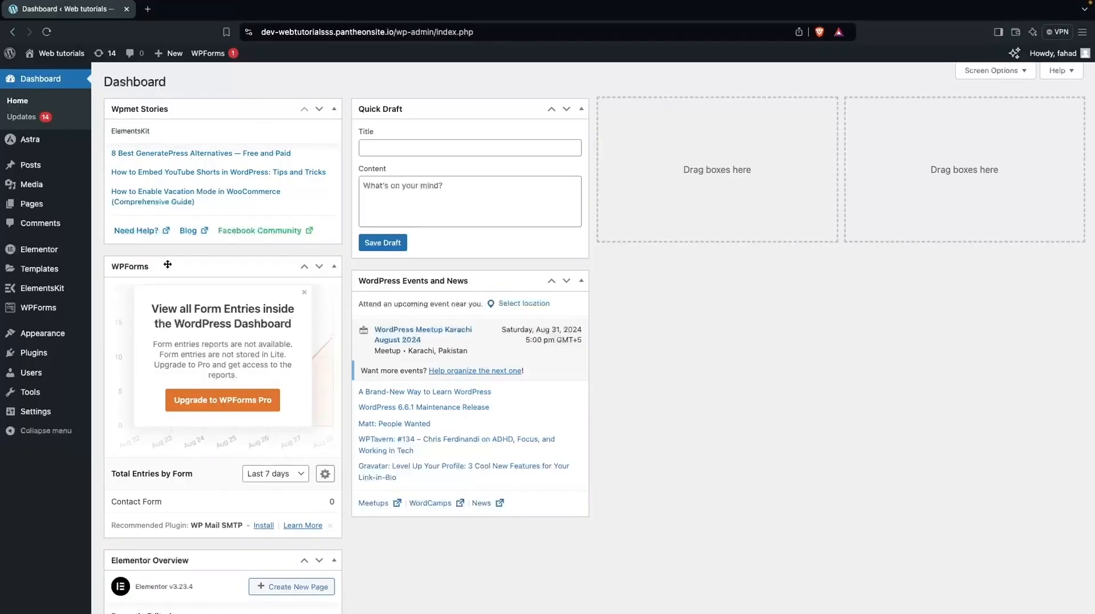
# Search the plugin directory for "elementor" and look through the listed Elementor plugins, including the header builder and ElementsKit.
pyautogui.moveTo(66, 358)
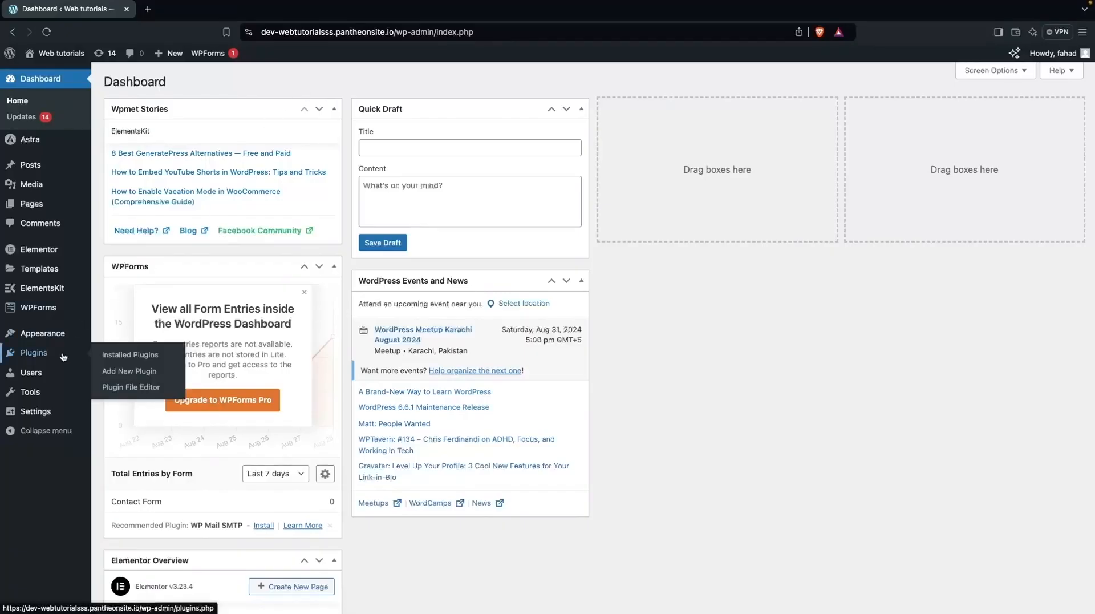
pyautogui.click(161, 372)
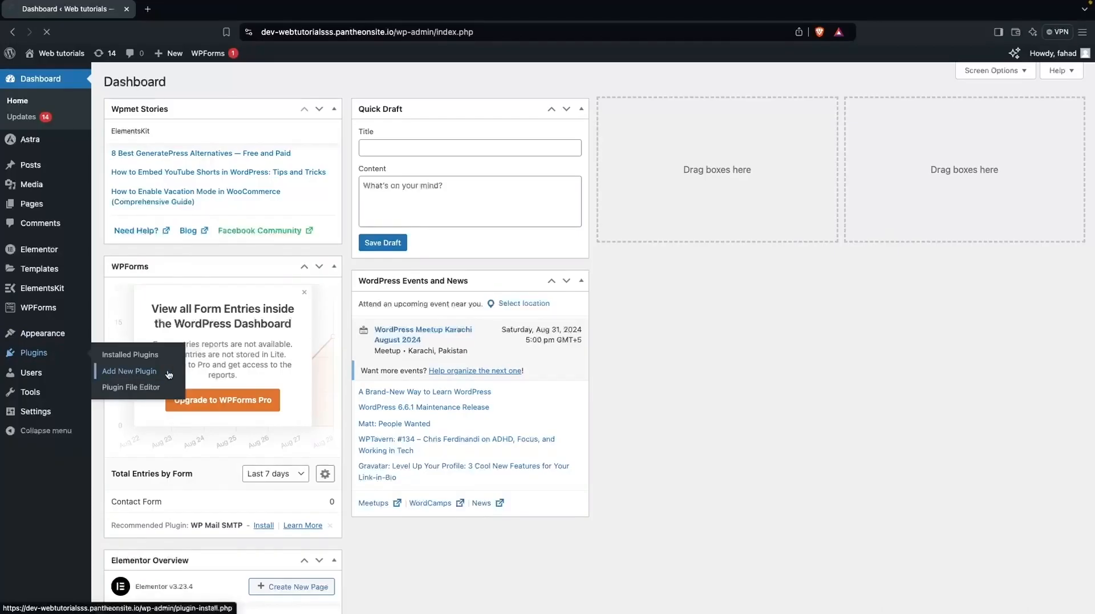
pyautogui.click(906, 114)
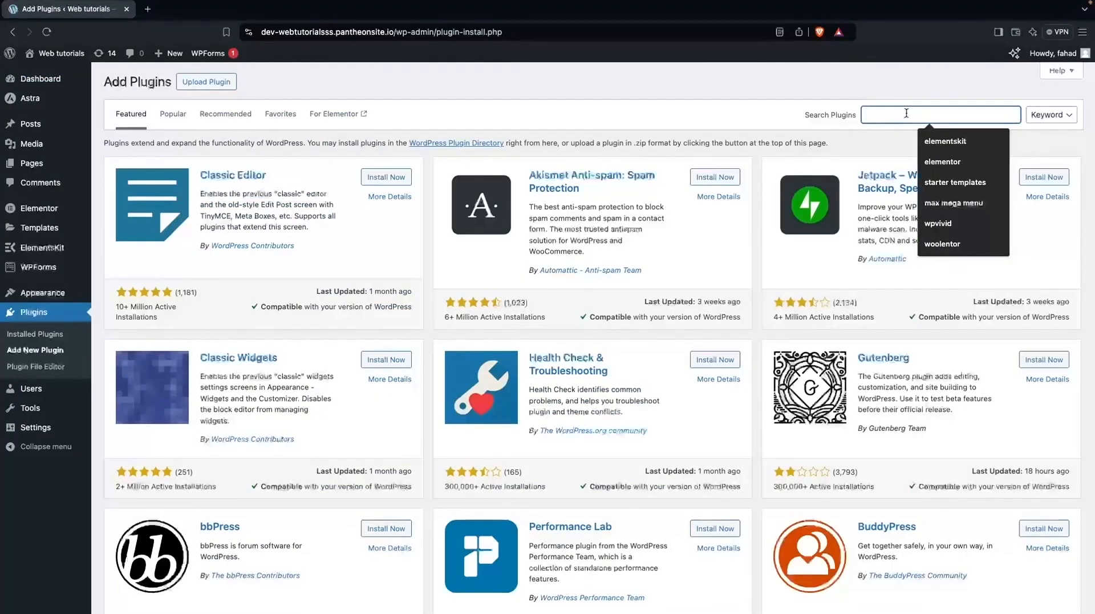
pyautogui.write('elemen')
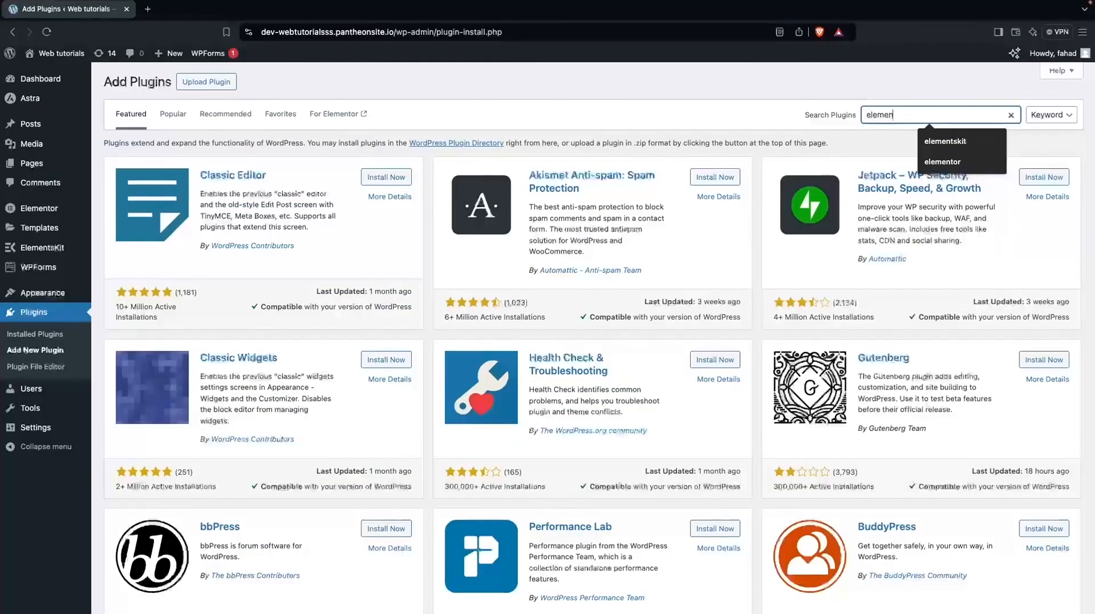
pyautogui.write('tor')
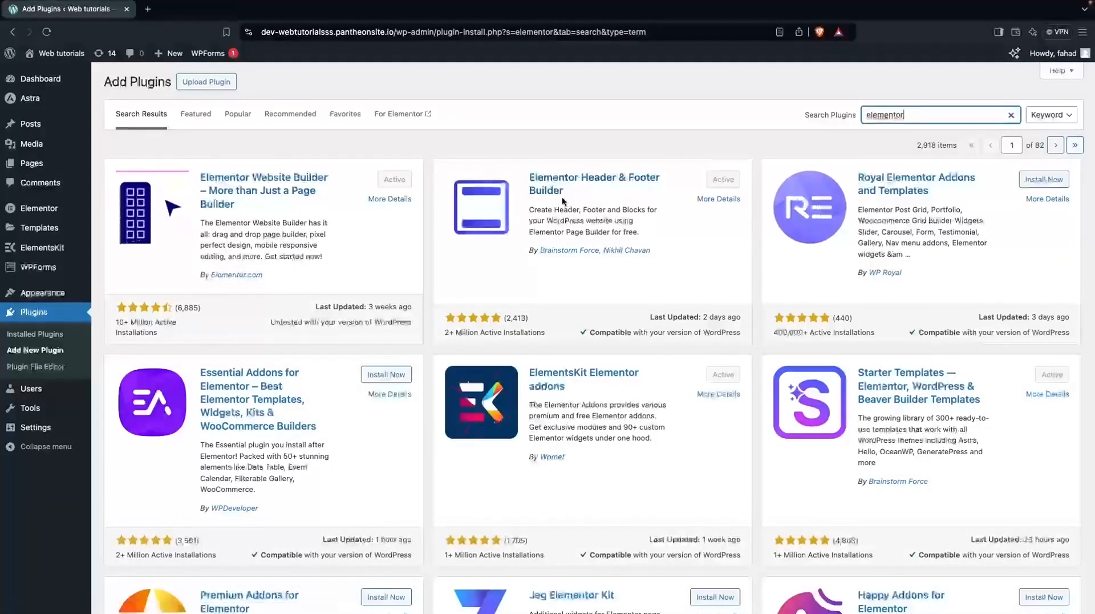
pyautogui.scroll(-2, 623, 262)
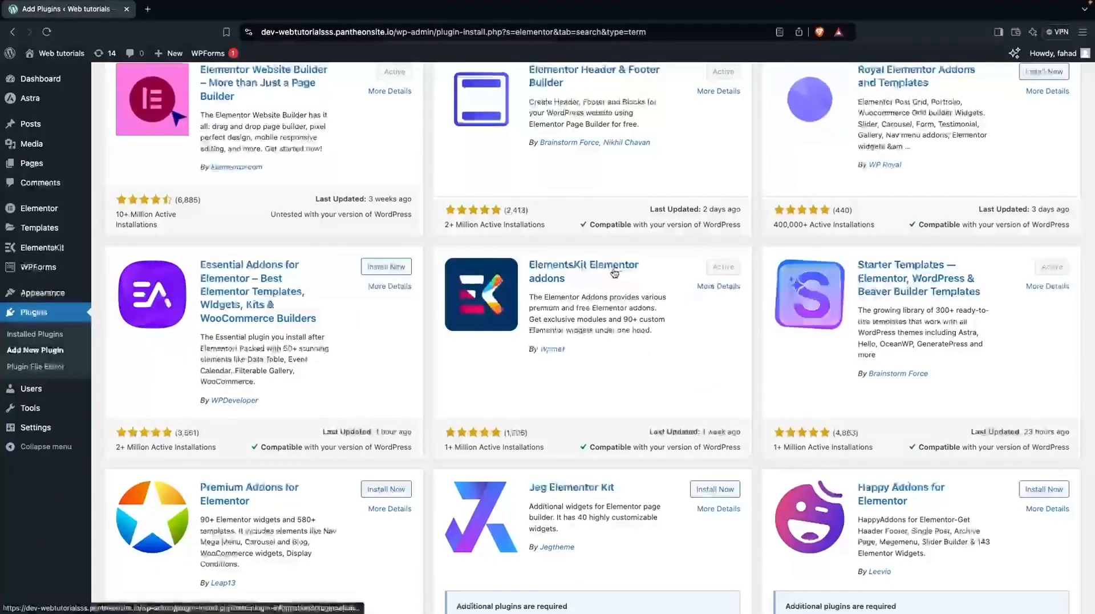
pyautogui.scroll(2, 614, 272)
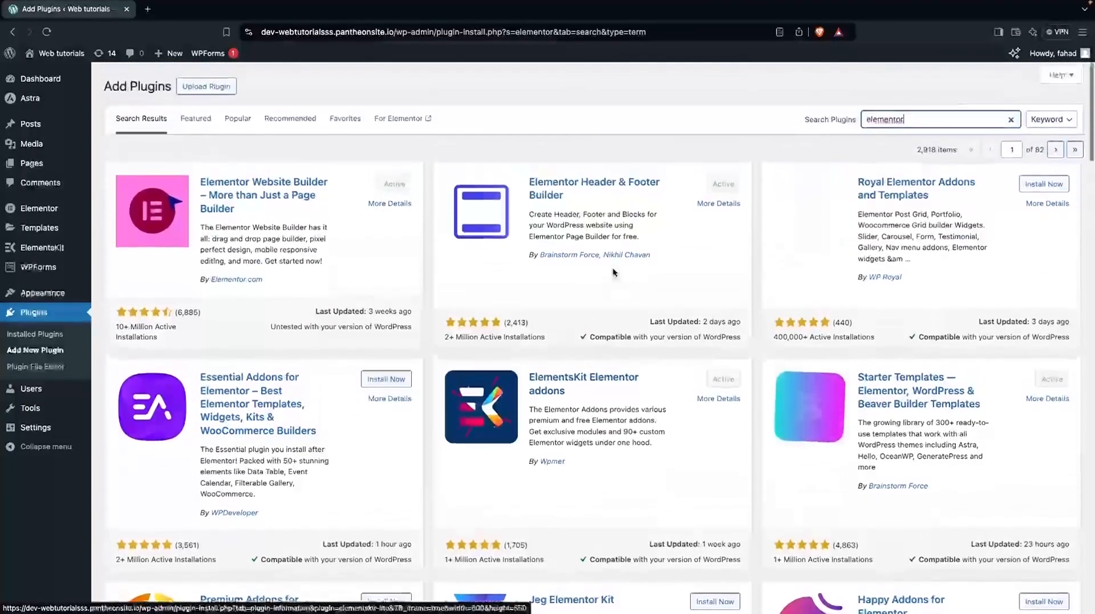
# Search the plugin directory for "full screen" to find the full screen menu plugin for Elementor.
pyautogui.click(916, 115)
pyautogui.press('BackSpace')
pyautogui.press('BackSpace')
pyautogui.press('BackSpace')
pyautogui.press('BackSpace')
pyautogui.press('BackSpace')
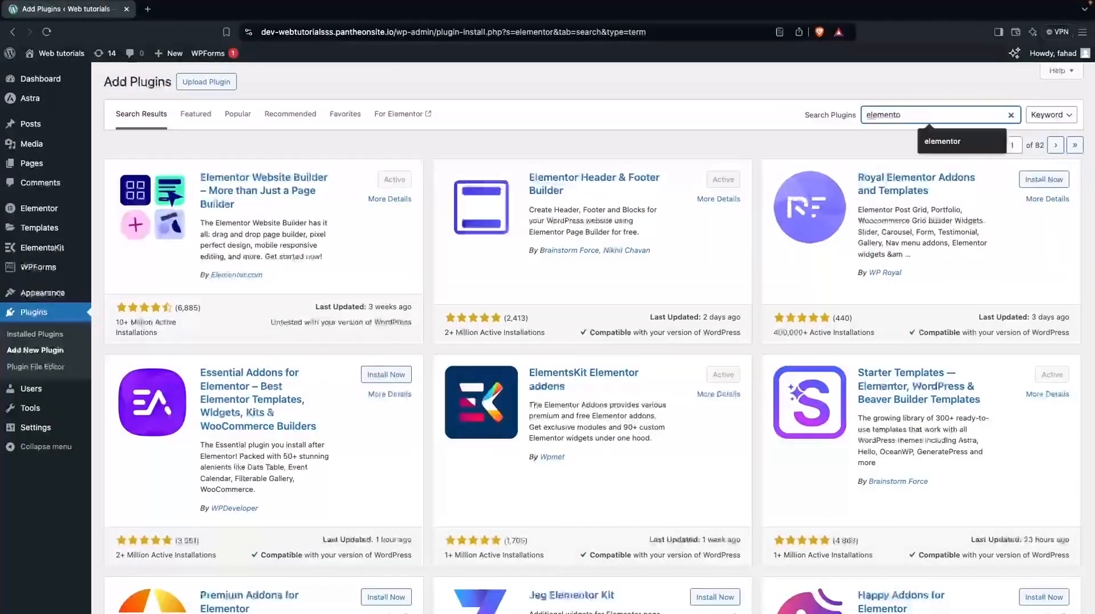
pyautogui.press('BackSpace')
pyautogui.press('BackSpace')
pyautogui.press('BackSpace')
pyautogui.press('BackSpace')
pyautogui.write('full screen')
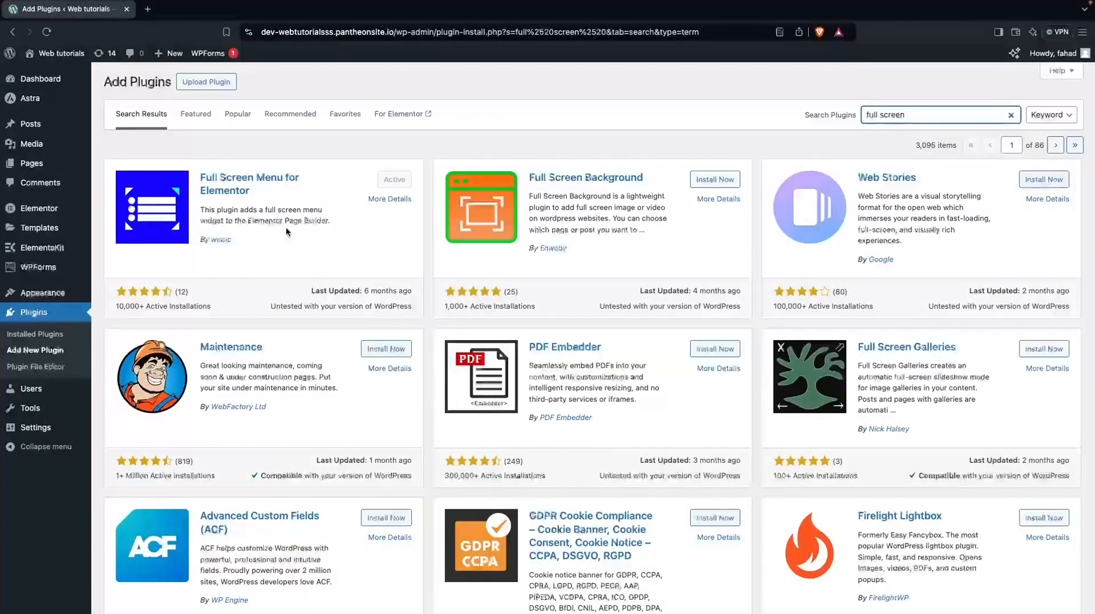
# Search the plugin directory for "sticky header", and open the list of installed plugins to review them.
pyautogui.tripleClick(910, 115)
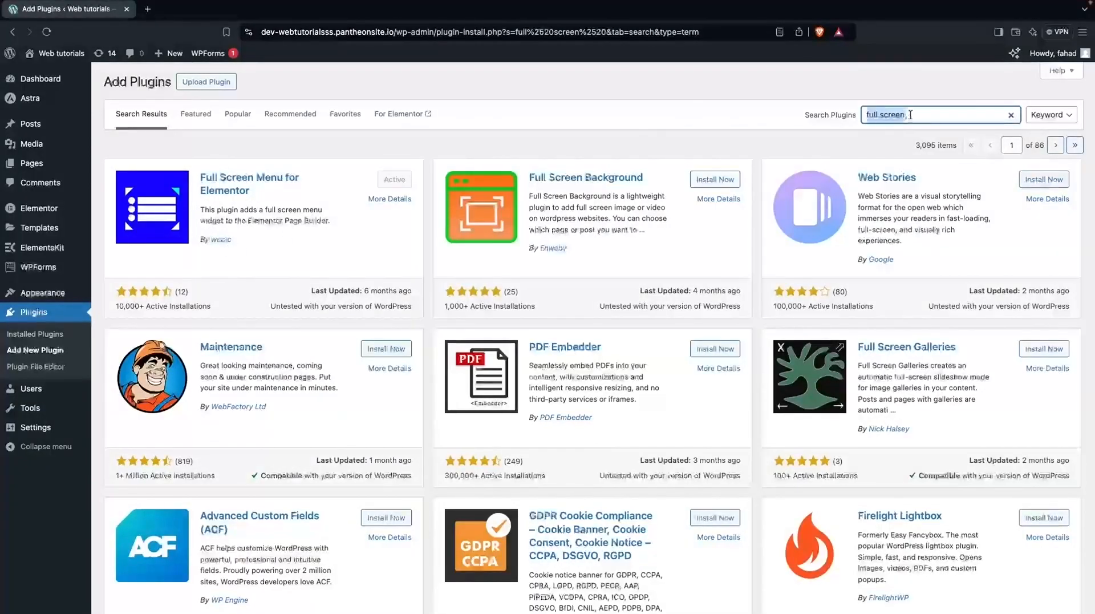
pyautogui.write('sticky header')
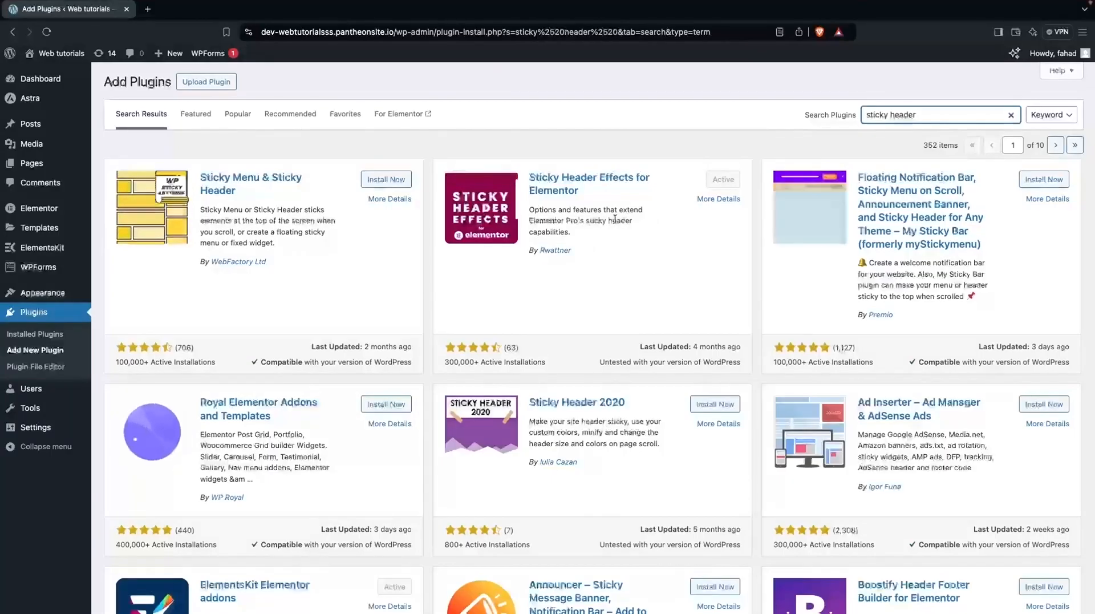
pyautogui.click(52, 337)
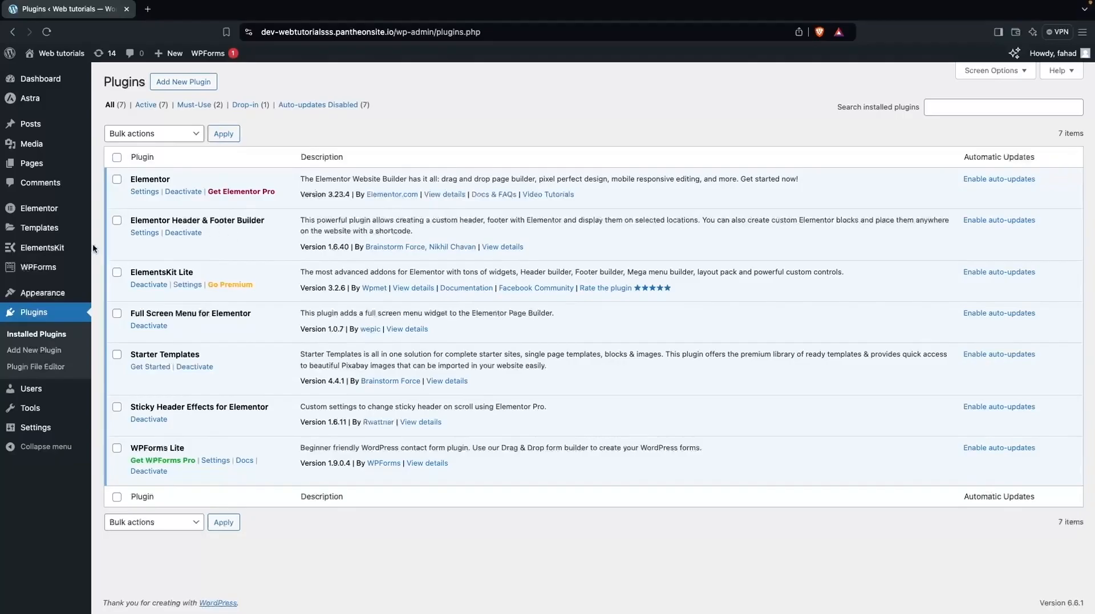
# Create a new Elementor Header & Footer Builder template titled "new Header".
pyautogui.moveTo(51, 292)
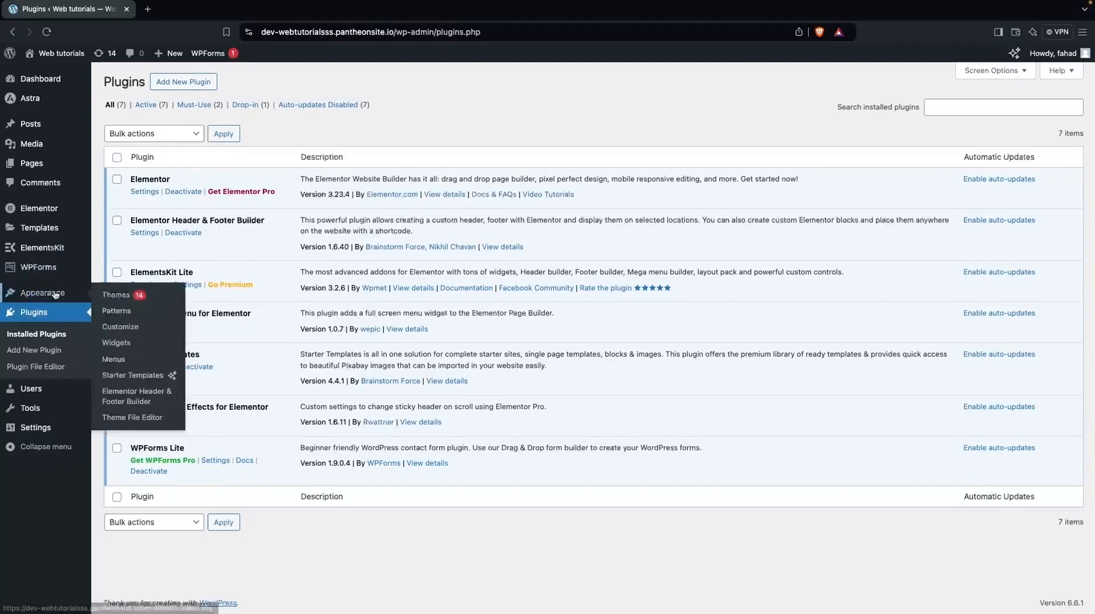
pyautogui.click(163, 403)
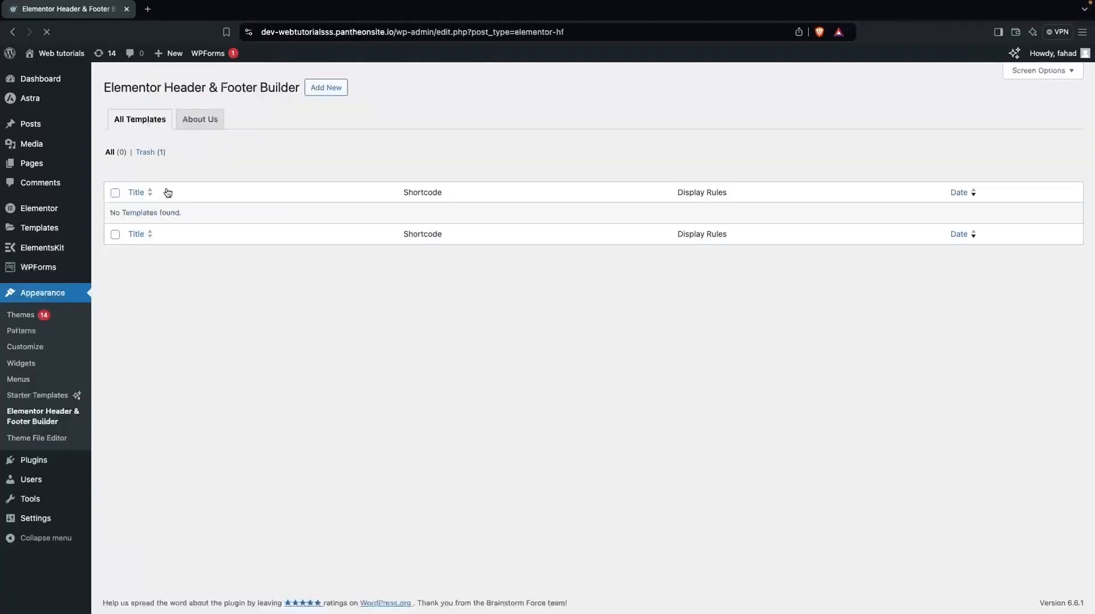
pyautogui.click(328, 89)
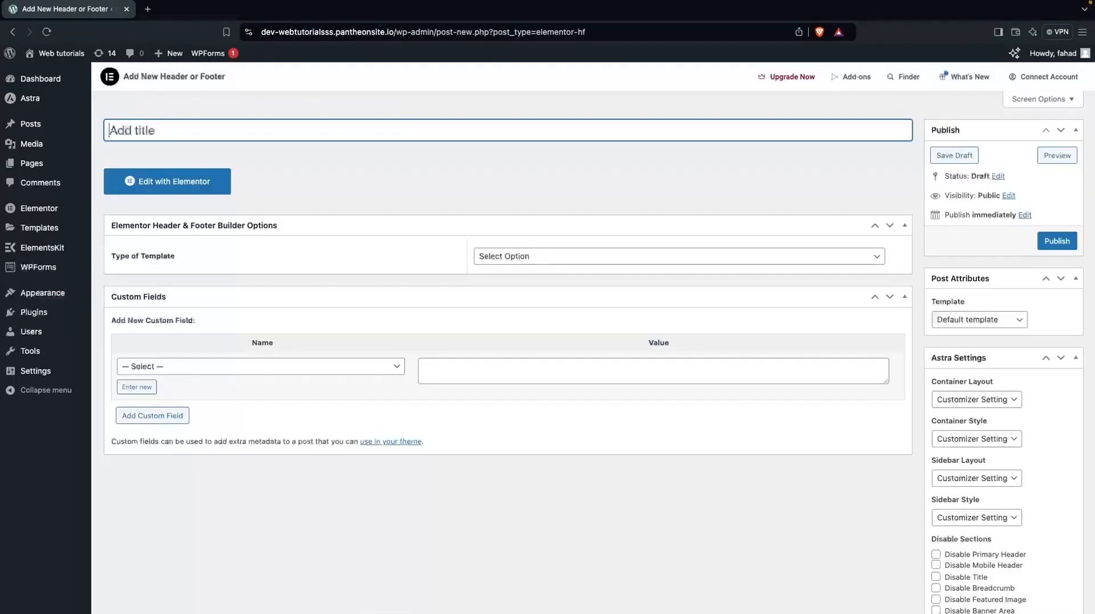
pyautogui.write('new Header')
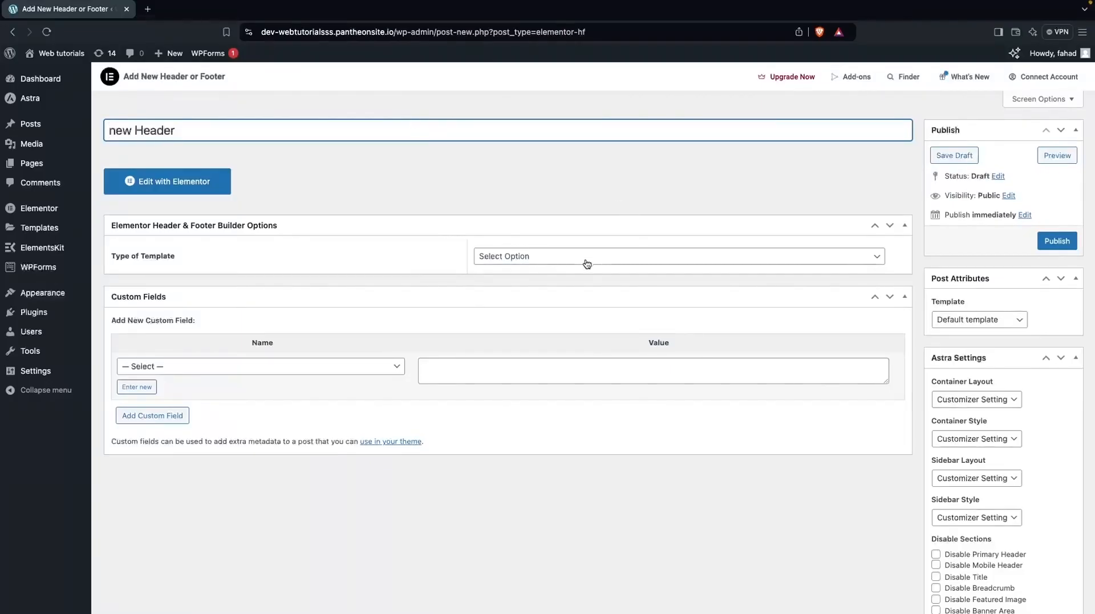
# Set the template type to Header with display on the Entire Website, and publish the template.
pyautogui.click(555, 258)
pyautogui.click(536, 270)
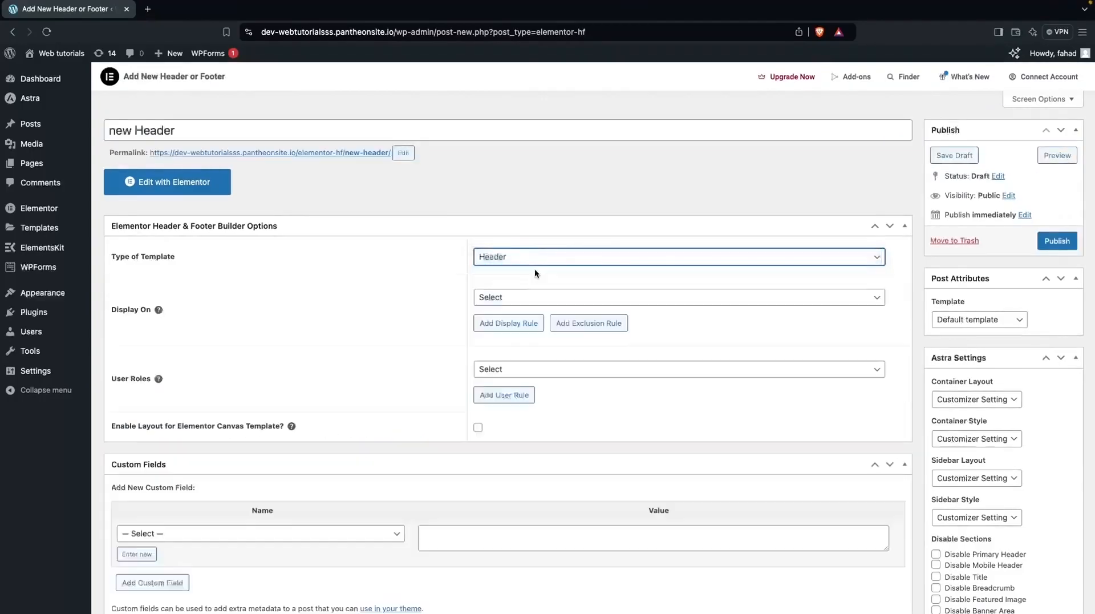
pyautogui.click(525, 297)
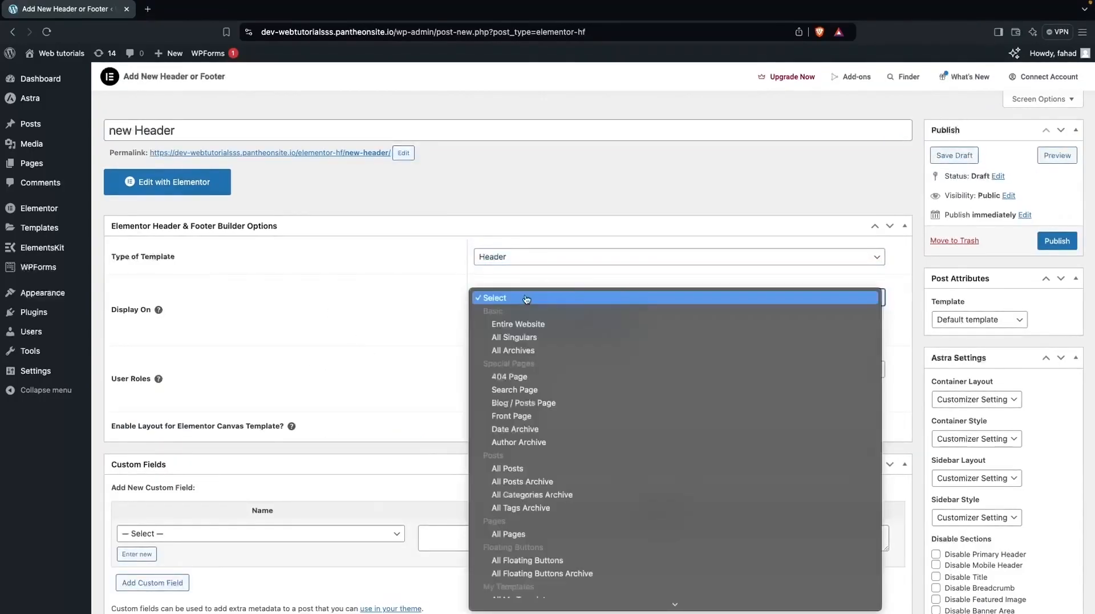
pyautogui.click(535, 324)
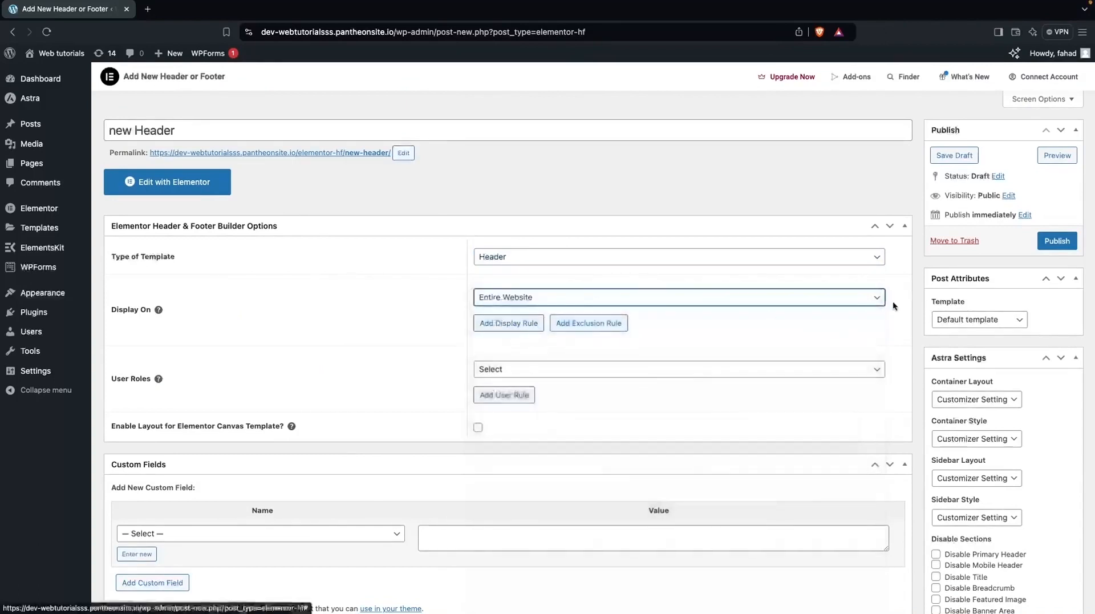
pyautogui.click(1057, 242)
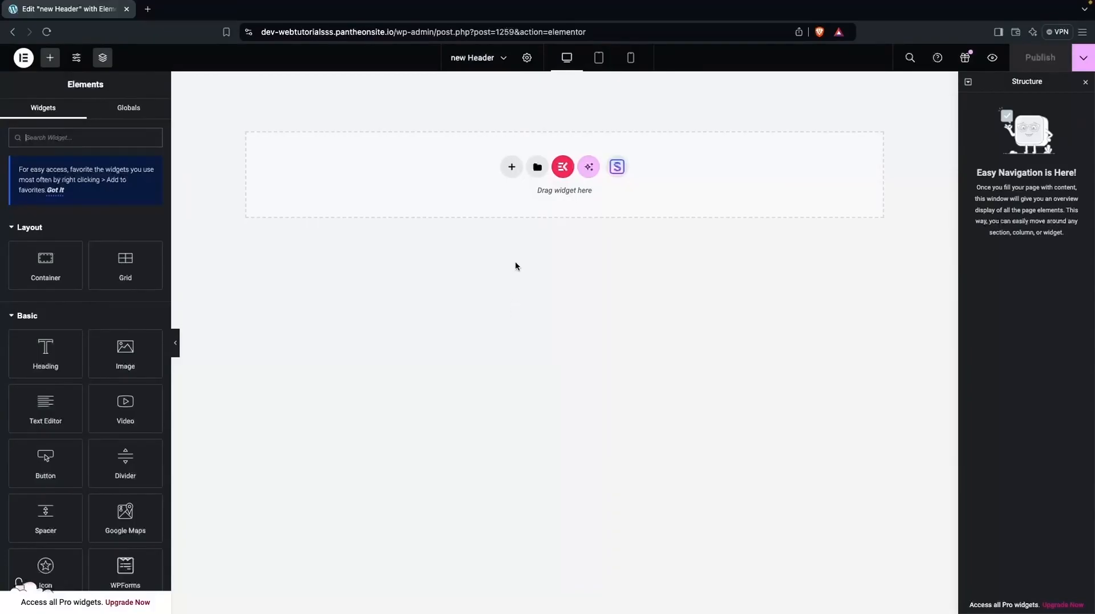
# Add a flexbox container with the single horizontal row structure to the empty header canvas.
pyautogui.click(516, 177)
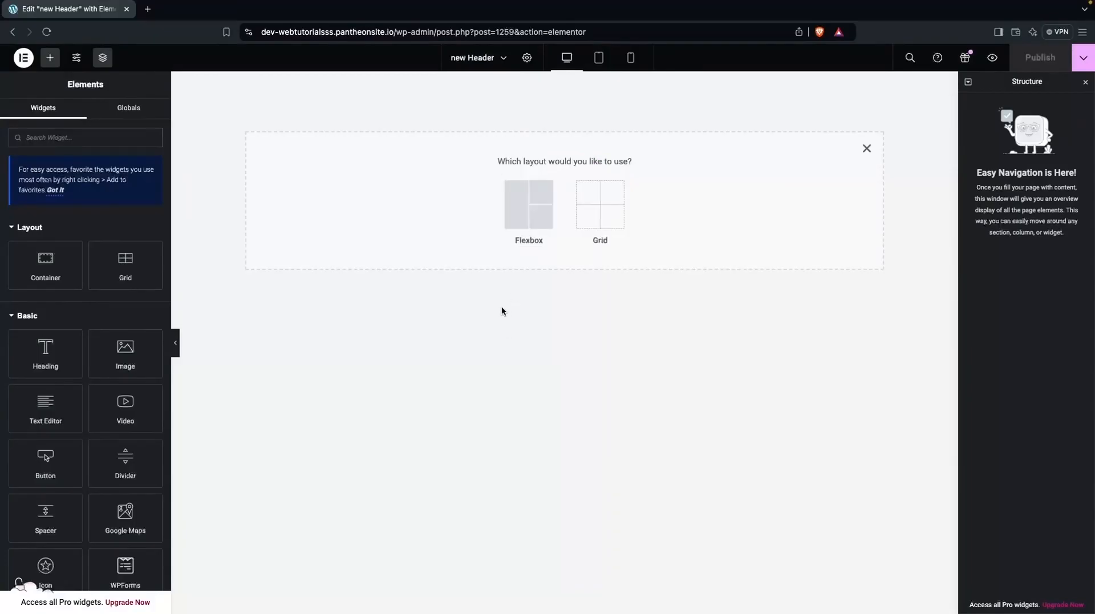
pyautogui.click(526, 205)
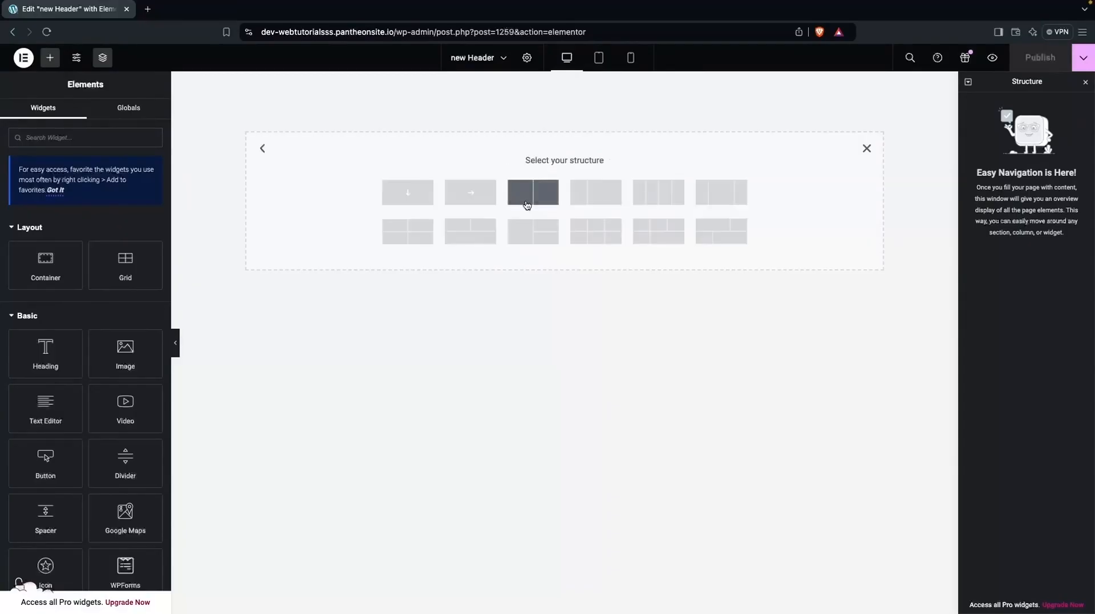
pyautogui.click(469, 196)
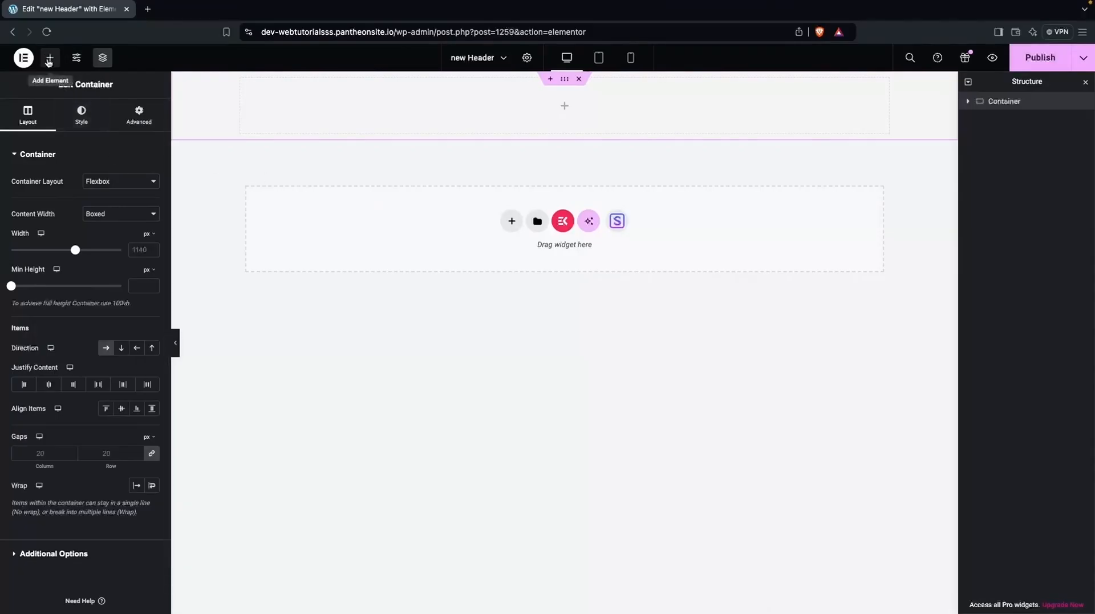
# Add an Image widget to the container and set its image to the black Outdoor Adventure logo.png from the media library.
pyautogui.click(49, 57)
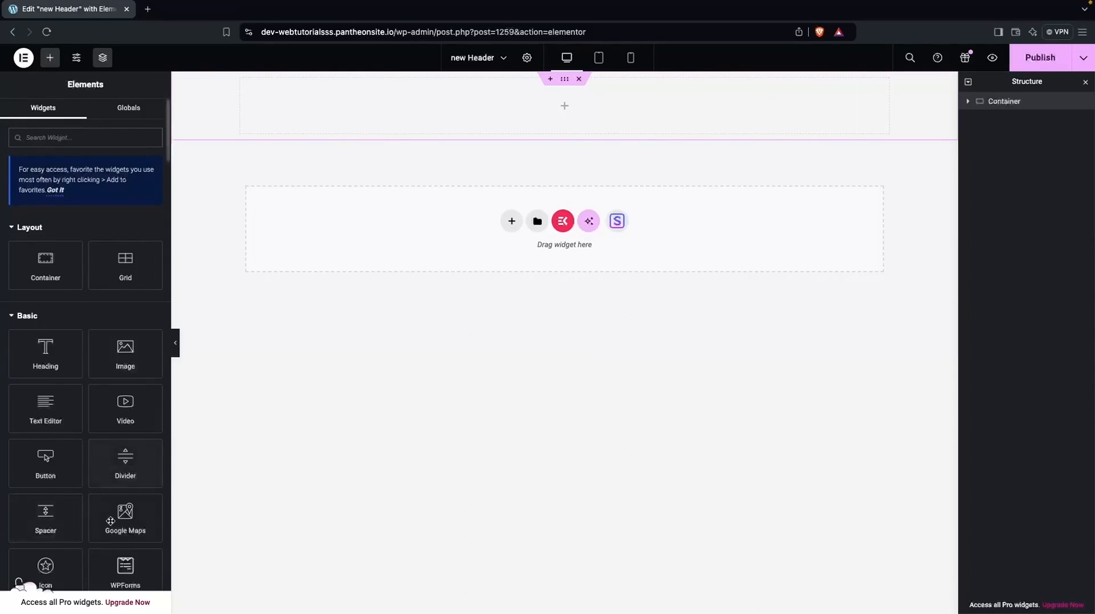
pyautogui.moveTo(124, 346); pyautogui.dragTo(296, 114)
pyautogui.click(84, 223)
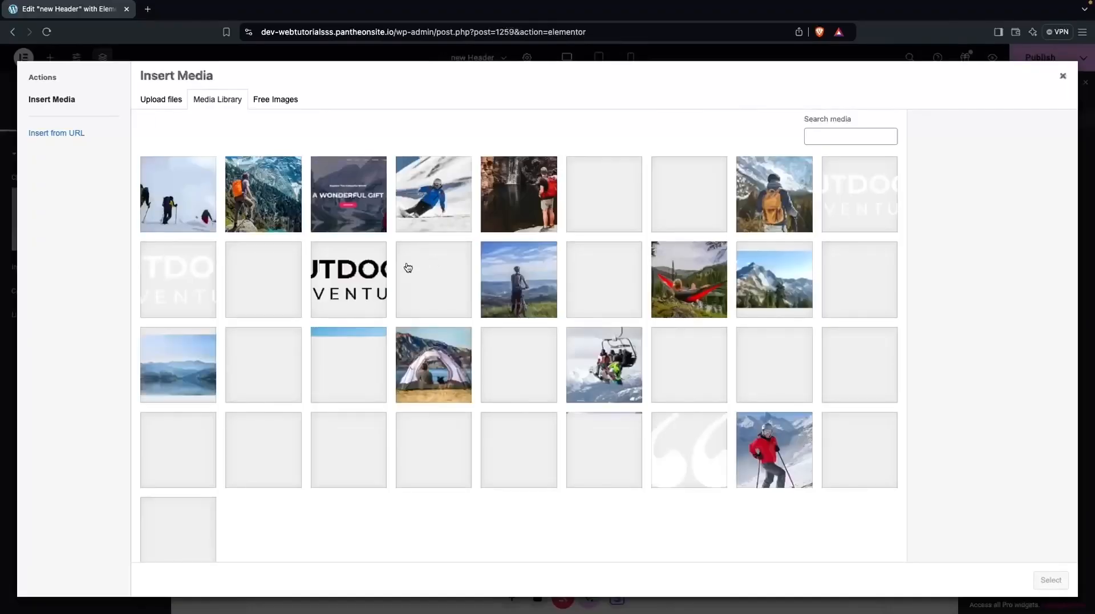
pyautogui.click(353, 281)
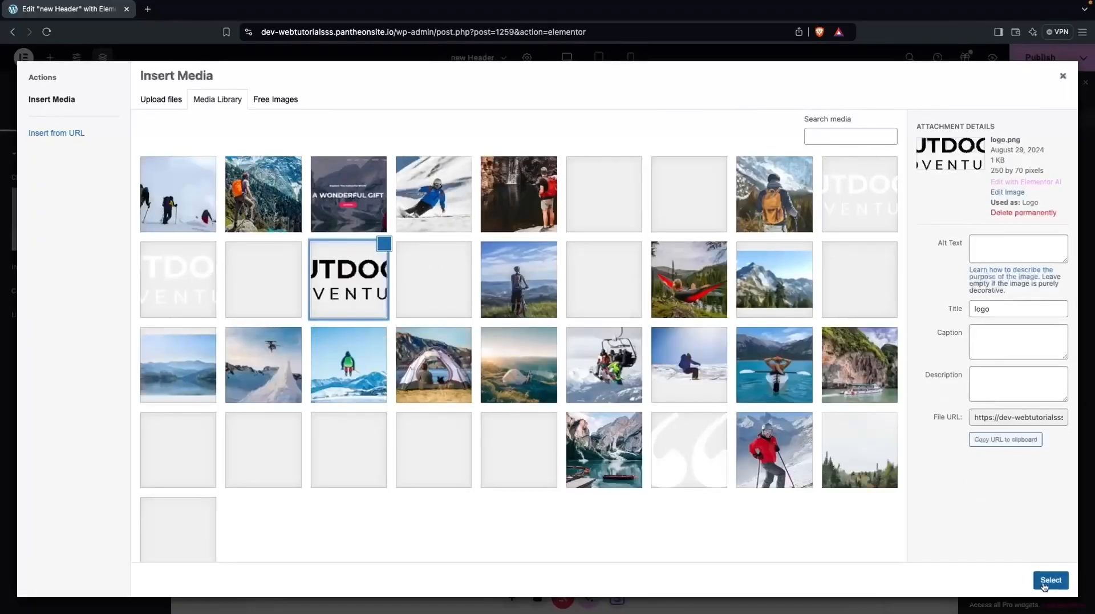
pyautogui.click(1051, 579)
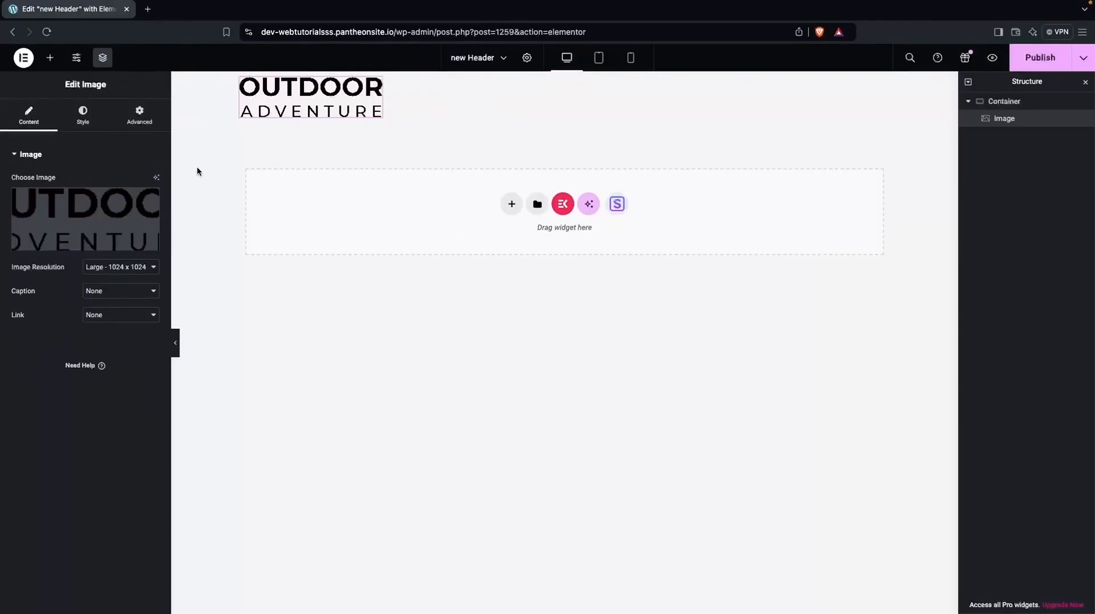
# Add an ElementsKit Nav Menu widget beside the logo and assign it the menu named Menu.
pyautogui.click(50, 58)
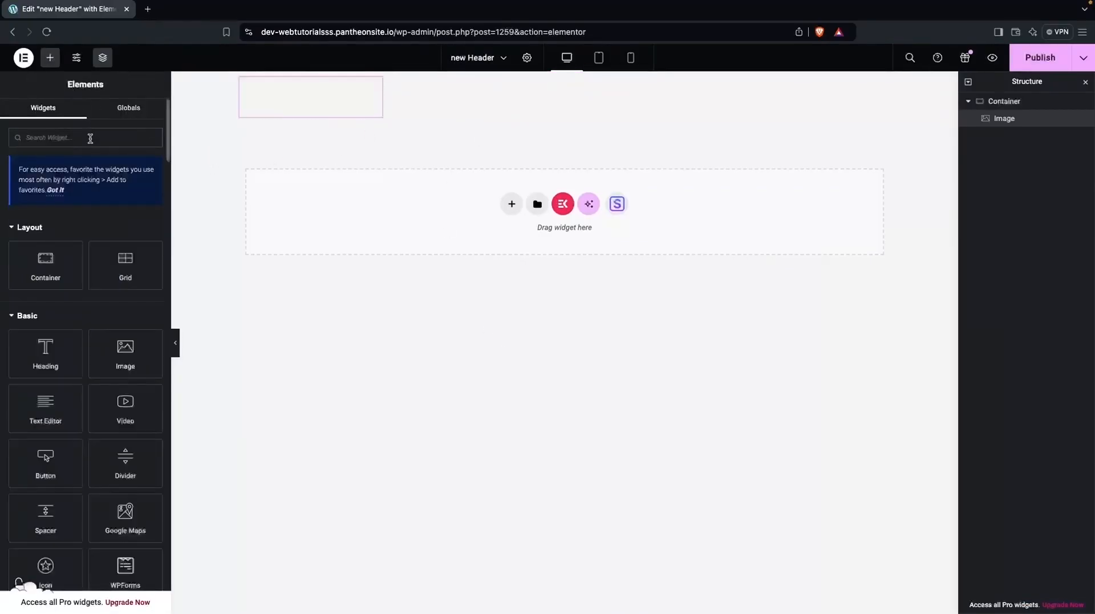
pyautogui.write('mneu')
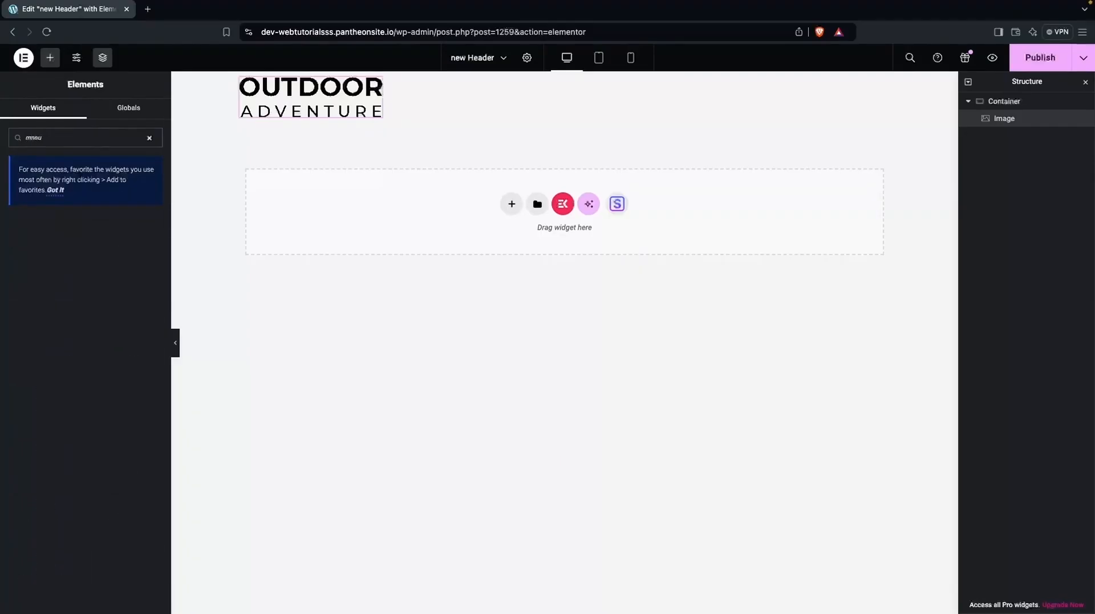
pyautogui.press('BackSpace')
pyautogui.press('BackSpace')
pyautogui.press('BackSpace')
pyautogui.write('enu')
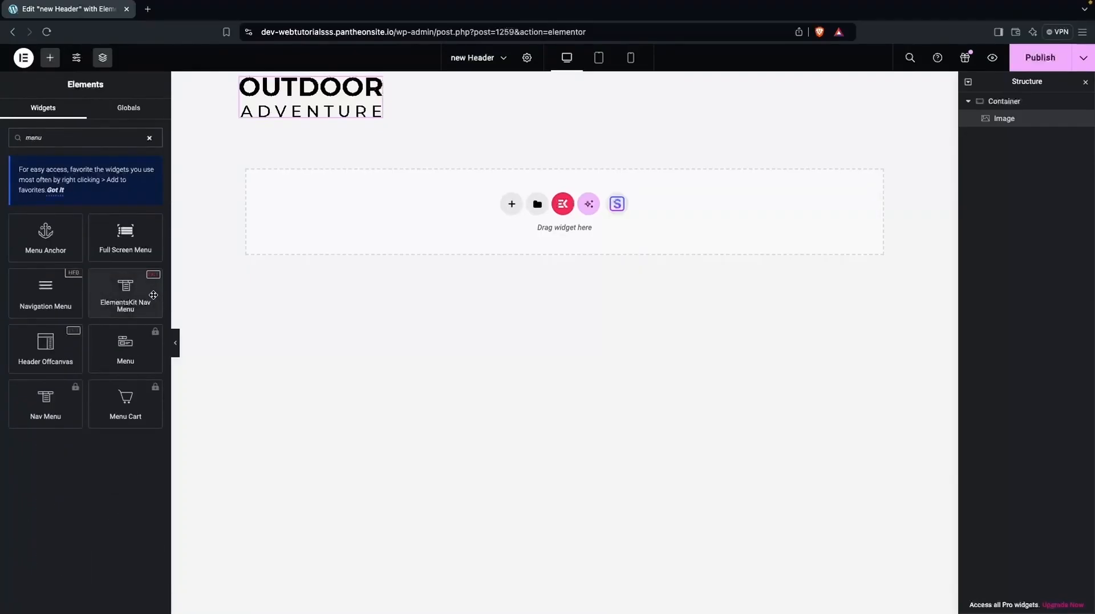
pyautogui.moveTo(154, 295); pyautogui.dragTo(360, 93)
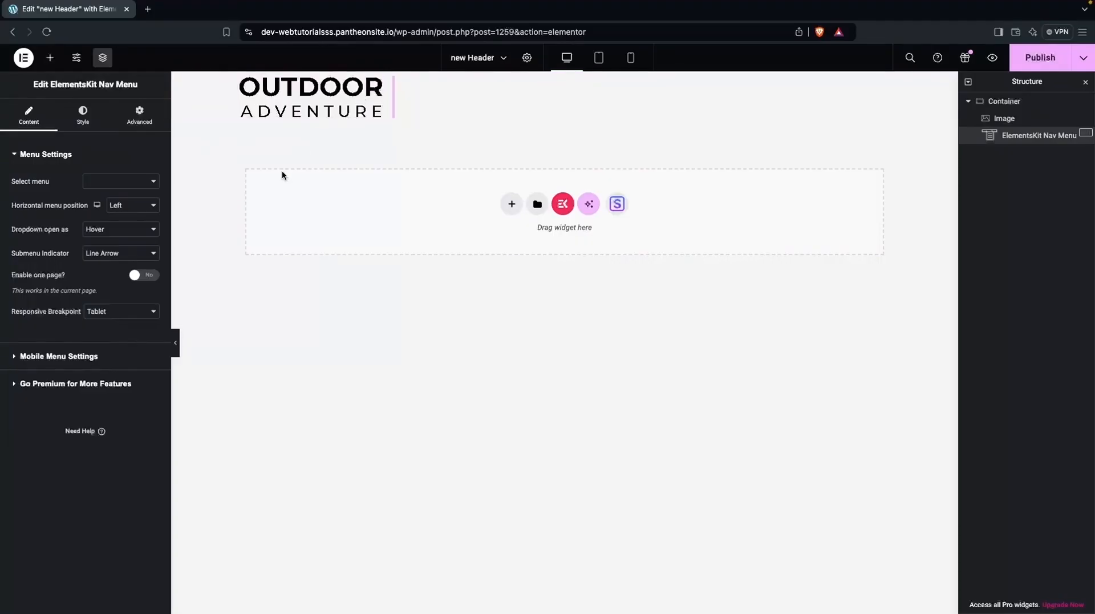
pyautogui.click(115, 184)
pyautogui.click(146, 192)
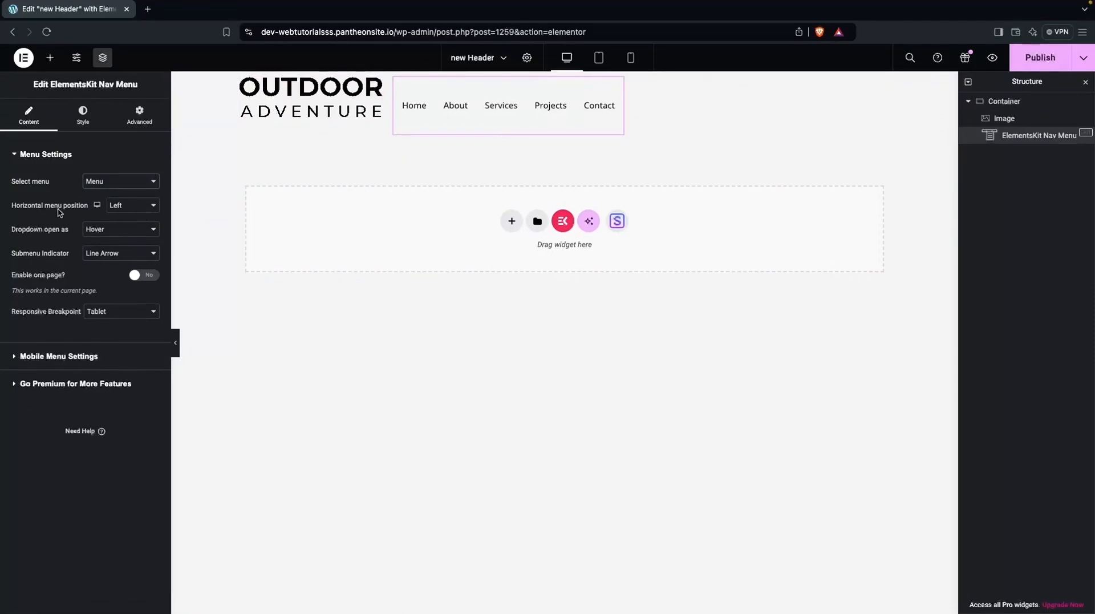
# Try Center as the nav menu's horizontal menu position, and set it back to Left.
pyautogui.click(133, 211)
pyautogui.click(133, 217)
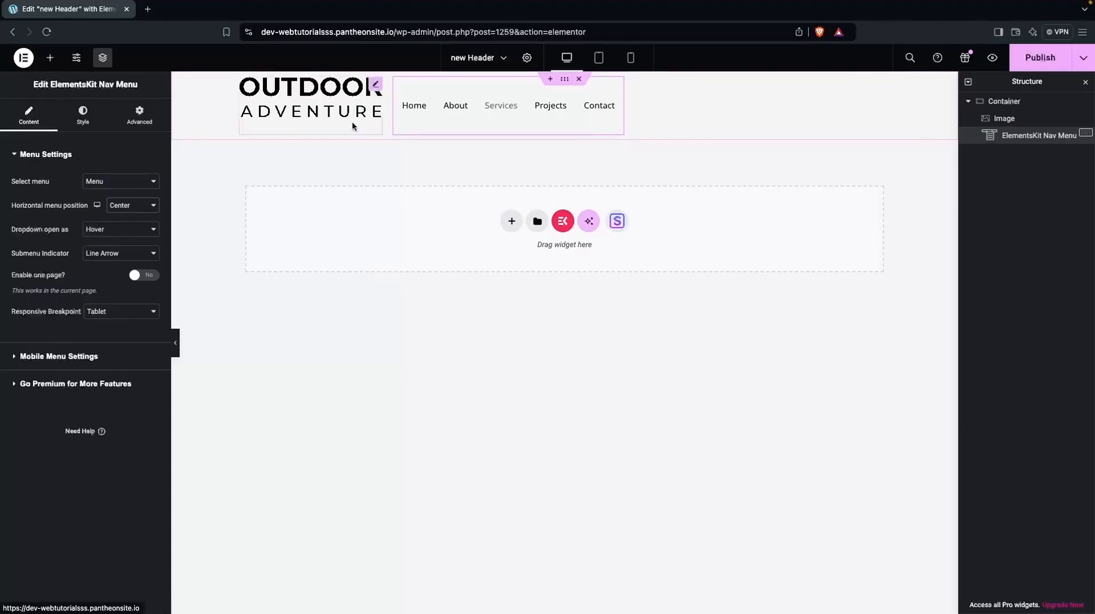
pyautogui.click(118, 205)
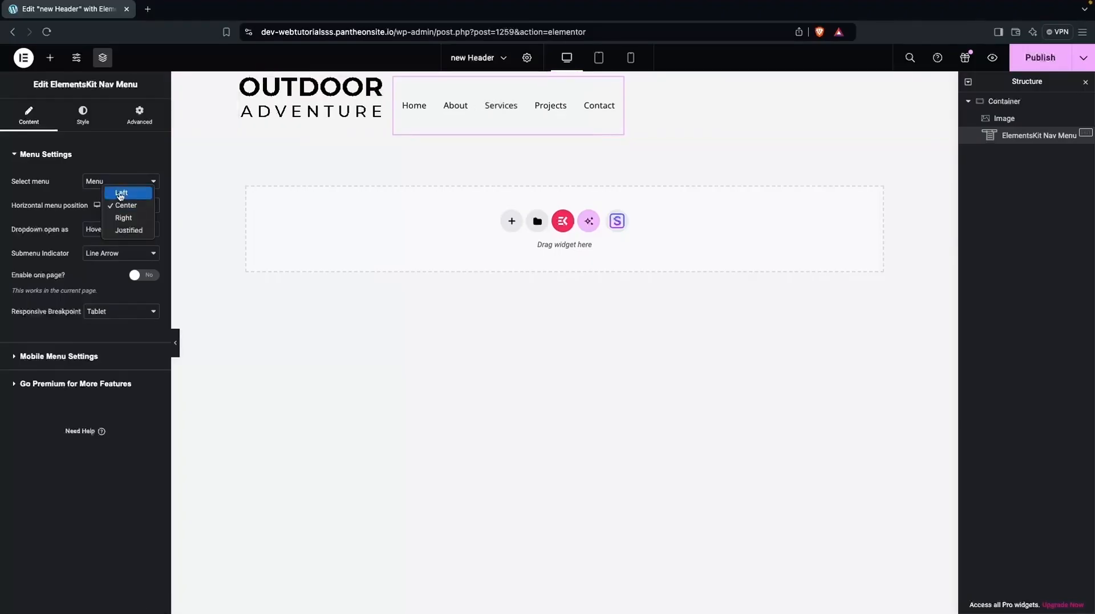
pyautogui.click(122, 193)
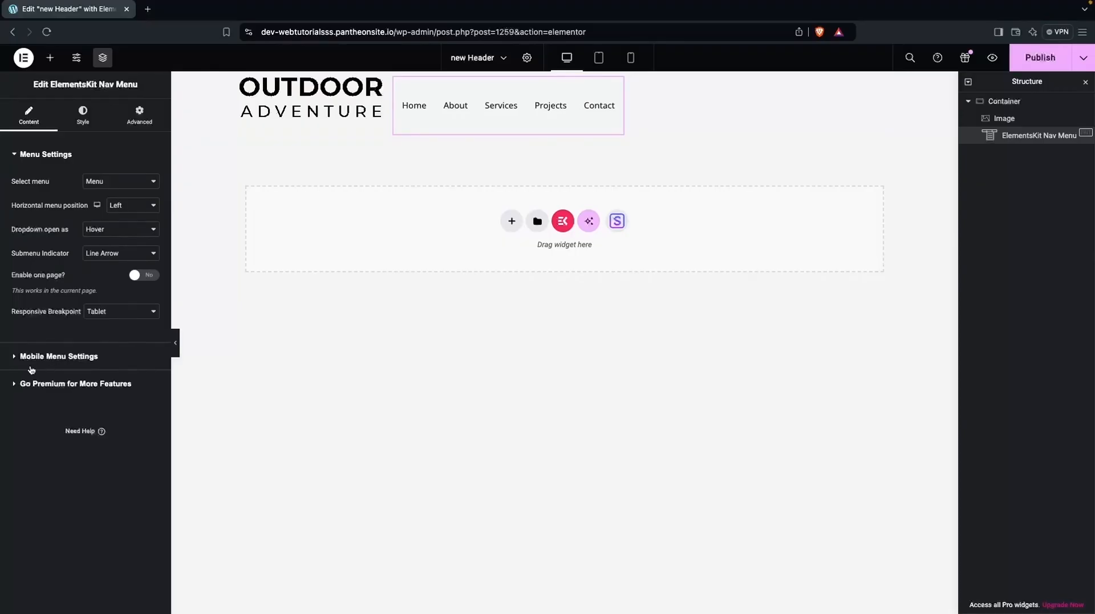
pyautogui.click(91, 113)
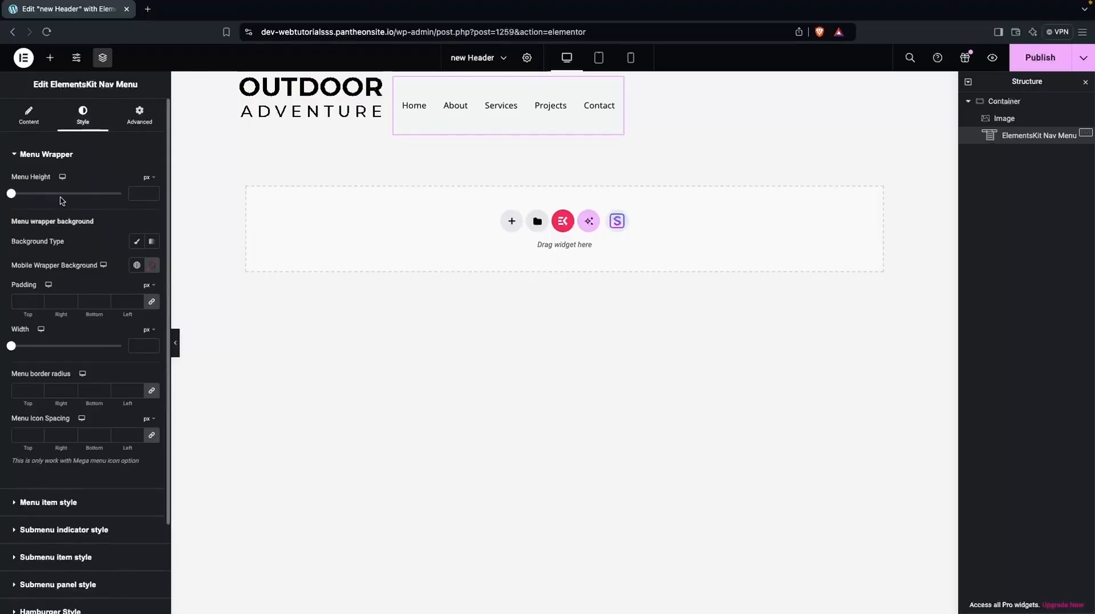
pyautogui.scroll(-1, 65, 247)
pyautogui.scroll(-1, 65, 247)
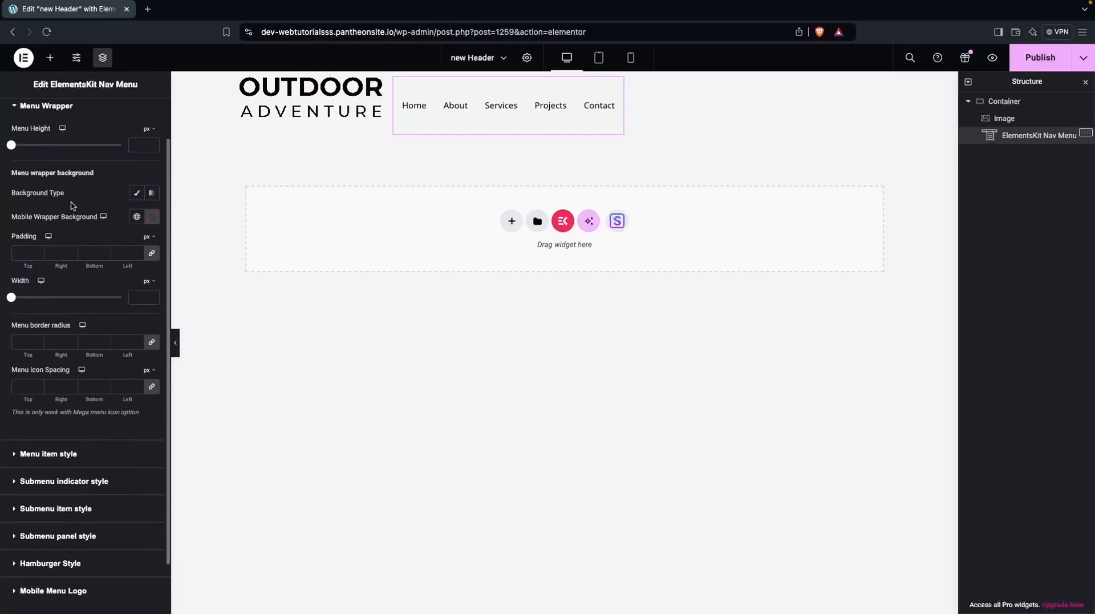
pyautogui.scroll(-2, 43, 282)
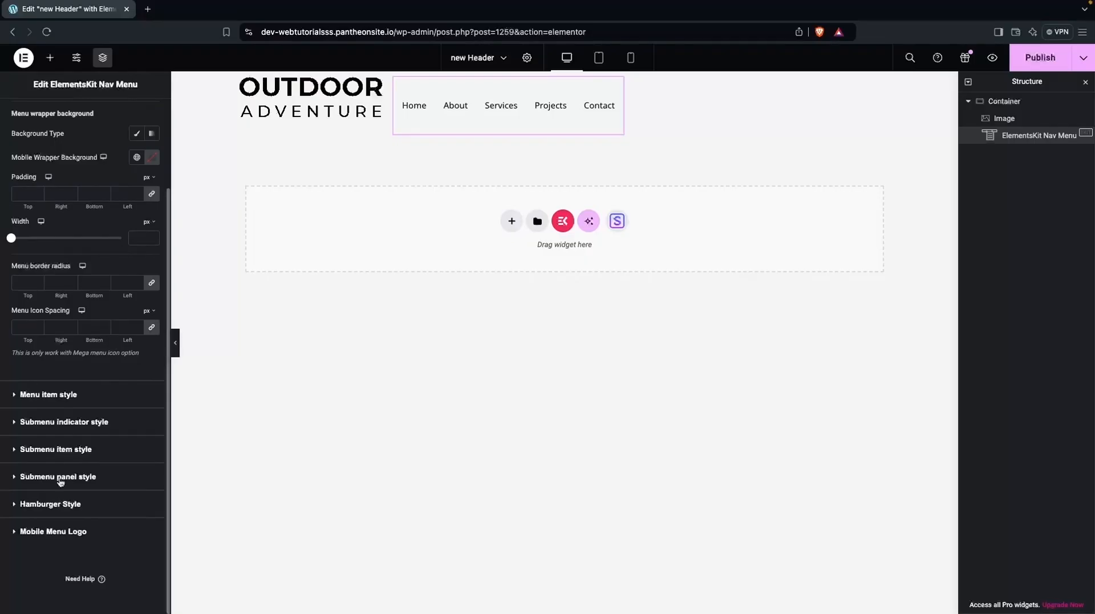
# Set the logo image's width to 50% and the nav menu's height to 61 px.
pyautogui.click(257, 114)
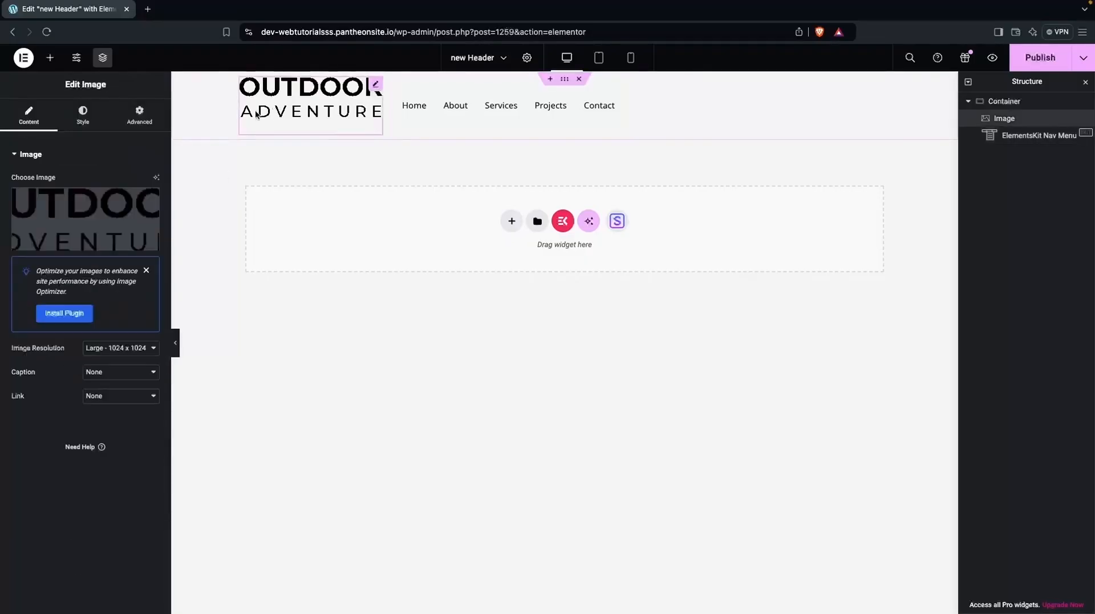
pyautogui.click(87, 120)
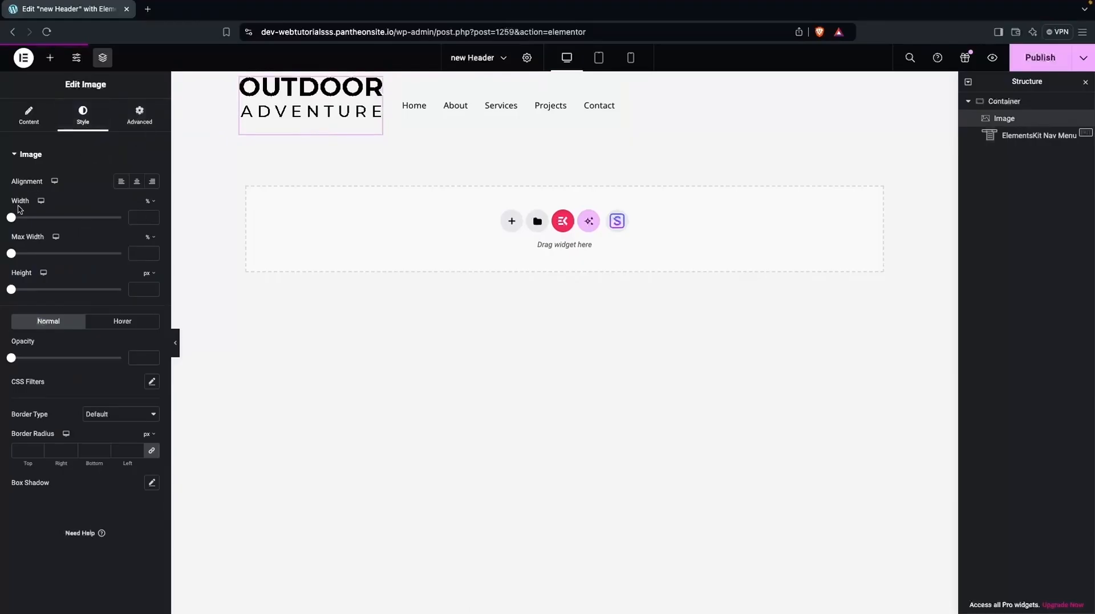
pyautogui.moveTo(26, 218); pyautogui.dragTo(68, 215)
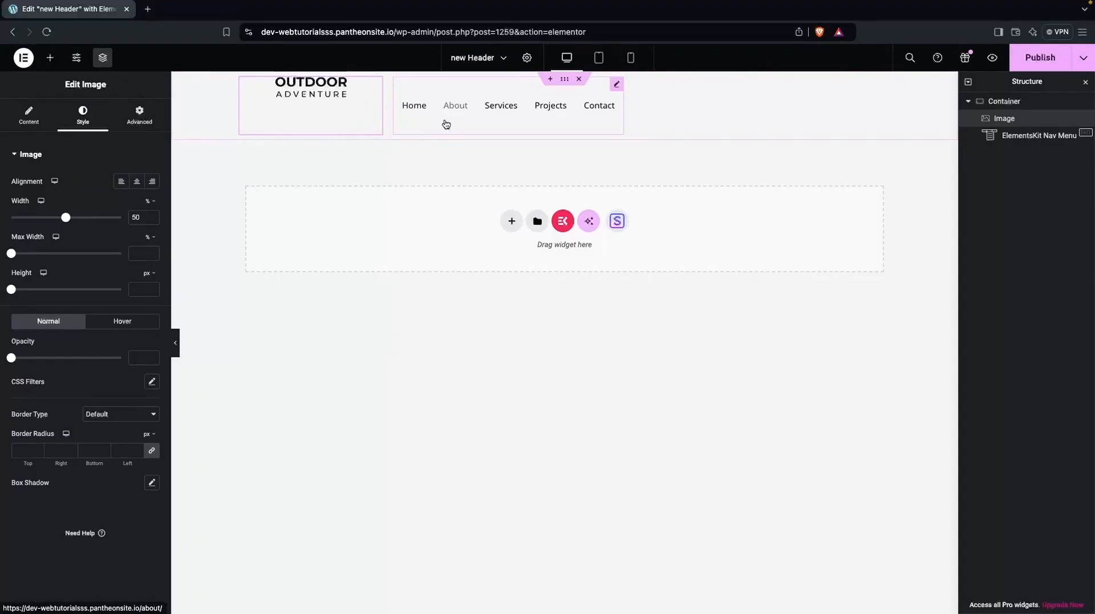
pyautogui.click(457, 91)
pyautogui.moveTo(12, 195); pyautogui.dragTo(24, 196)
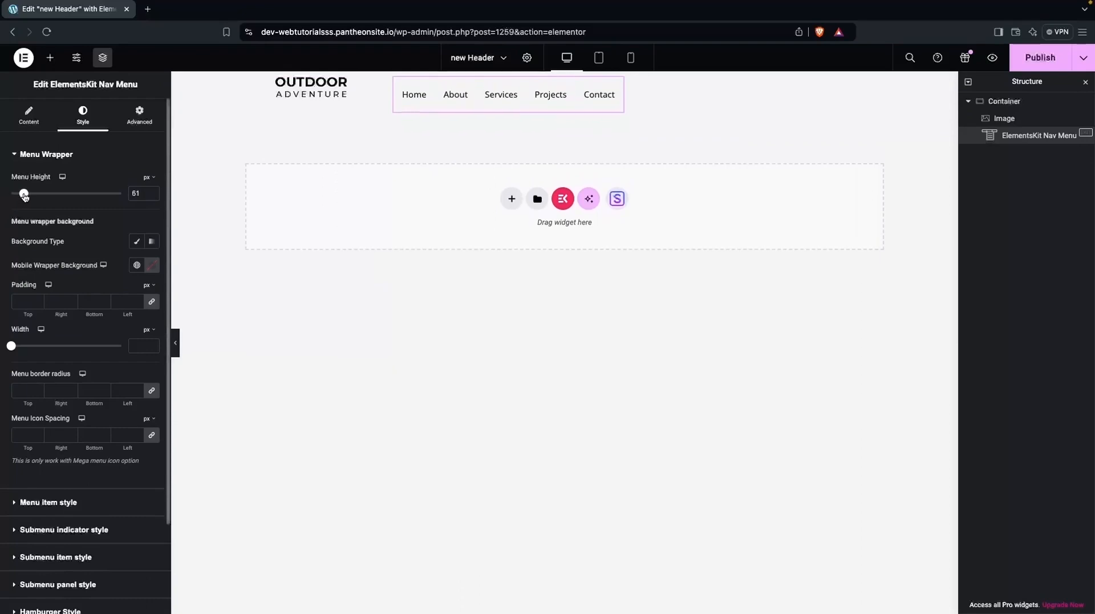
# Set the header container's Align Items to center so the logo and menu line up vertically.
pyautogui.click(263, 93)
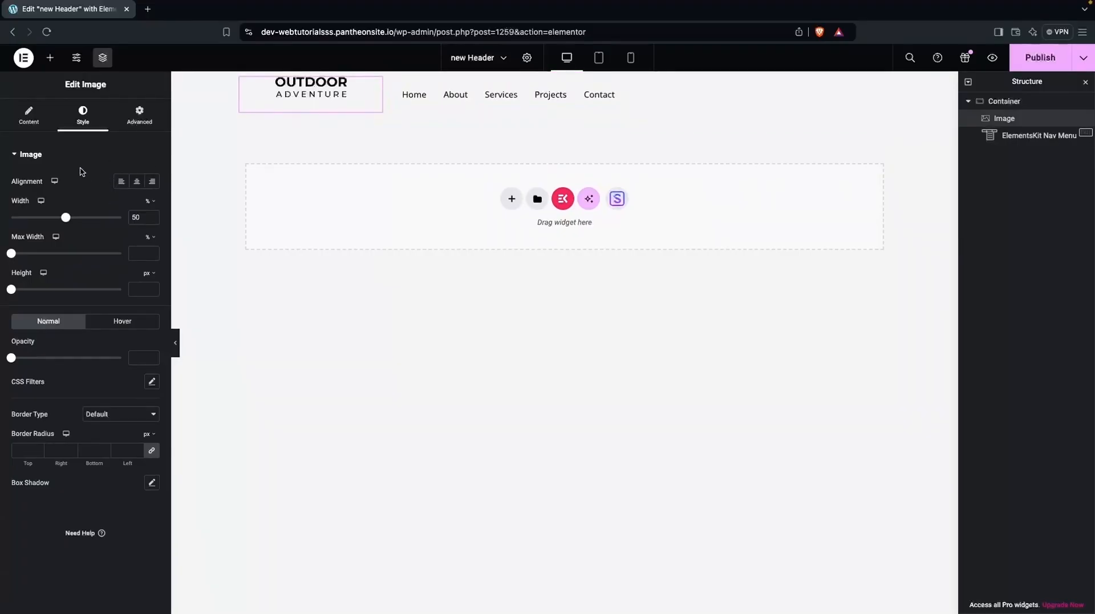
pyautogui.click(37, 126)
pyautogui.click(79, 125)
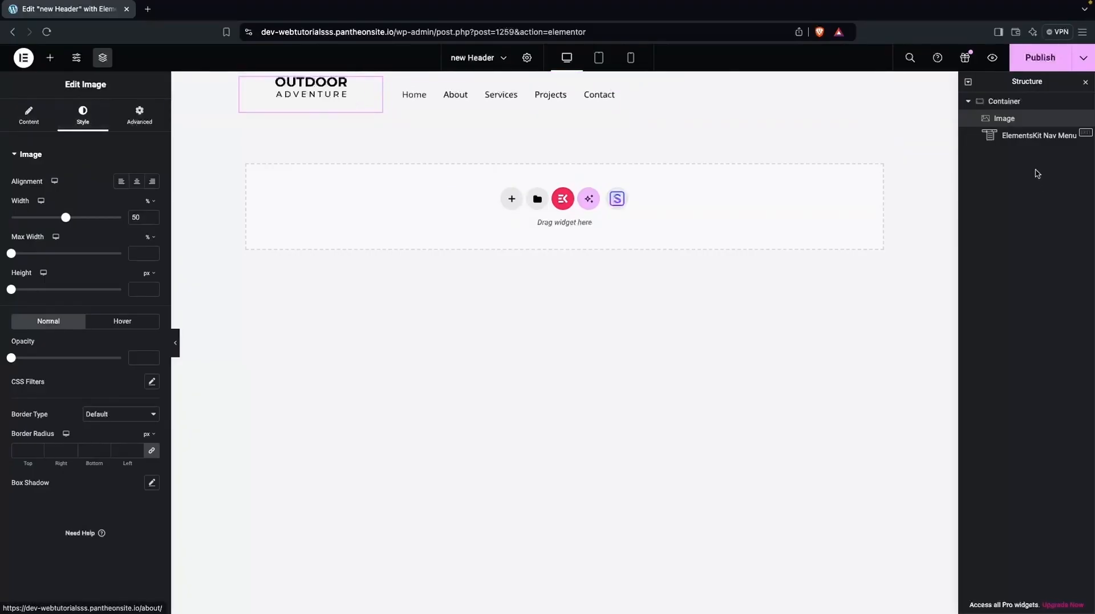
pyautogui.click(997, 106)
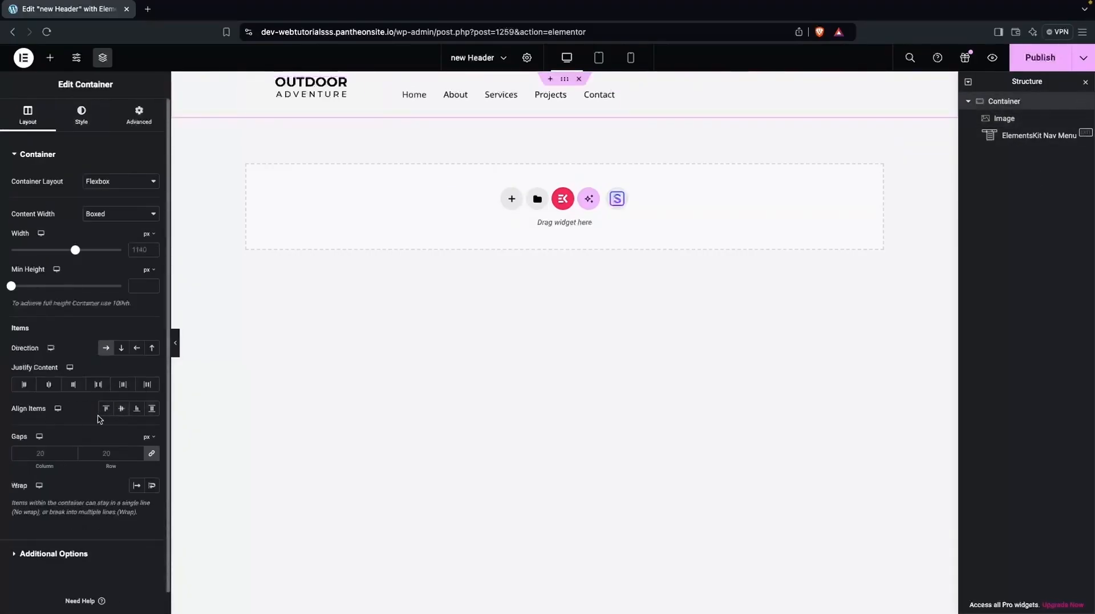
pyautogui.click(120, 409)
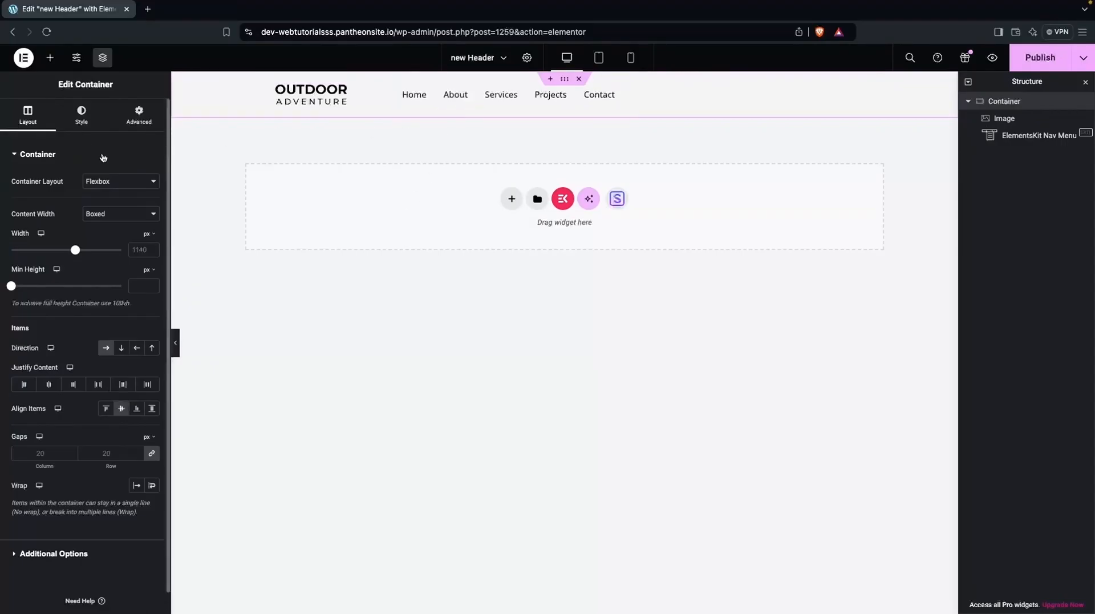
# Add the ElementsKit Header Search widget to the header container and set the container's Justify Content to space between.
pyautogui.click(51, 65)
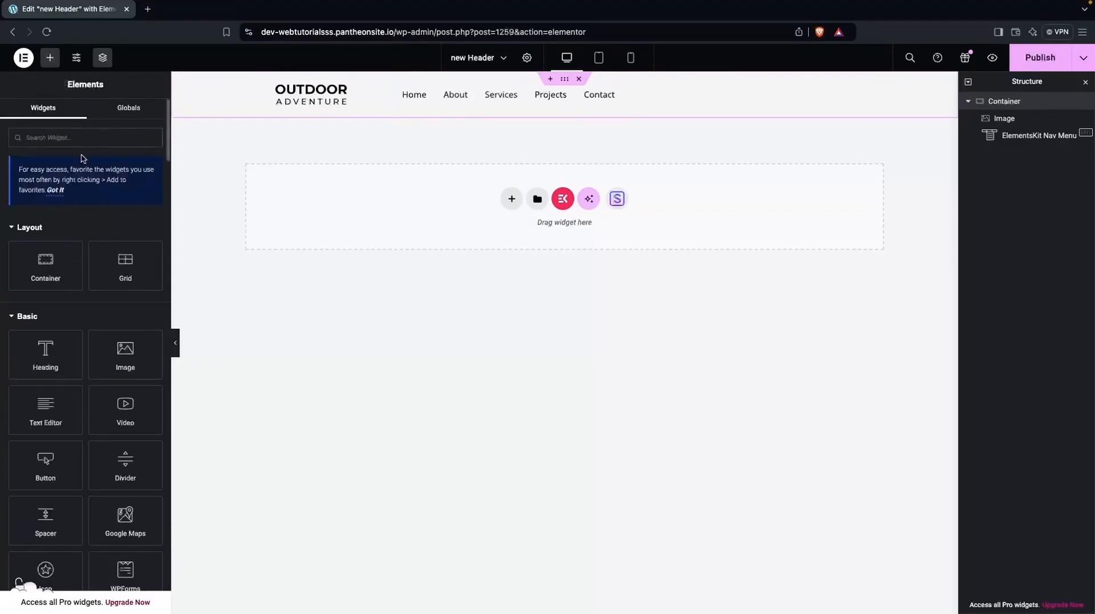
pyautogui.click(104, 139)
pyautogui.write('search')
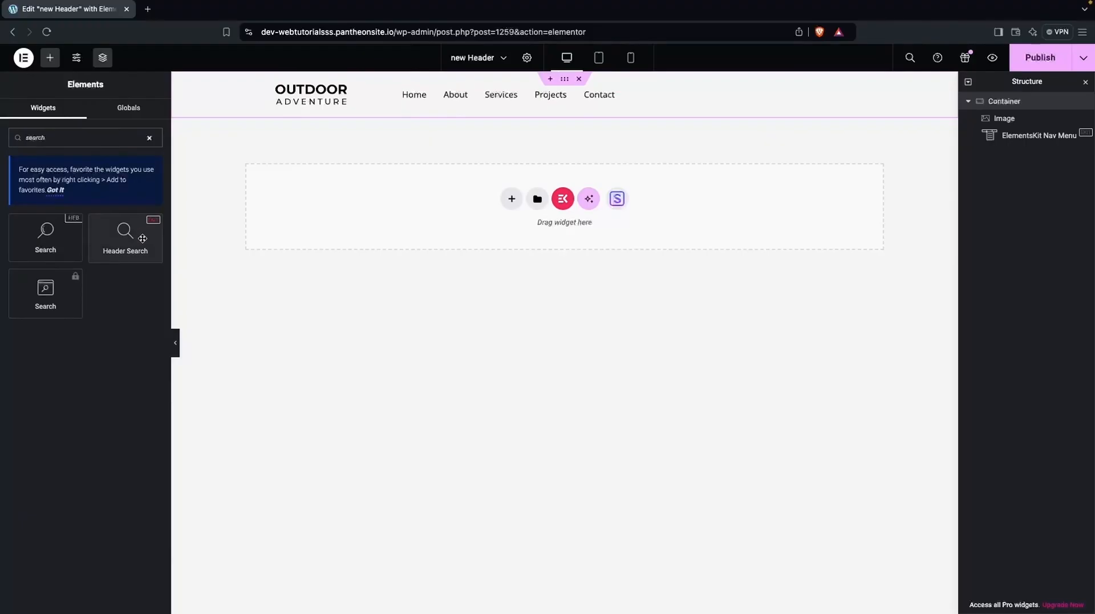
pyautogui.click(132, 302)
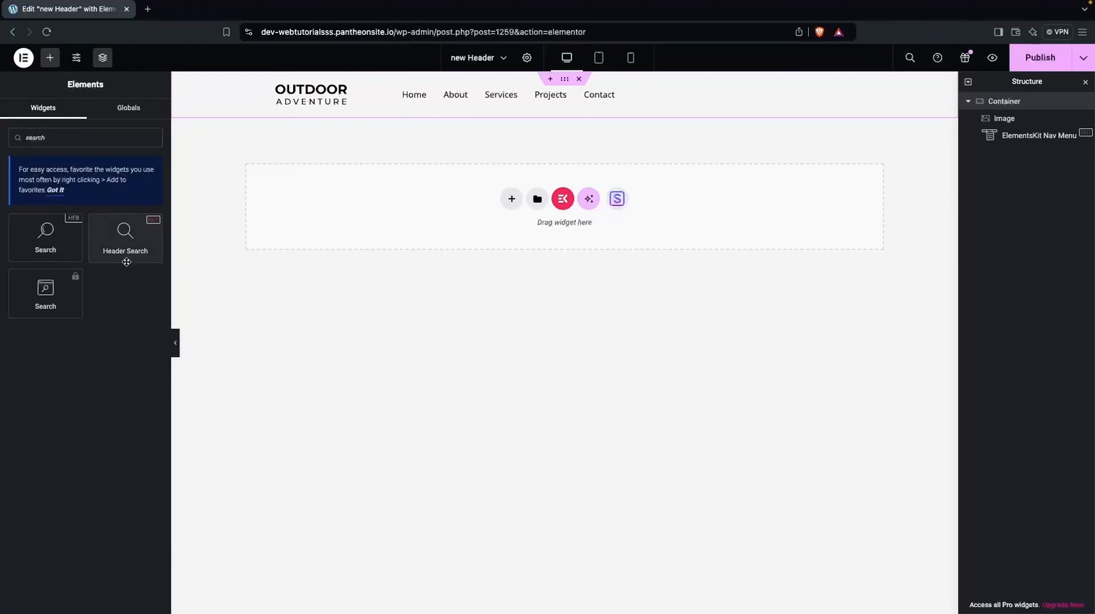
pyautogui.click(106, 238)
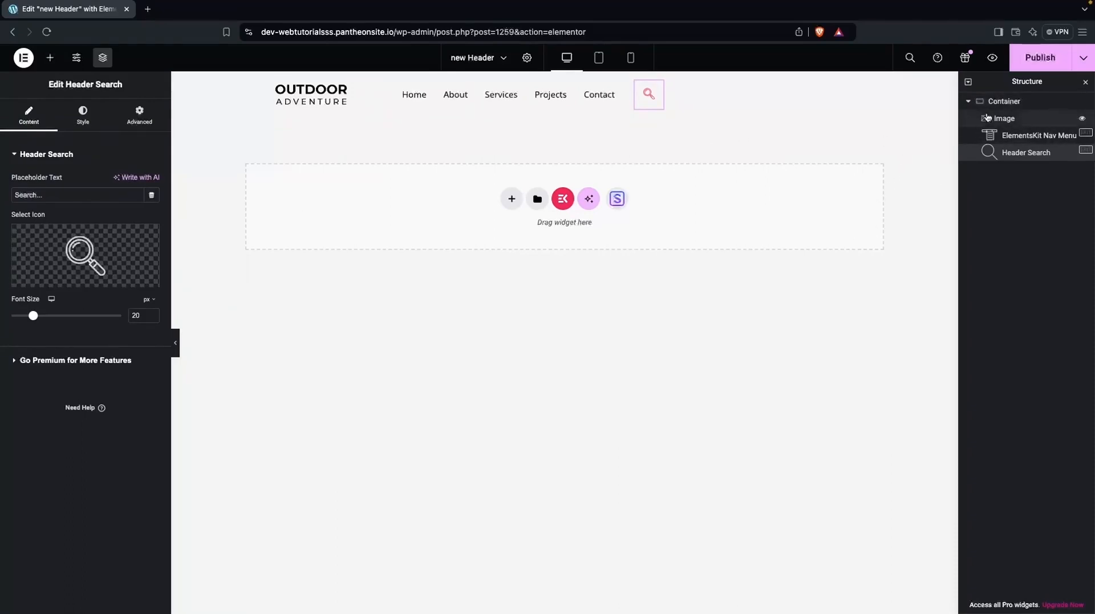
pyautogui.click(1003, 101)
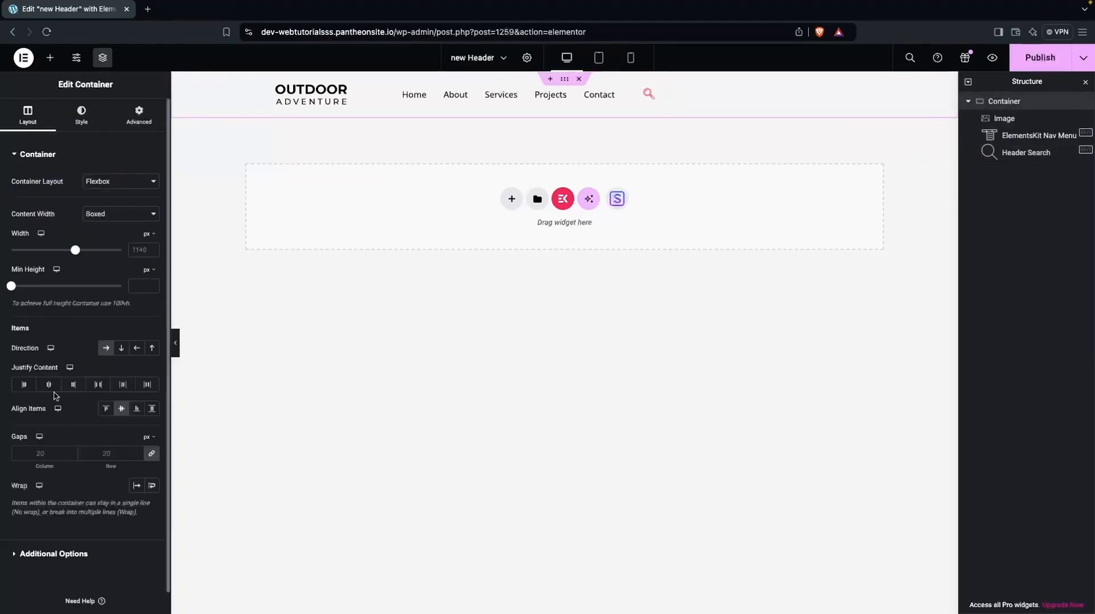
pyautogui.click(98, 384)
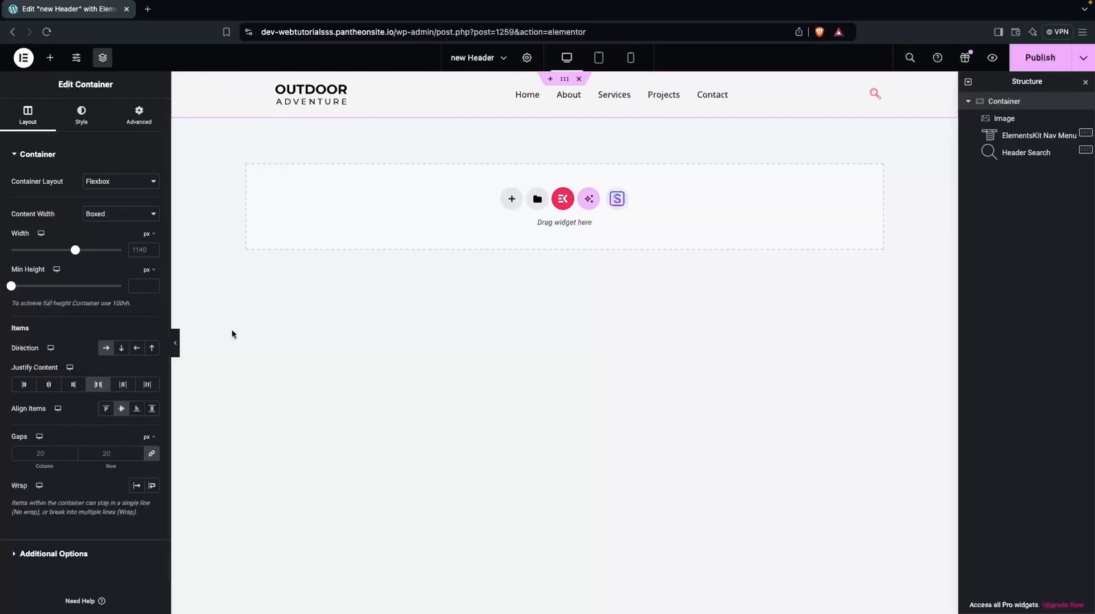
# Test the header search overlay, close it, and set the search icon's normal color to black (#000000).
pyautogui.click(872, 98)
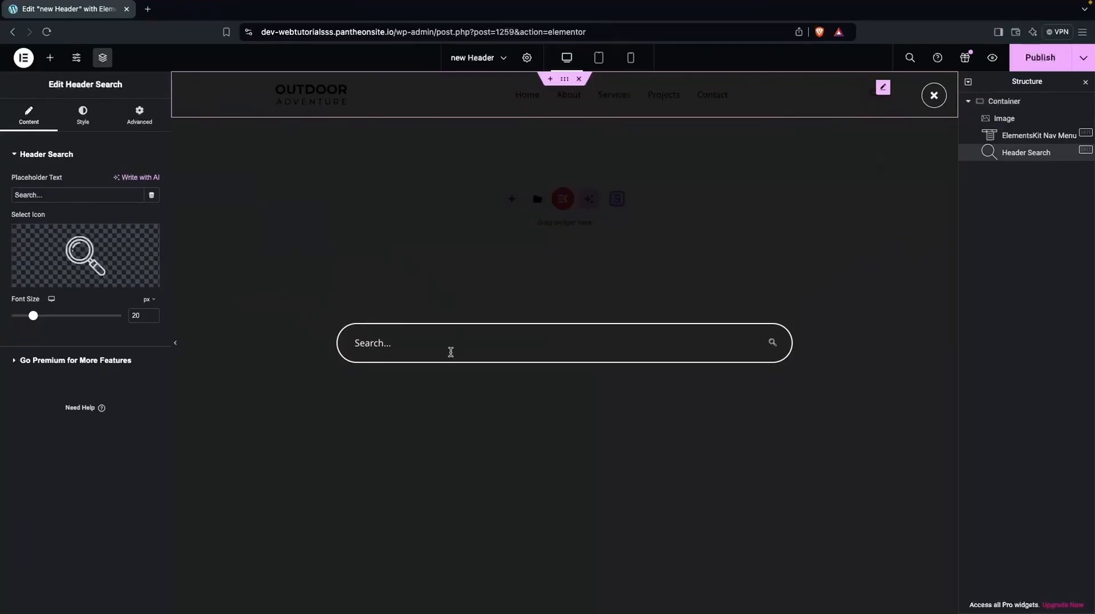
pyautogui.click(933, 98)
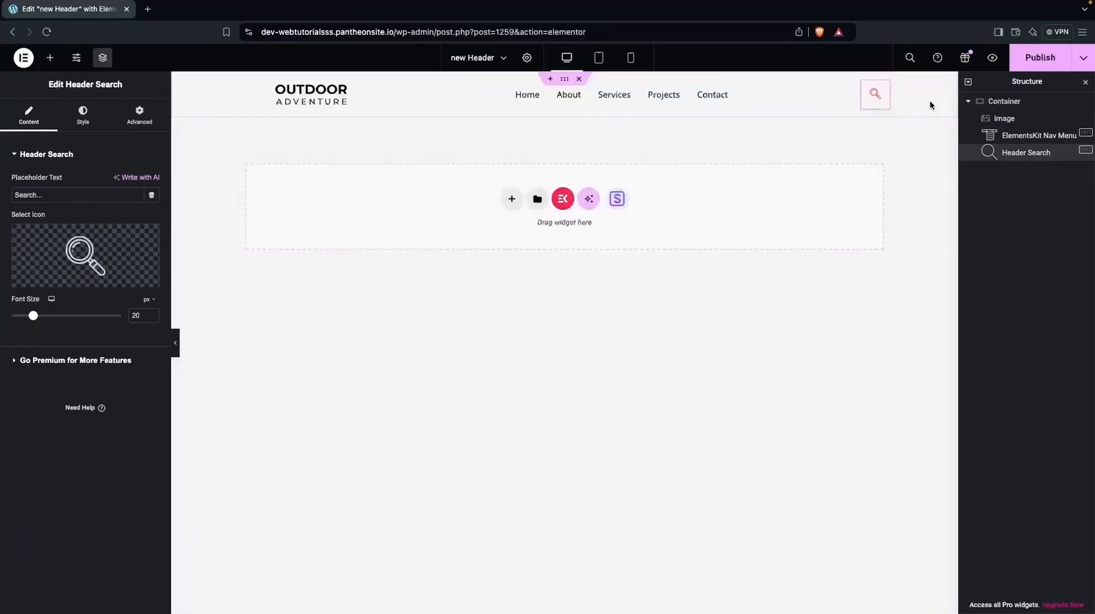
pyautogui.click(83, 114)
pyautogui.click(152, 205)
pyautogui.moveTo(131, 275)
pyautogui.mouseDown()
pyautogui.moveTo(103, 286)
pyautogui.moveTo(67, 354)
pyautogui.mouseUp()
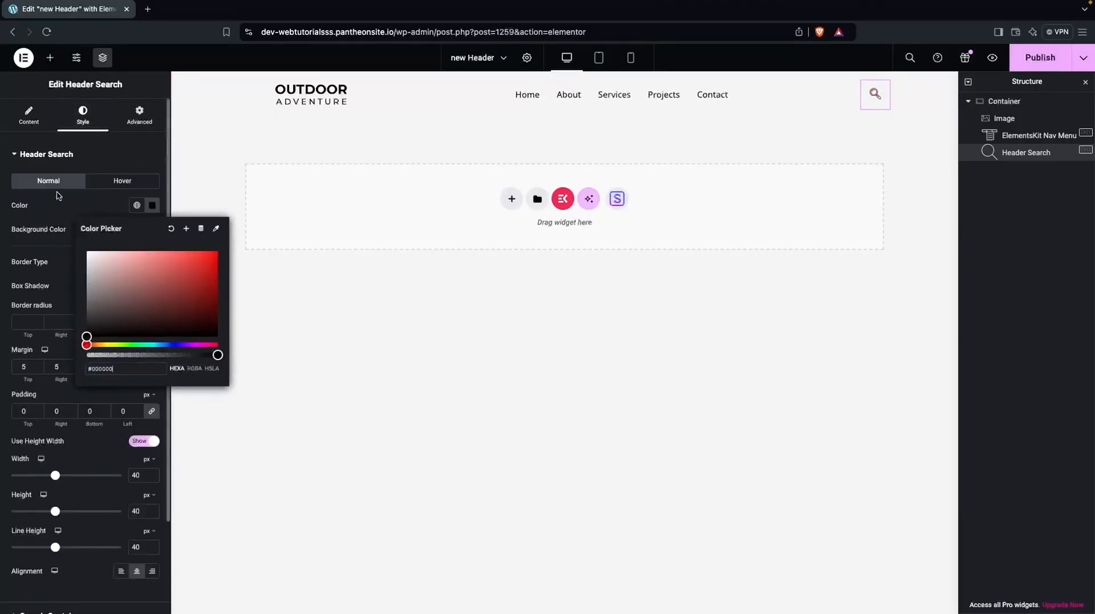
pyautogui.click(28, 122)
pyautogui.moveTo(33, 247)
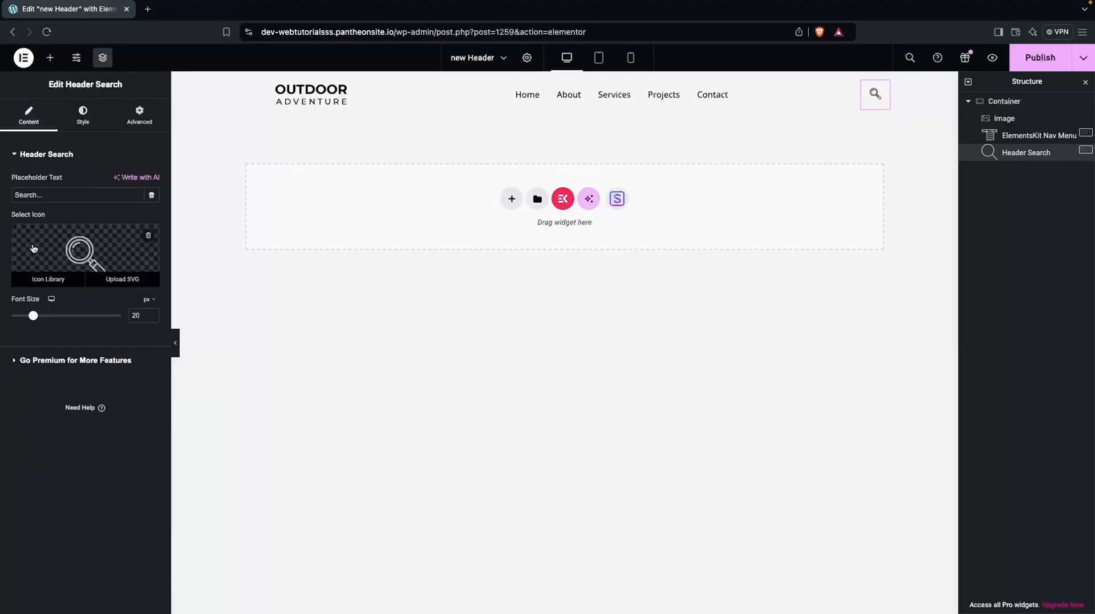
pyautogui.click(47, 279)
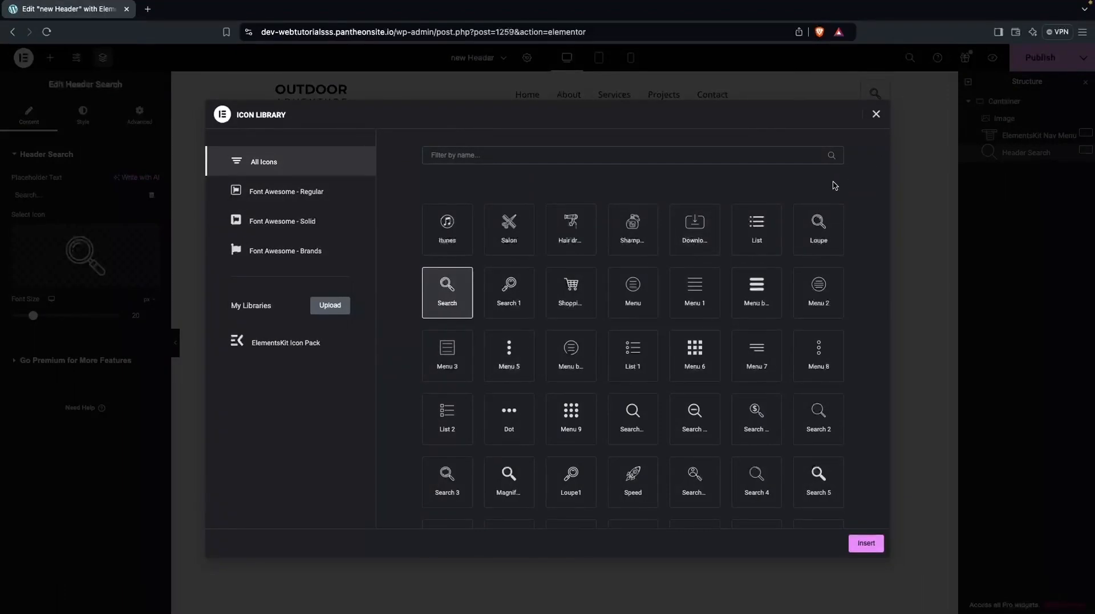
pyautogui.click(876, 114)
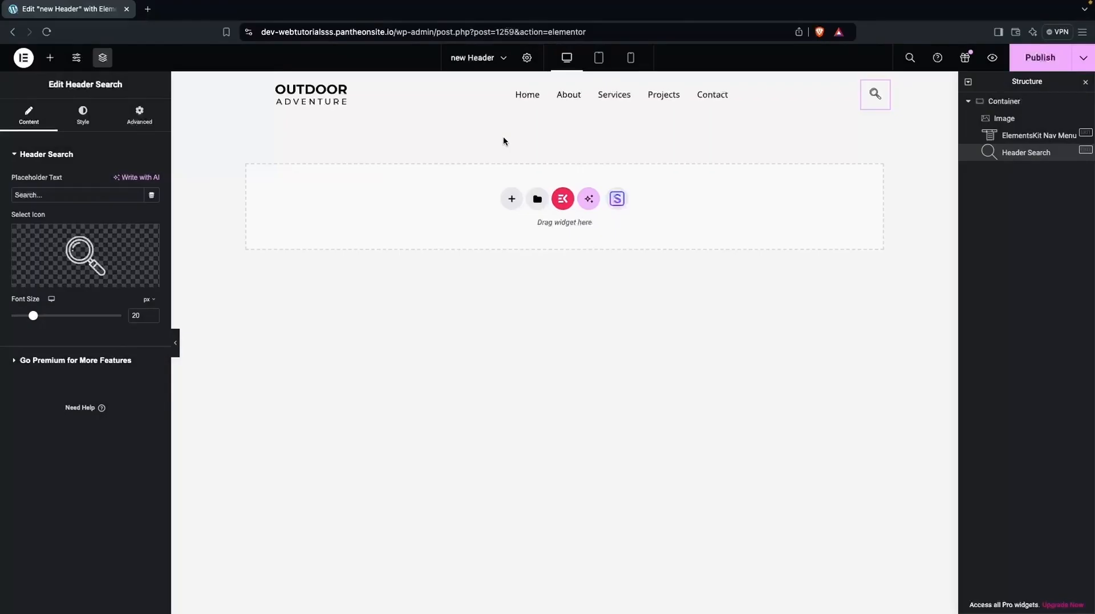
# Preview the header in the mobile layout, return to desktop, and hide the header container on tablet portrait and mobile portrait.
pyautogui.click(629, 58)
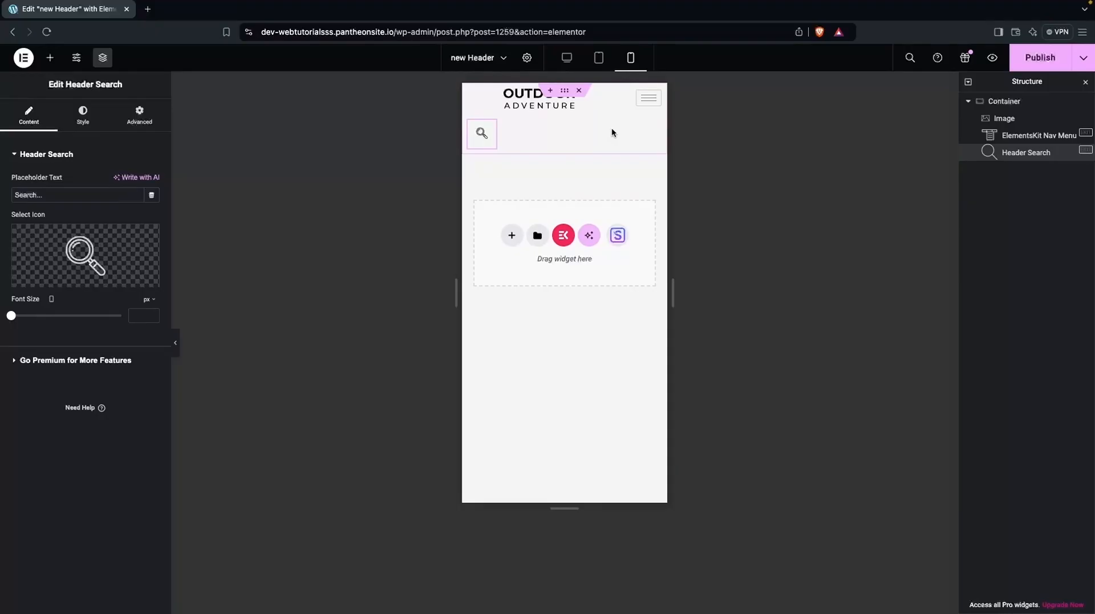
pyautogui.click(566, 57)
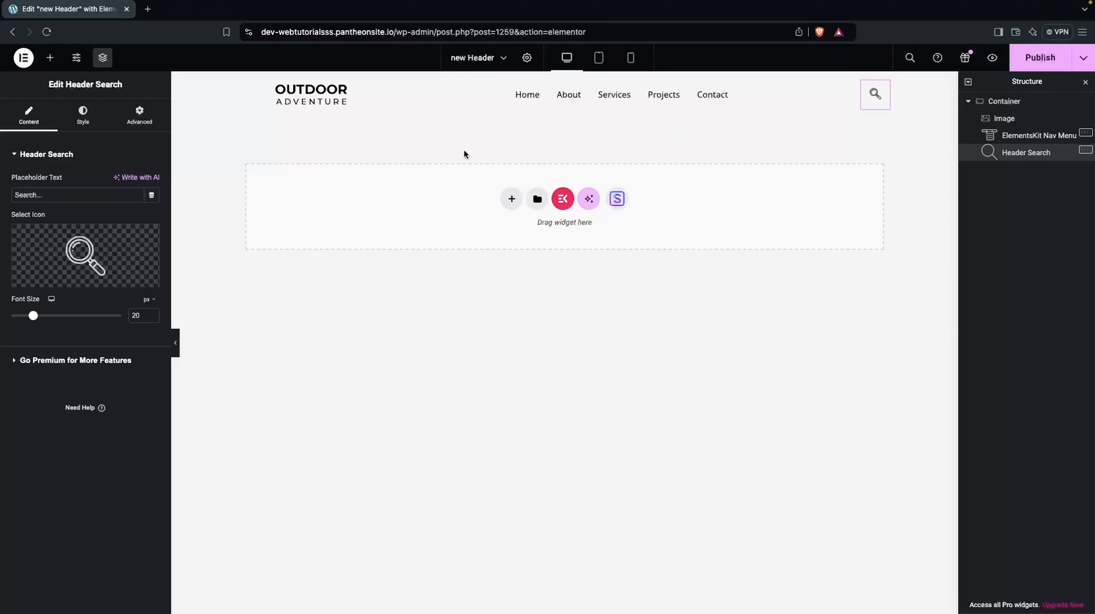
pyautogui.click(988, 102)
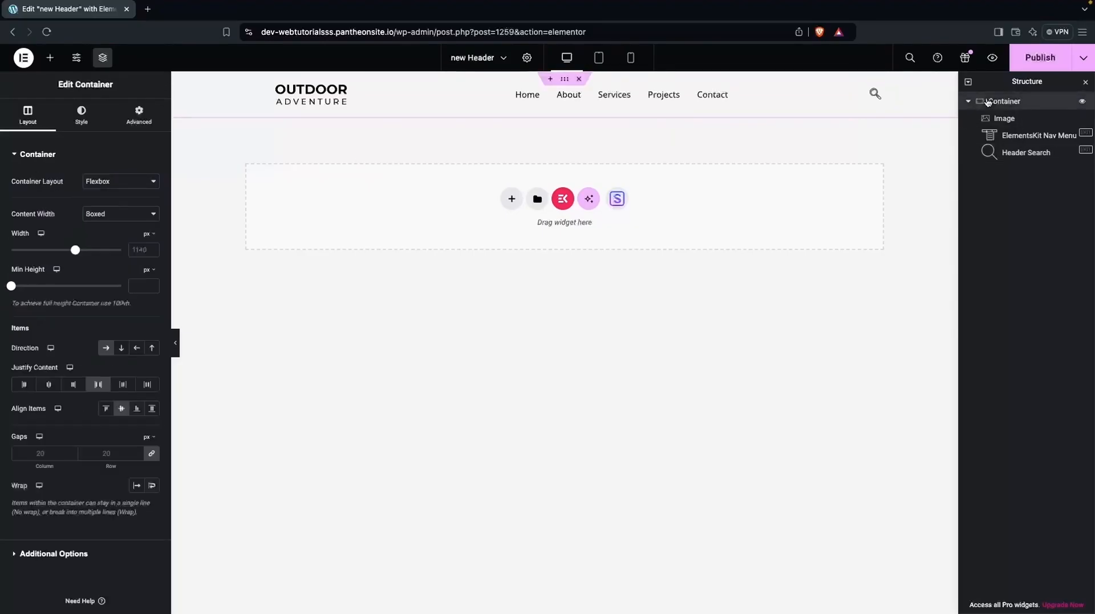
pyautogui.click(138, 115)
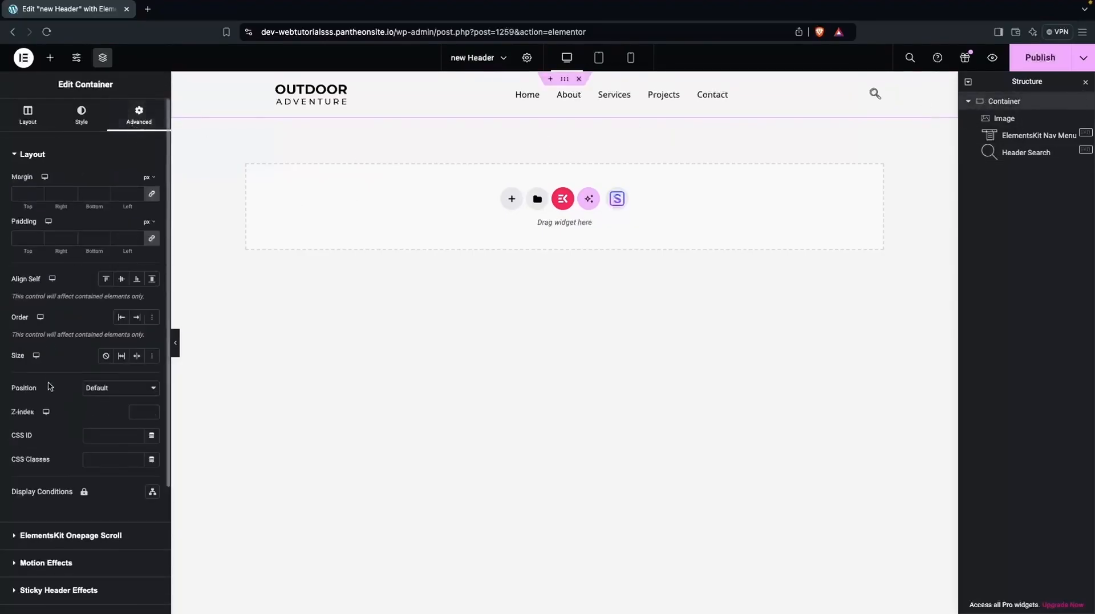
pyautogui.scroll(-3, 49, 386)
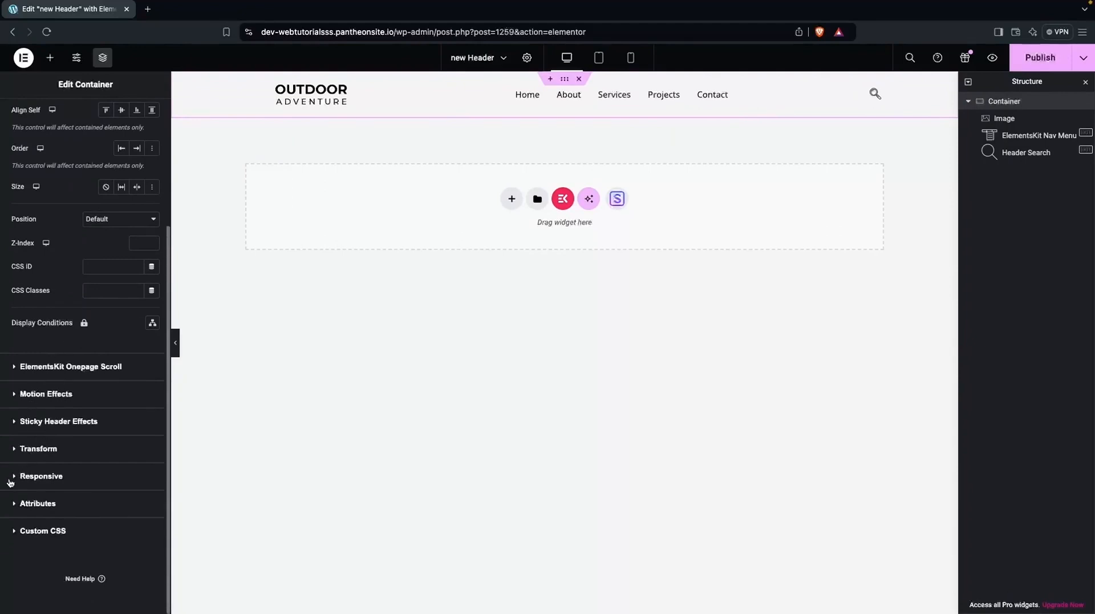
pyautogui.click(9, 482)
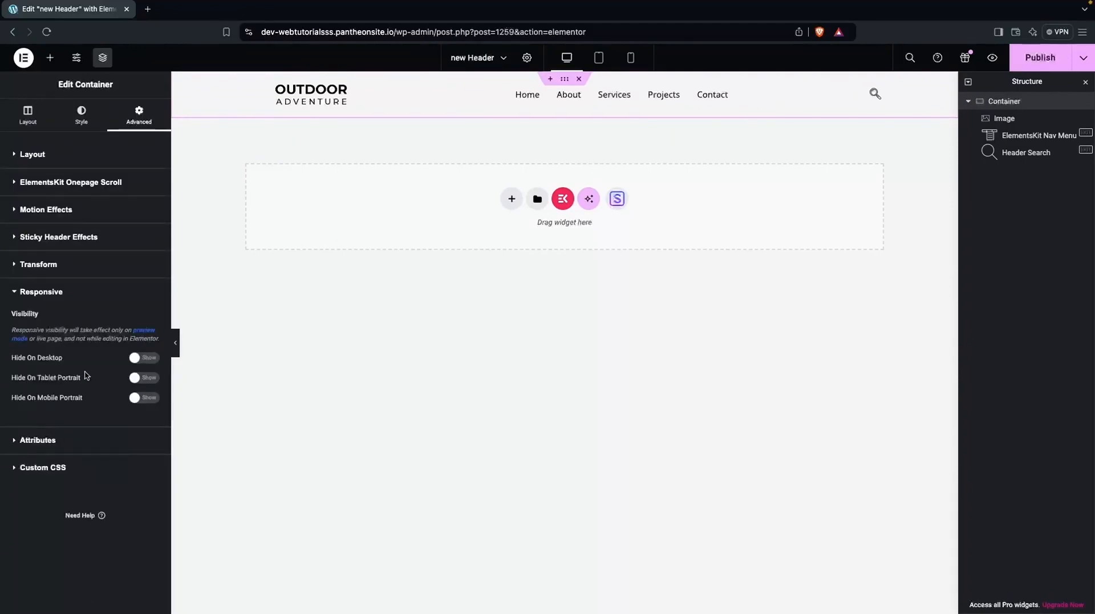
pyautogui.click(134, 379)
pyautogui.click(140, 400)
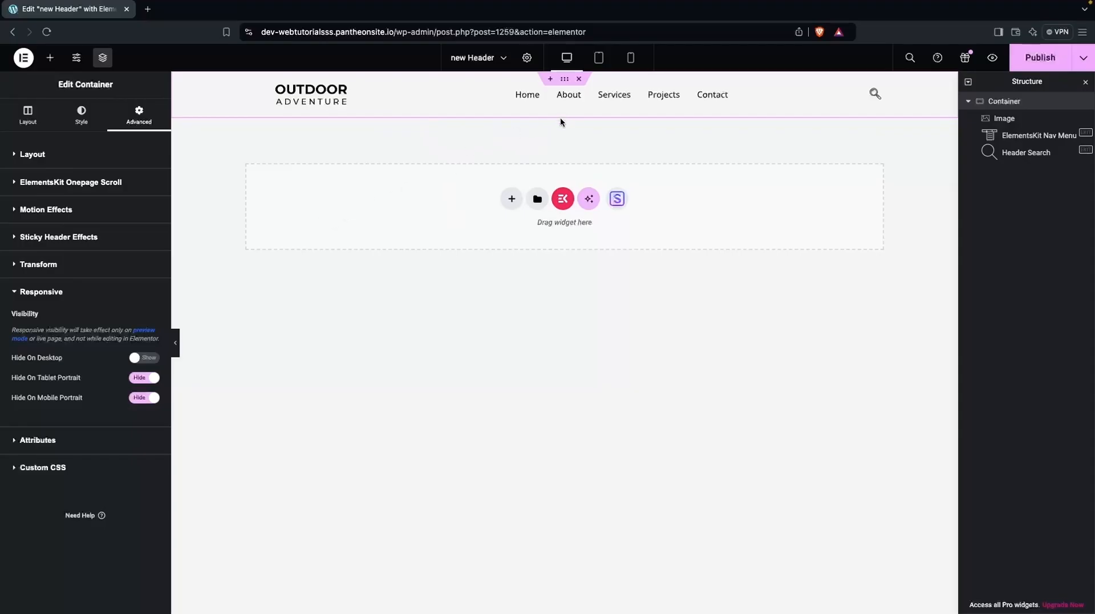
# Check the hidden header in tablet and mobile previews, and add a flexbox container with two equal columns below it in mobile view.
pyautogui.click(598, 62)
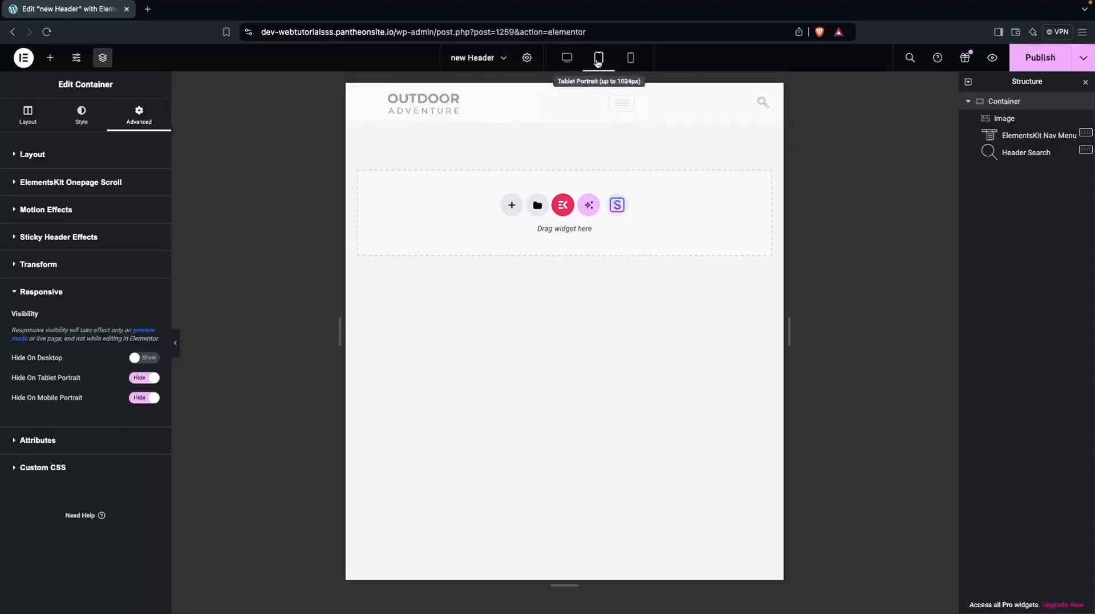
pyautogui.click(627, 60)
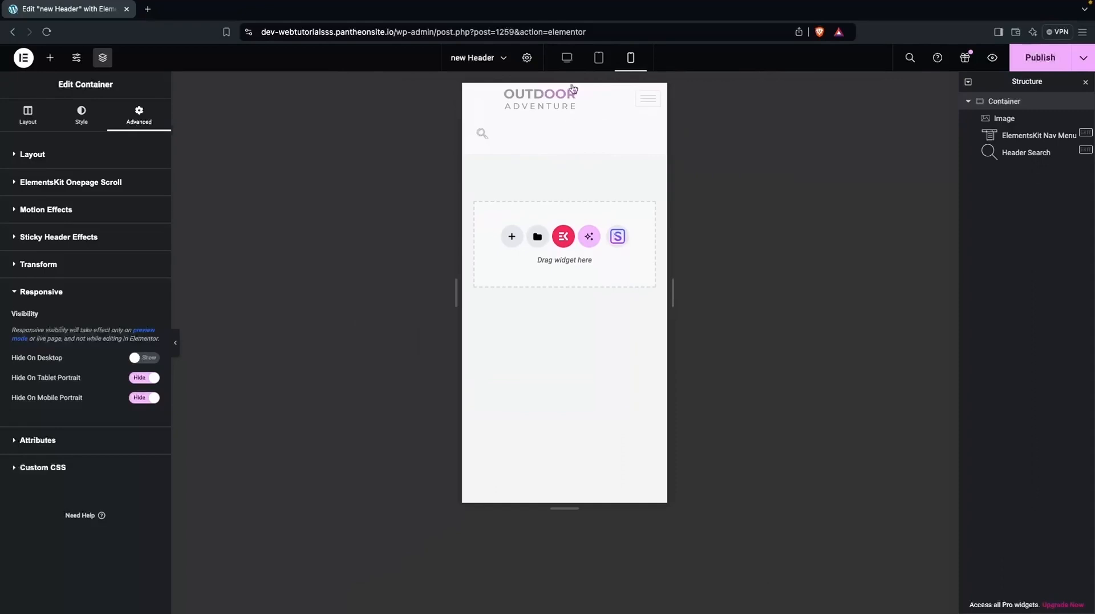
pyautogui.click(510, 238)
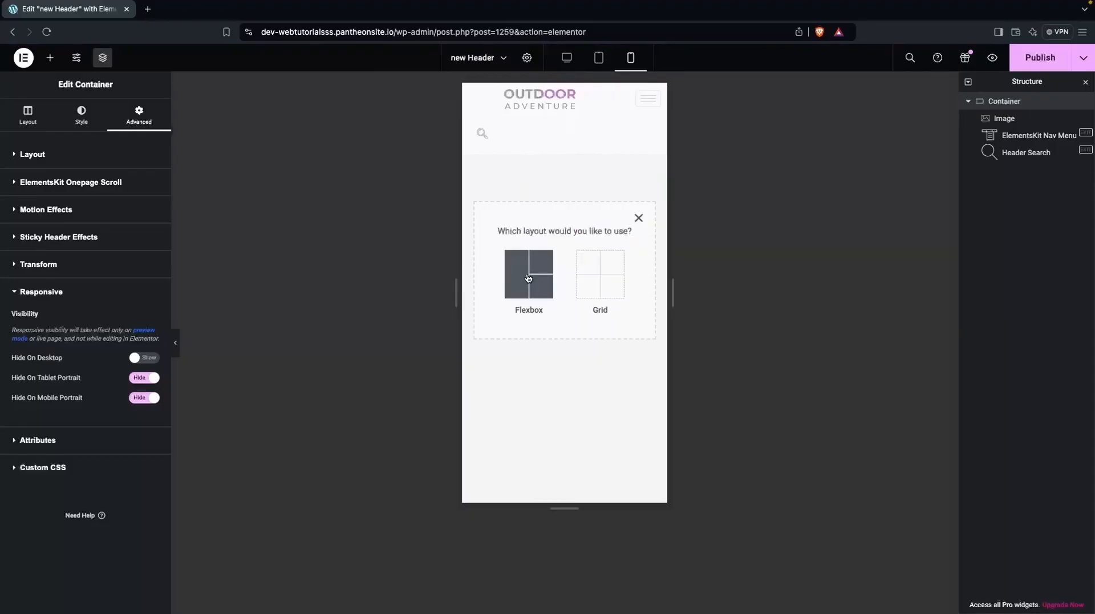
pyautogui.click(528, 278)
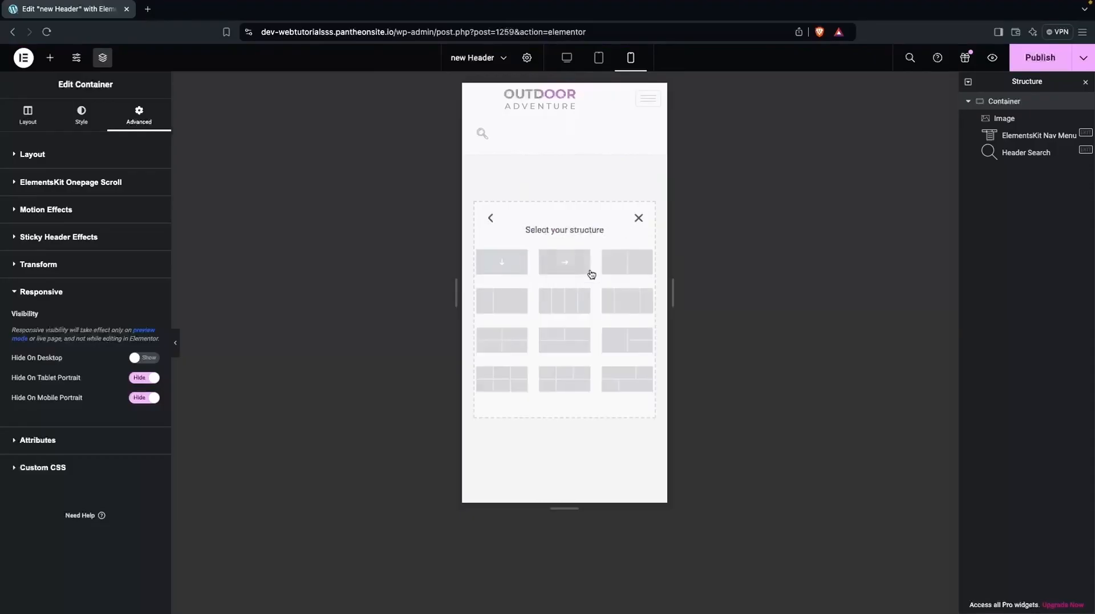
pyautogui.click(626, 260)
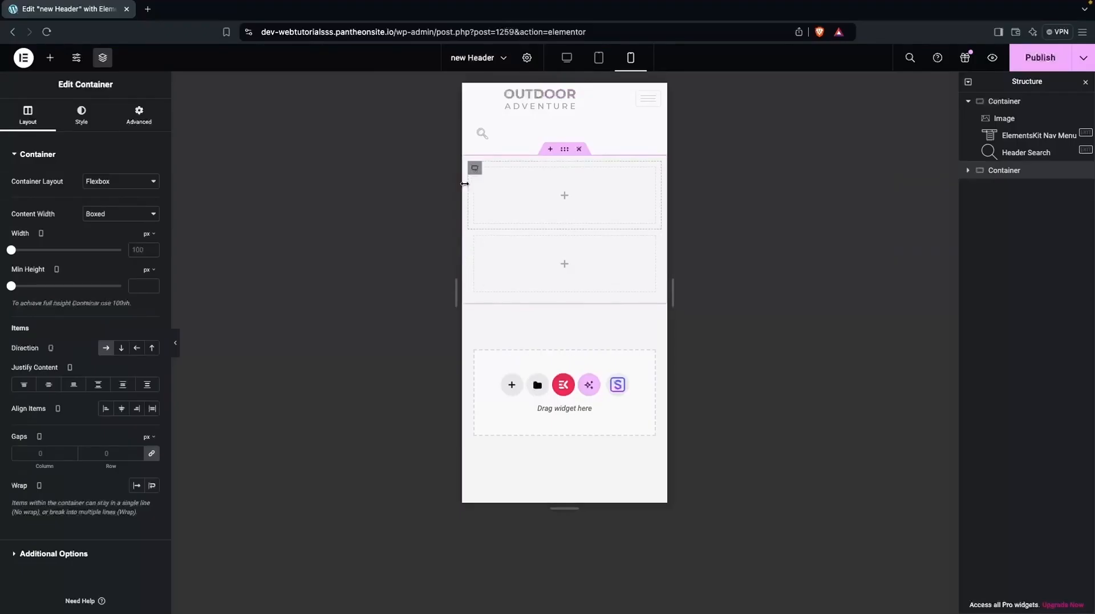
# Set the width of both inner containers in the new header container to 50% in mobile view.
pyautogui.click(475, 168)
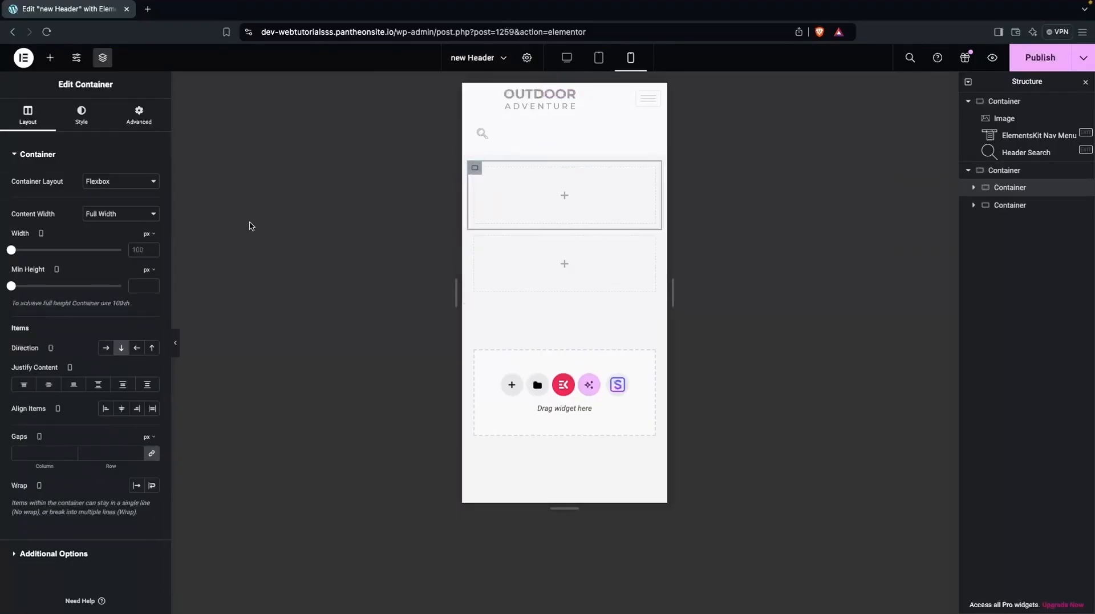
pyautogui.click(148, 233)
pyautogui.click(147, 257)
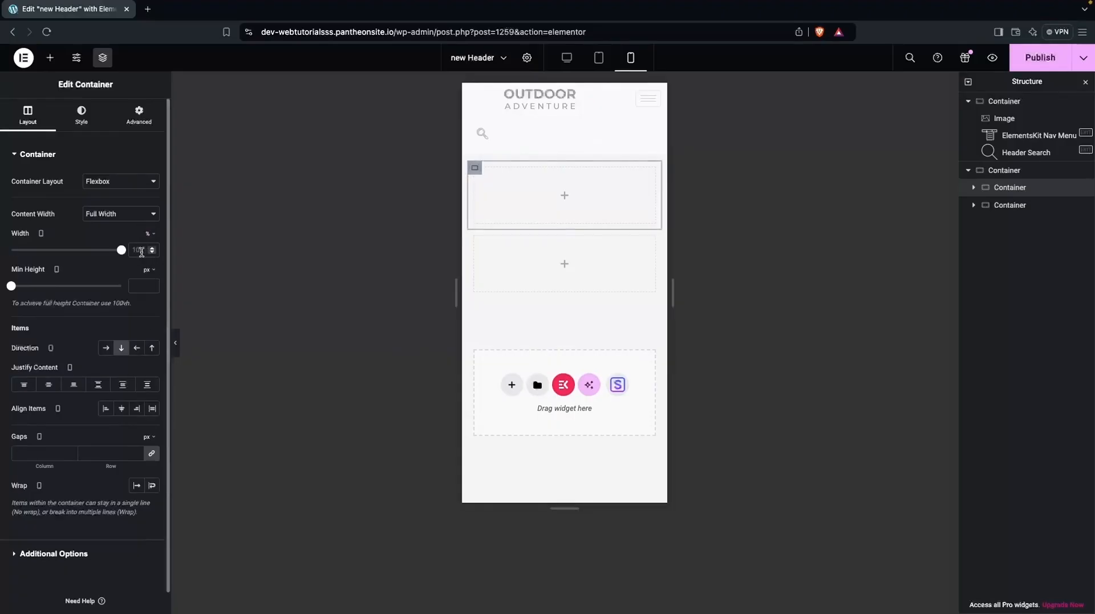
pyautogui.doubleClick(141, 250)
pyautogui.write('50')
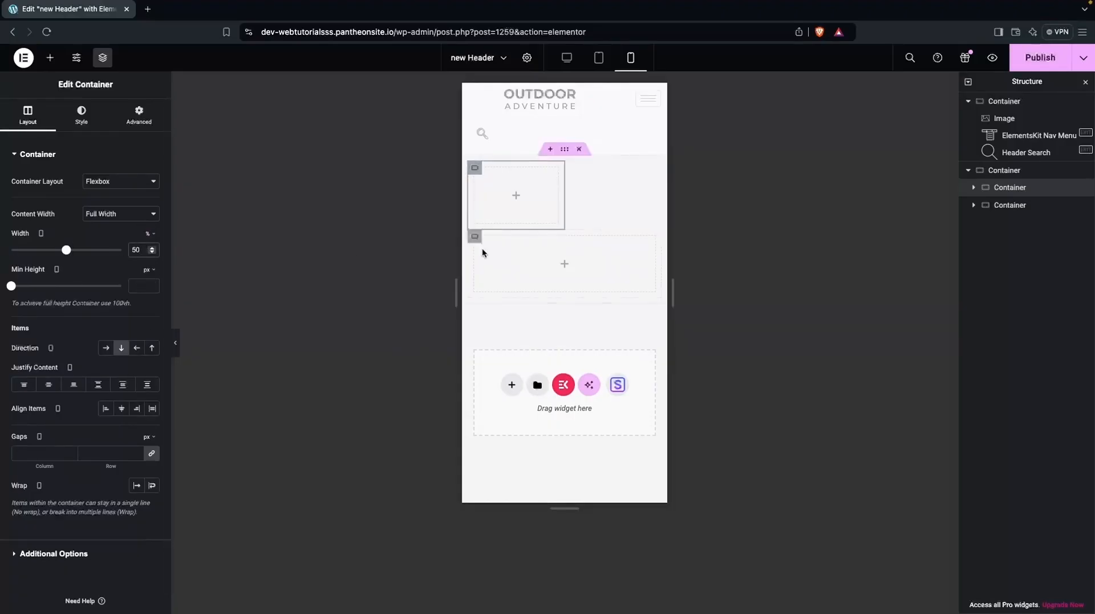
pyautogui.click(476, 238)
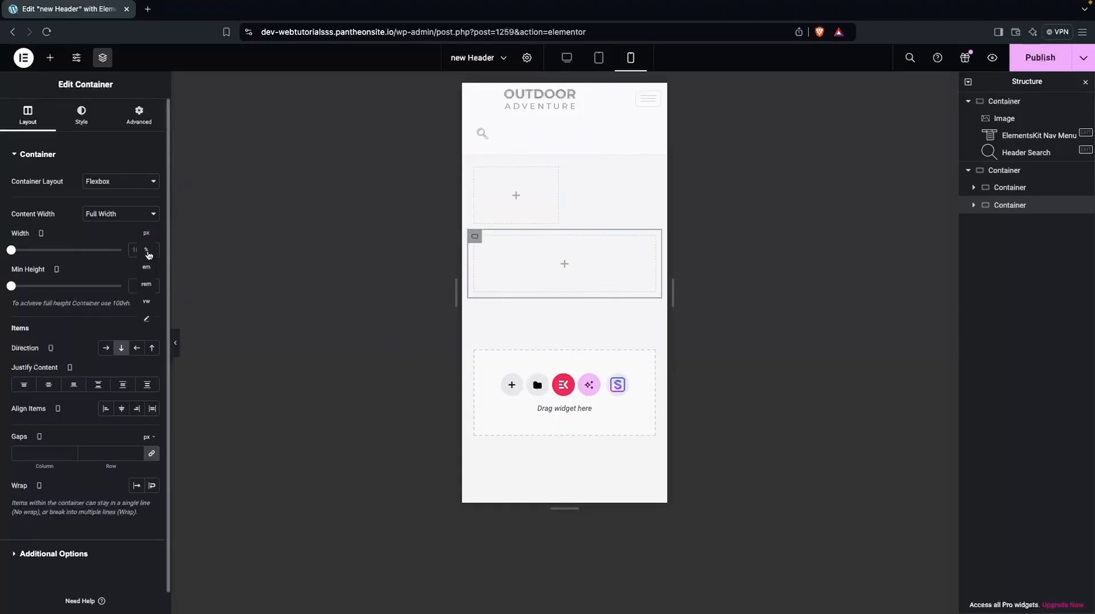
pyautogui.doubleClick(138, 251)
pyautogui.write('50')
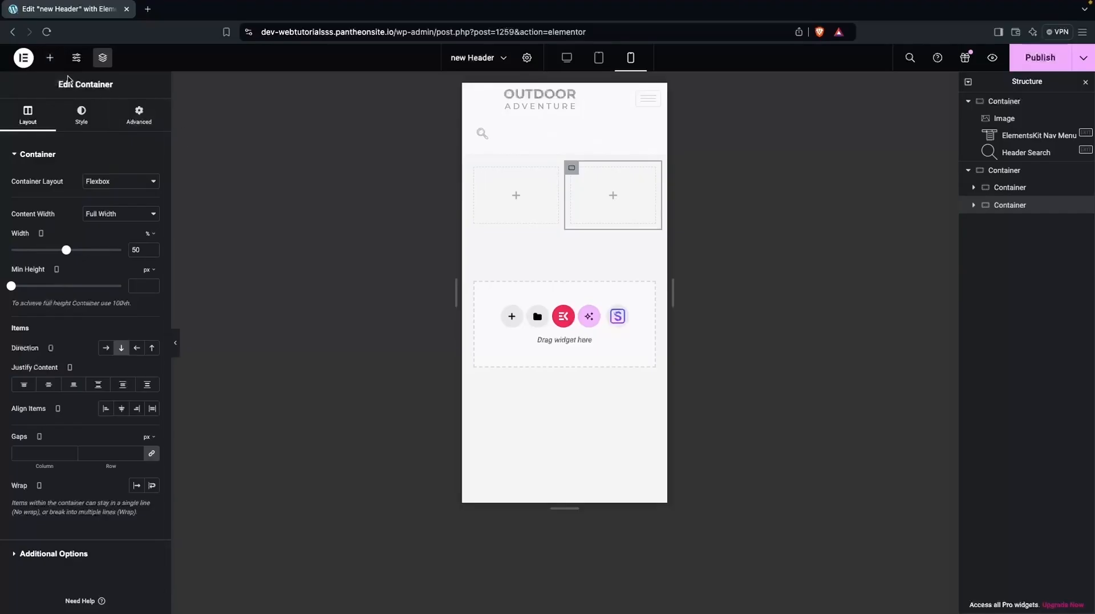
# Add an Image widget with logo.png to the first inner container and set the image width to 60%.
pyautogui.click(50, 58)
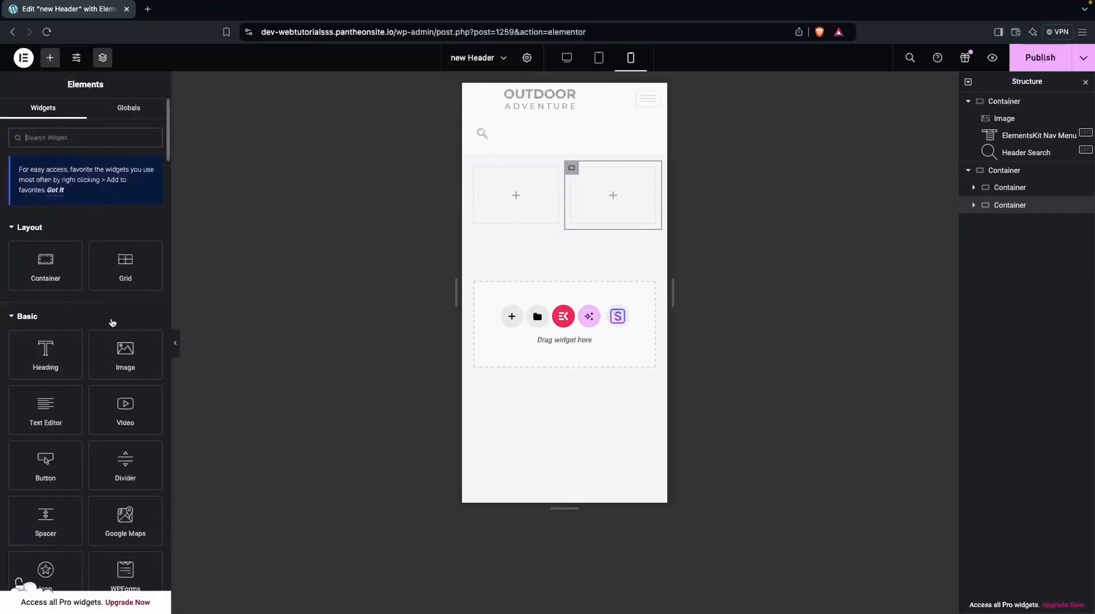
pyautogui.moveTo(116, 360); pyautogui.dragTo(495, 197)
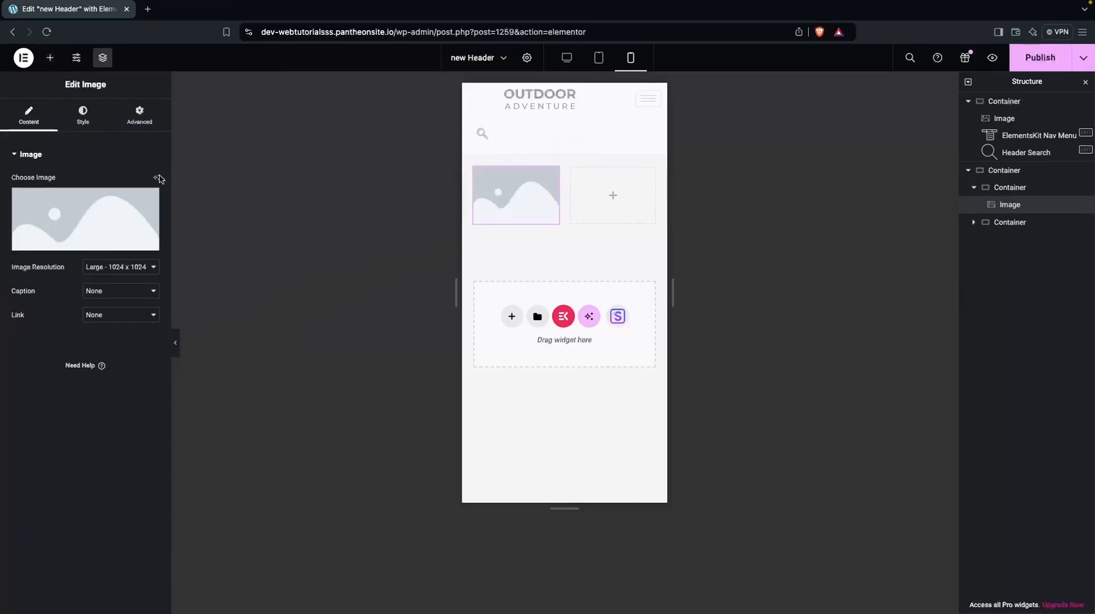
pyautogui.click(93, 211)
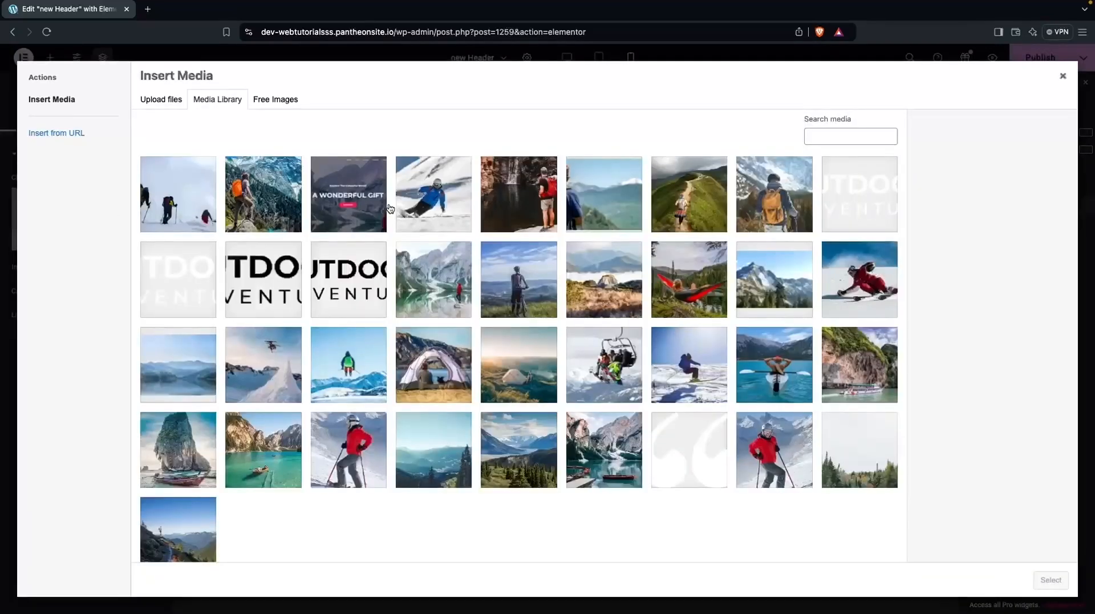
pyautogui.click(344, 281)
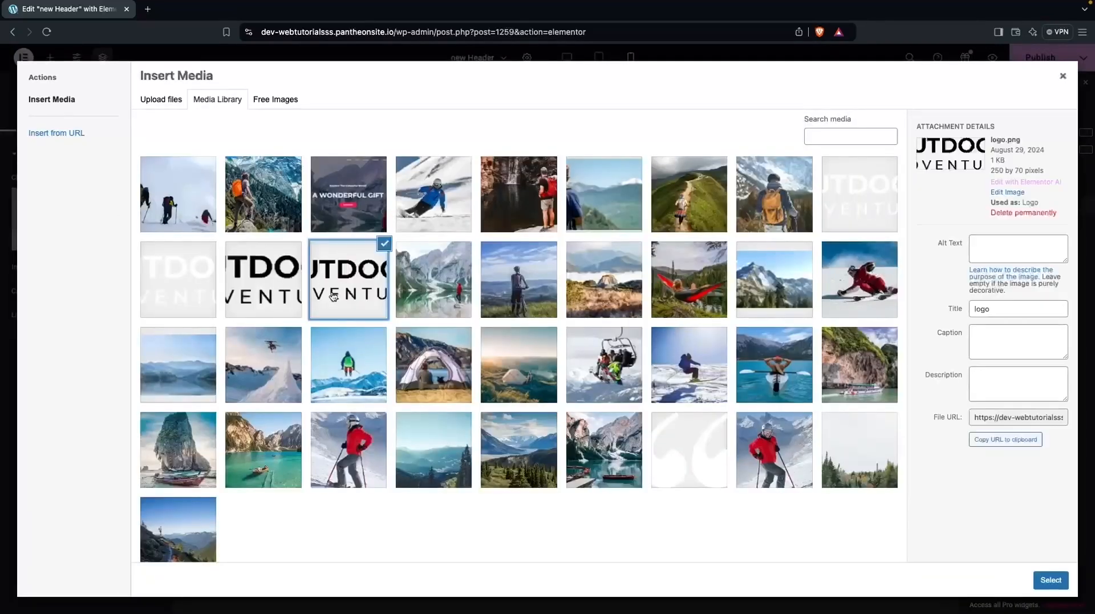
pyautogui.click(1051, 580)
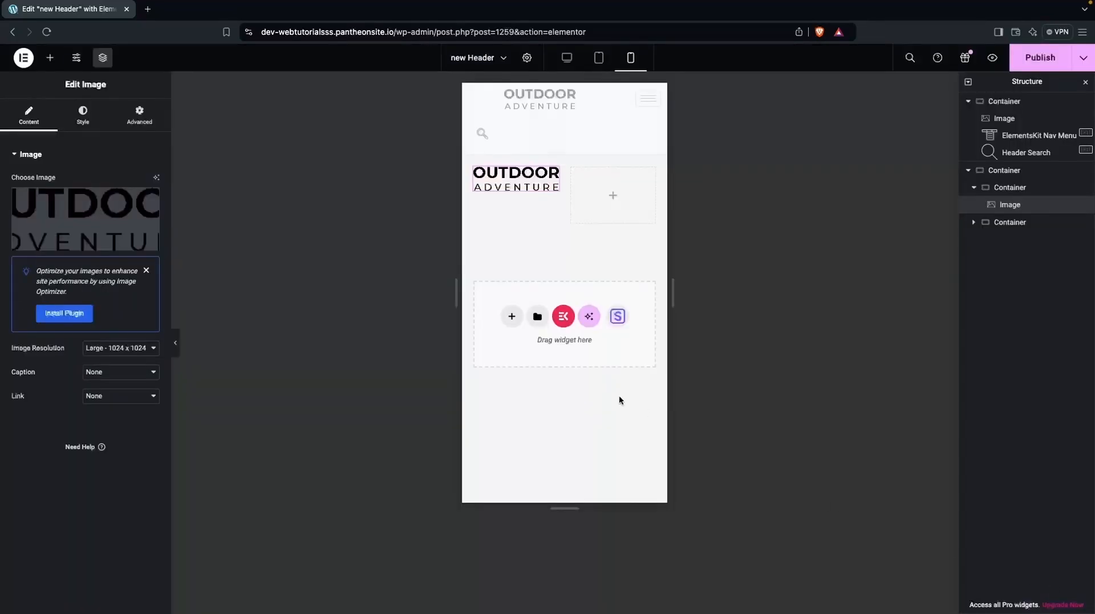
pyautogui.click(86, 117)
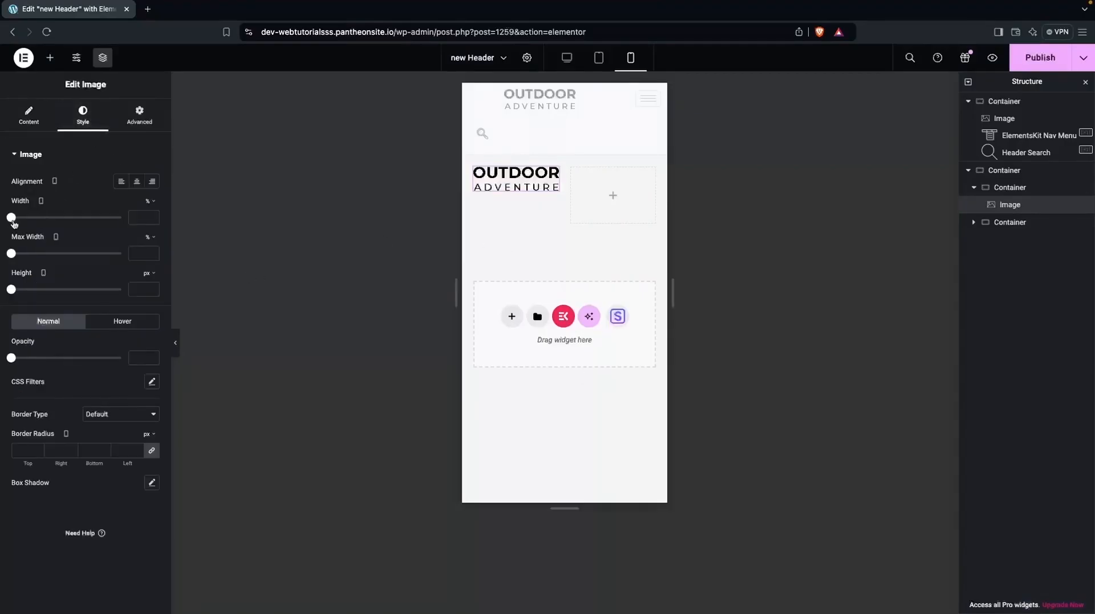
pyautogui.moveTo(12, 220); pyautogui.dragTo(78, 218)
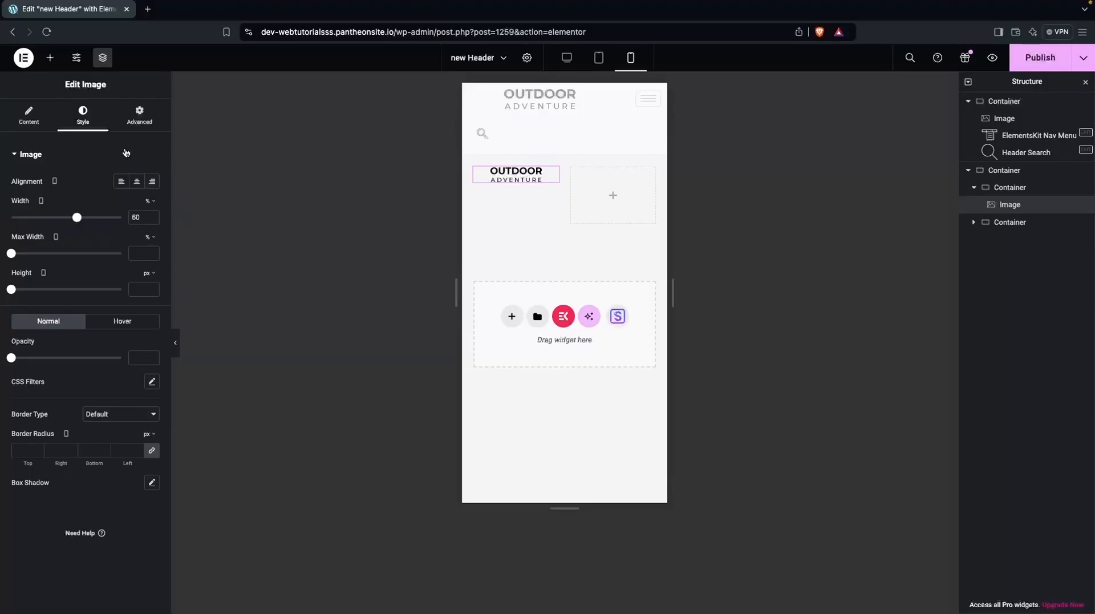
# Add the Full Screen Menu widget to the second inner container, with content type Menu and the menu named Menu.
pyautogui.click(49, 57)
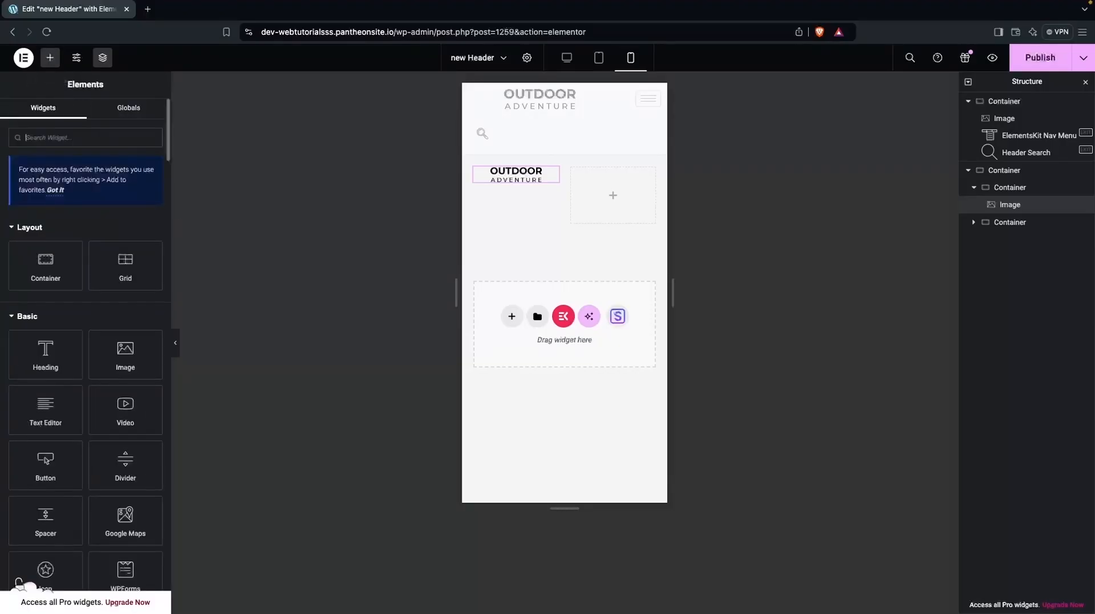
pyautogui.write('menu')
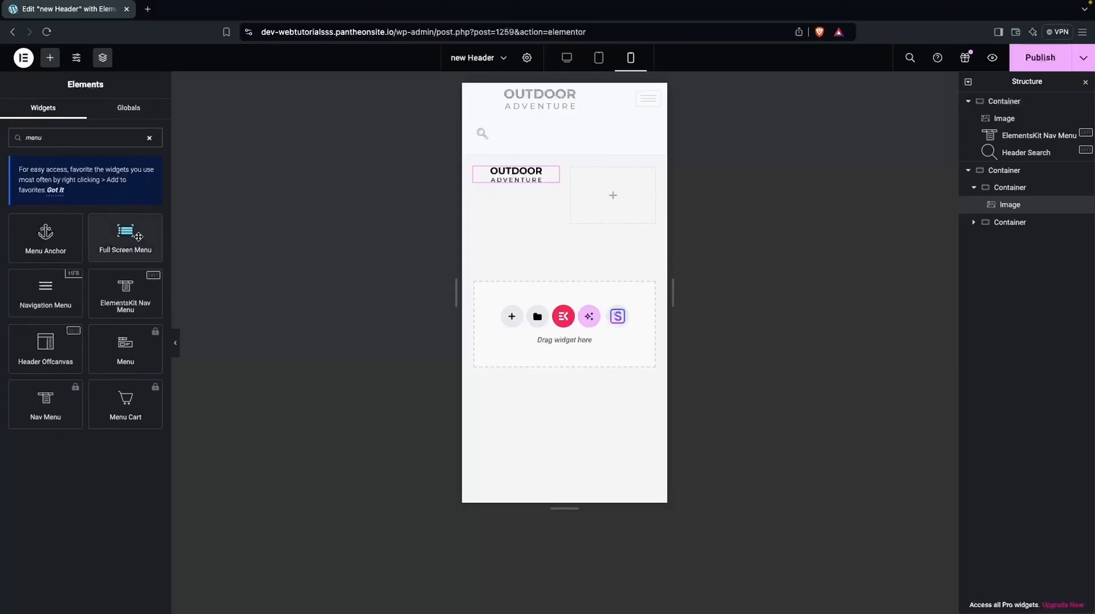
pyautogui.moveTo(138, 236); pyautogui.dragTo(613, 195)
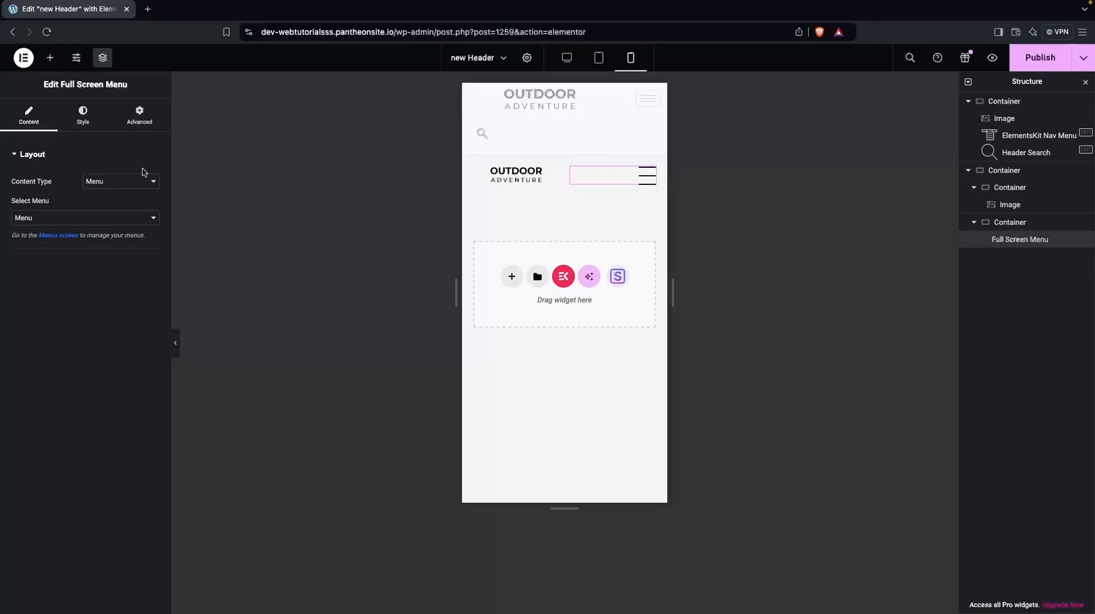
pyautogui.click(151, 182)
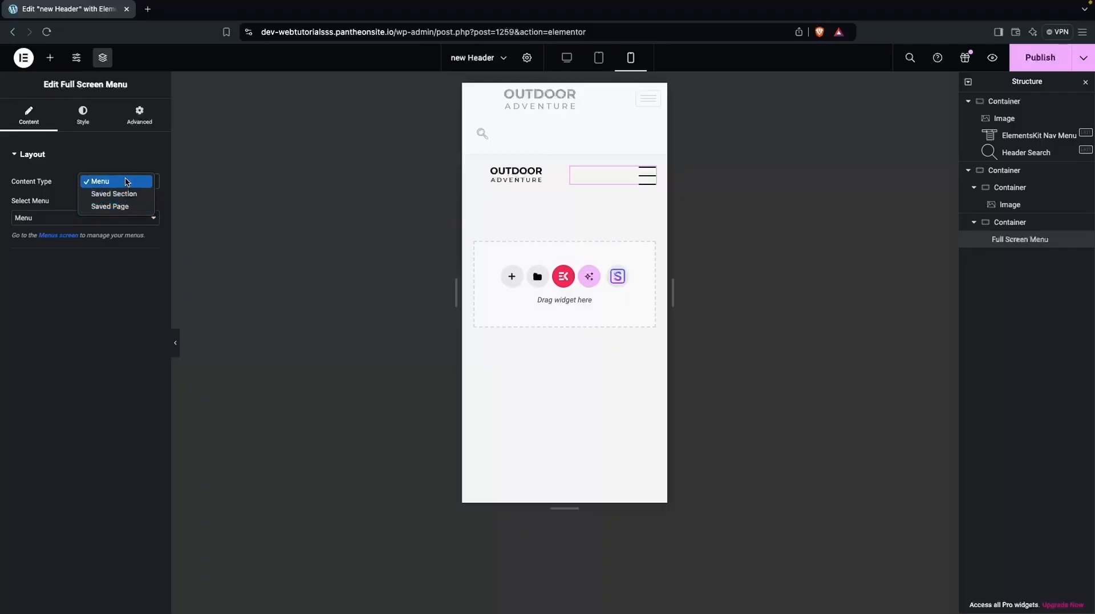
pyautogui.click(48, 206)
pyautogui.click(60, 217)
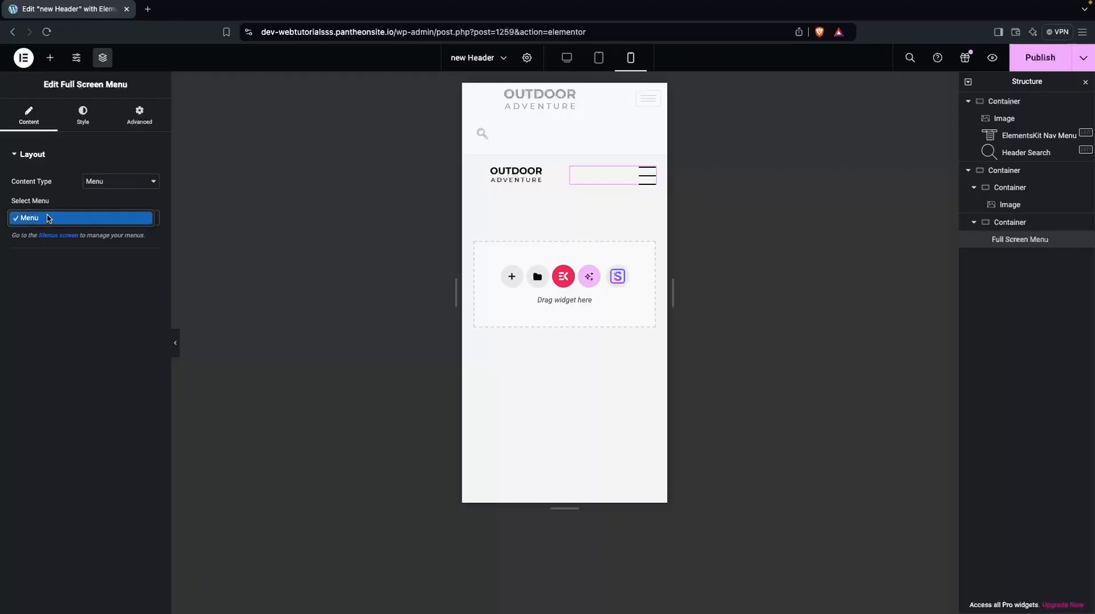
pyautogui.click(49, 218)
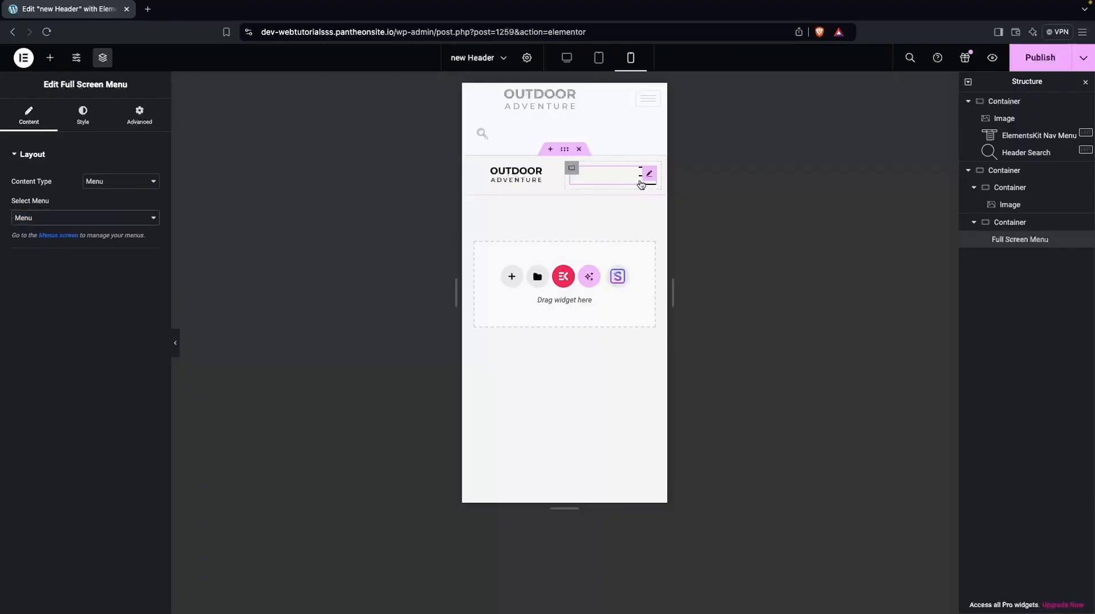
# Open the full screen menu in the preview and give its overlay a classic black background (#000000).
pyautogui.click(641, 183)
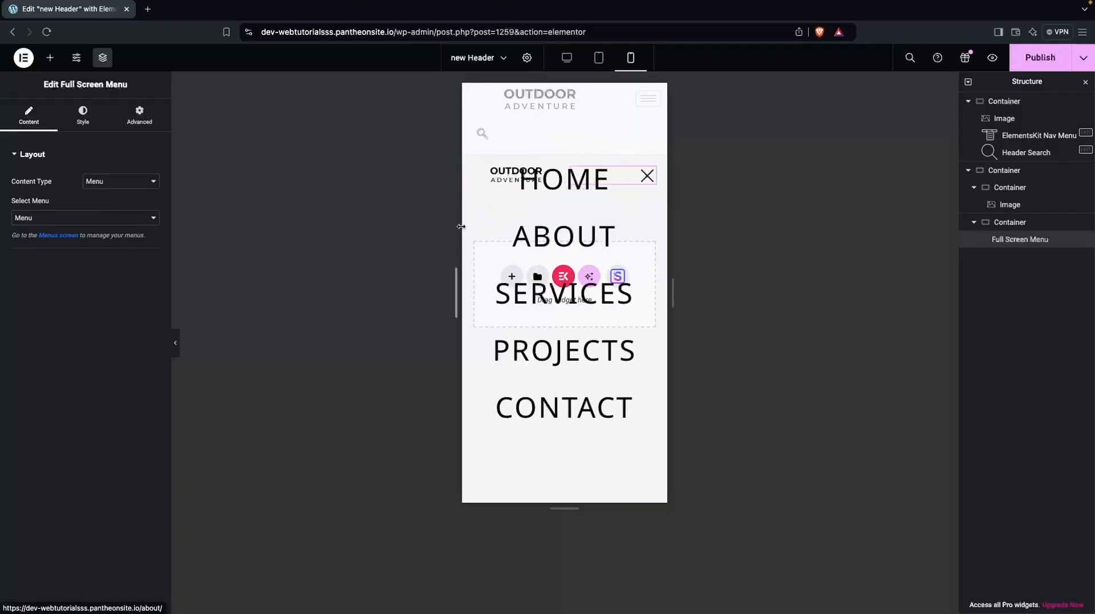
pyautogui.click(82, 114)
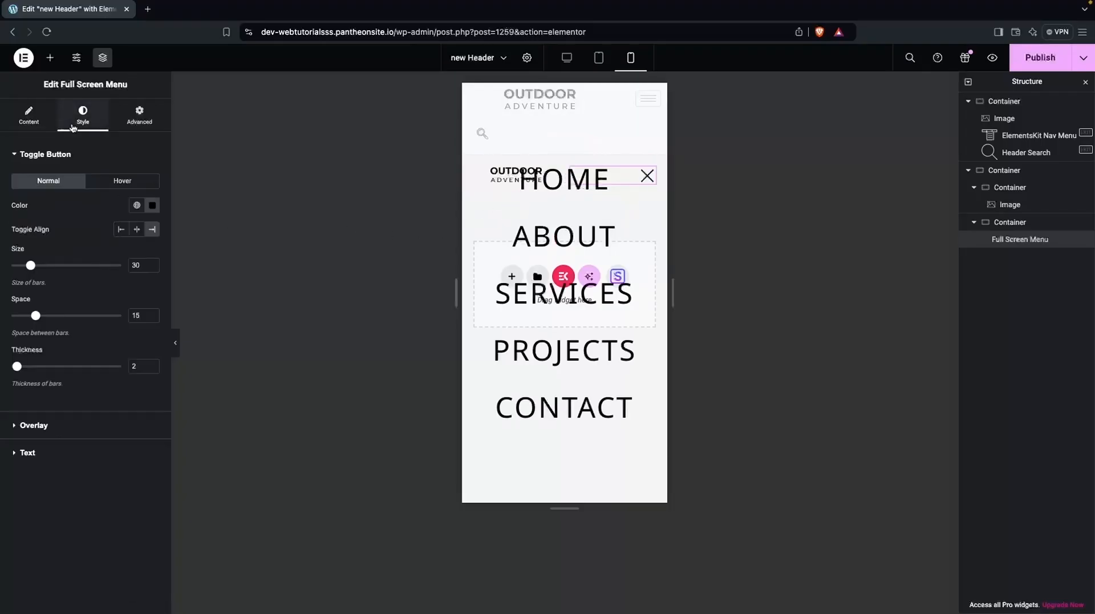
pyautogui.click(16, 432)
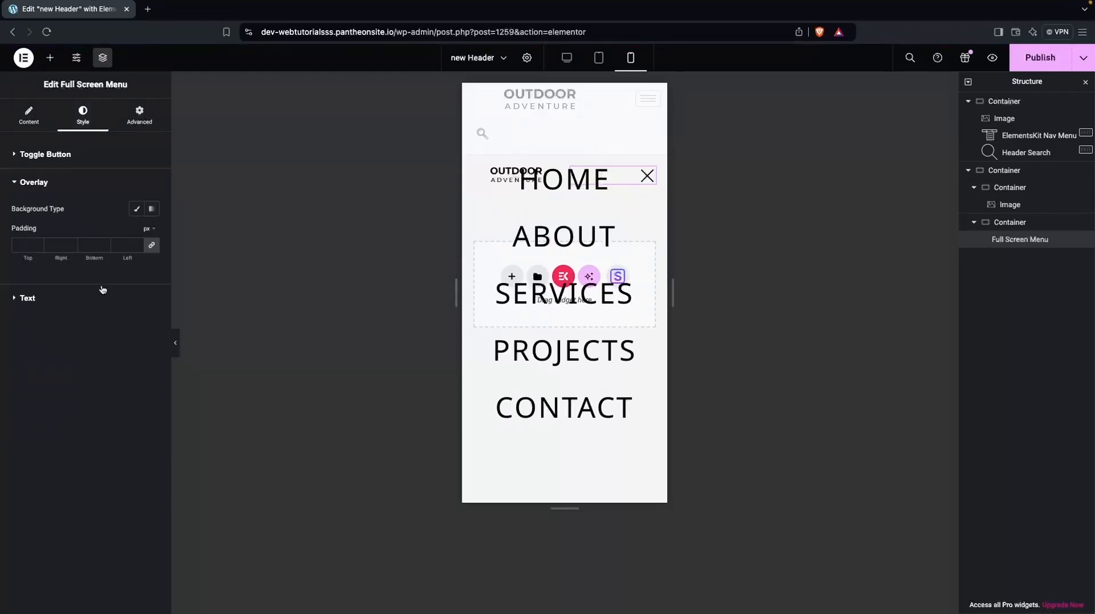
pyautogui.click(136, 208)
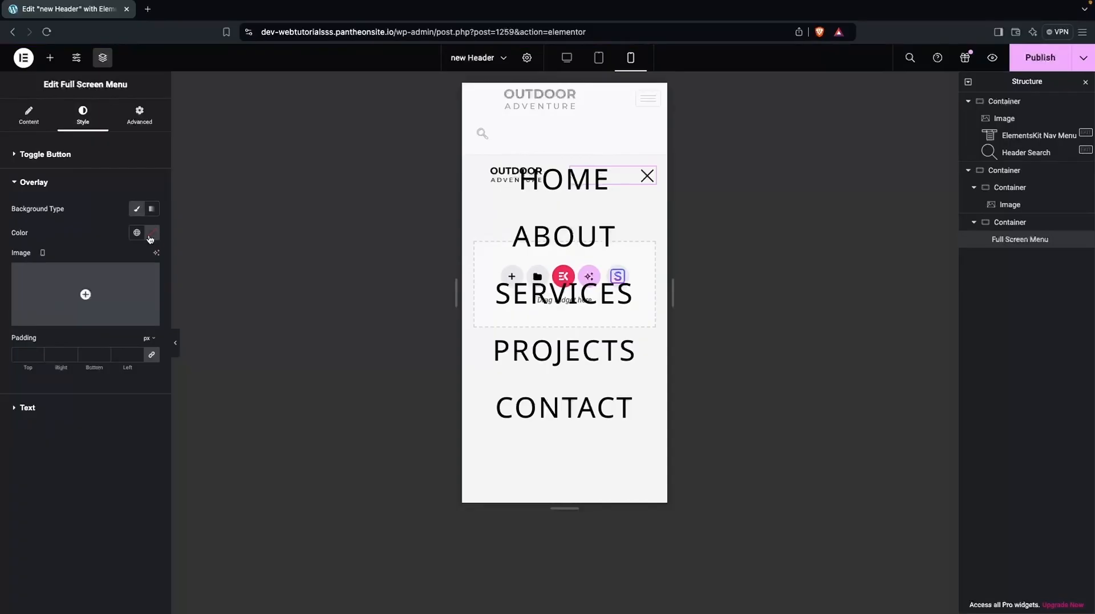
pyautogui.click(151, 233)
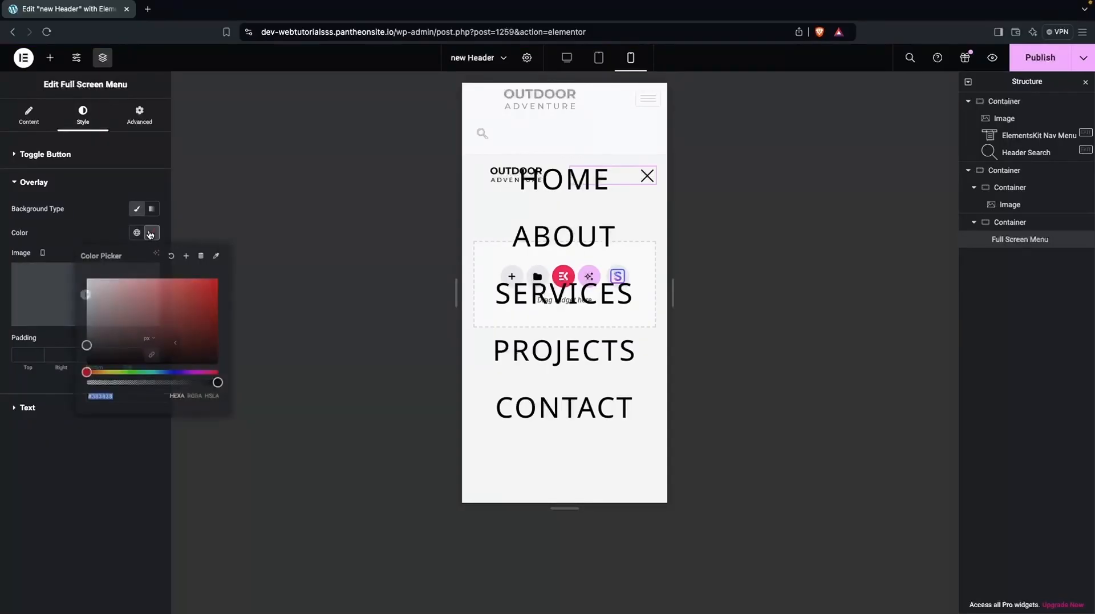
pyautogui.moveTo(86, 345); pyautogui.dragTo(86, 364)
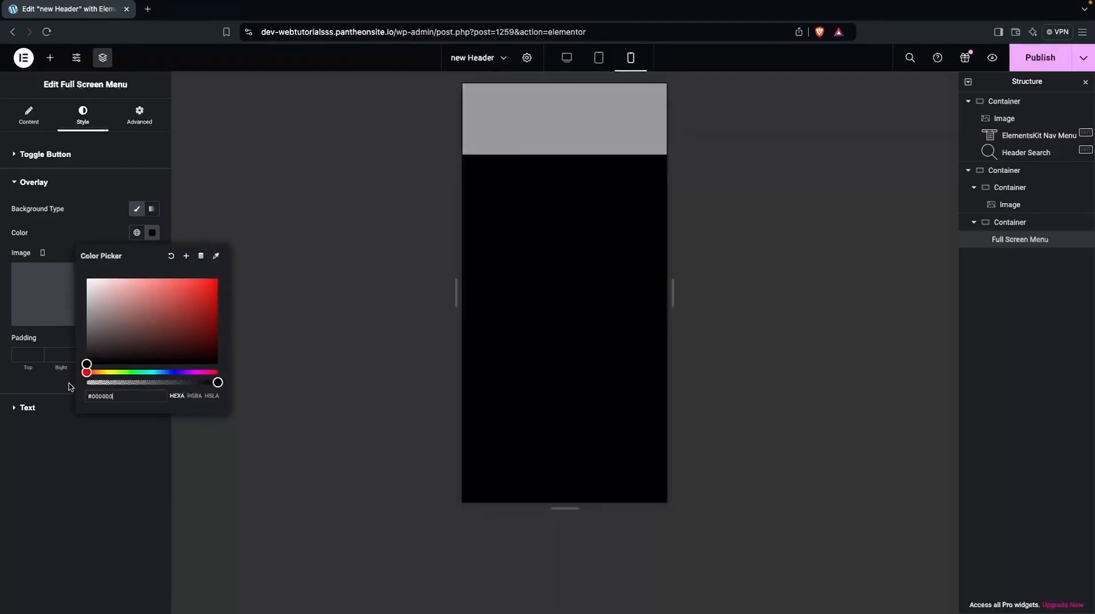
pyautogui.click(77, 218)
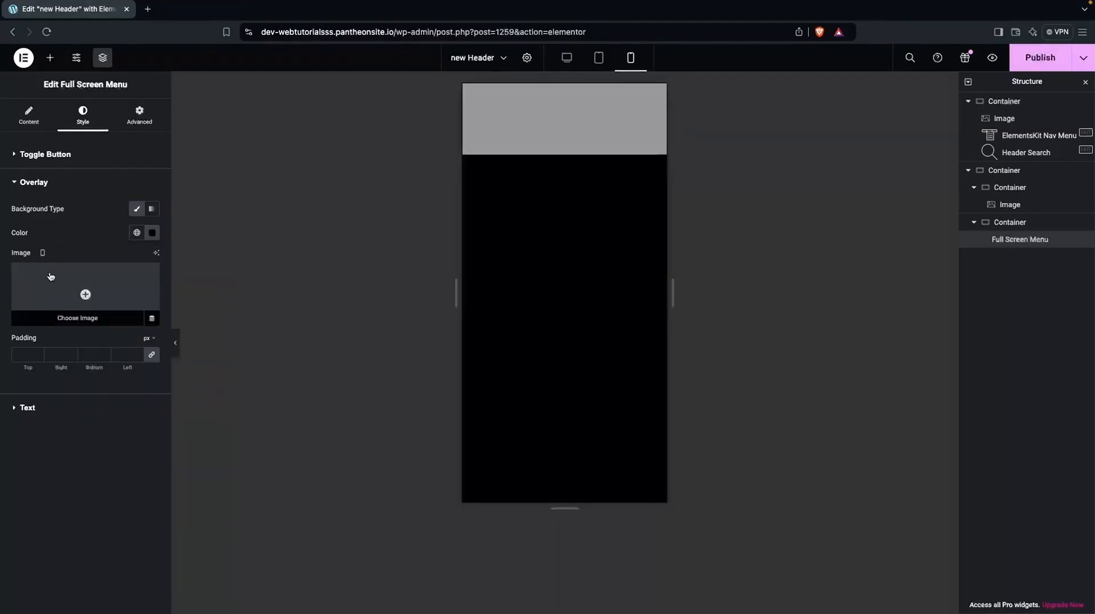
# Set the full screen menu's normal text color to white and close the menu overlay in the preview.
pyautogui.click(17, 414)
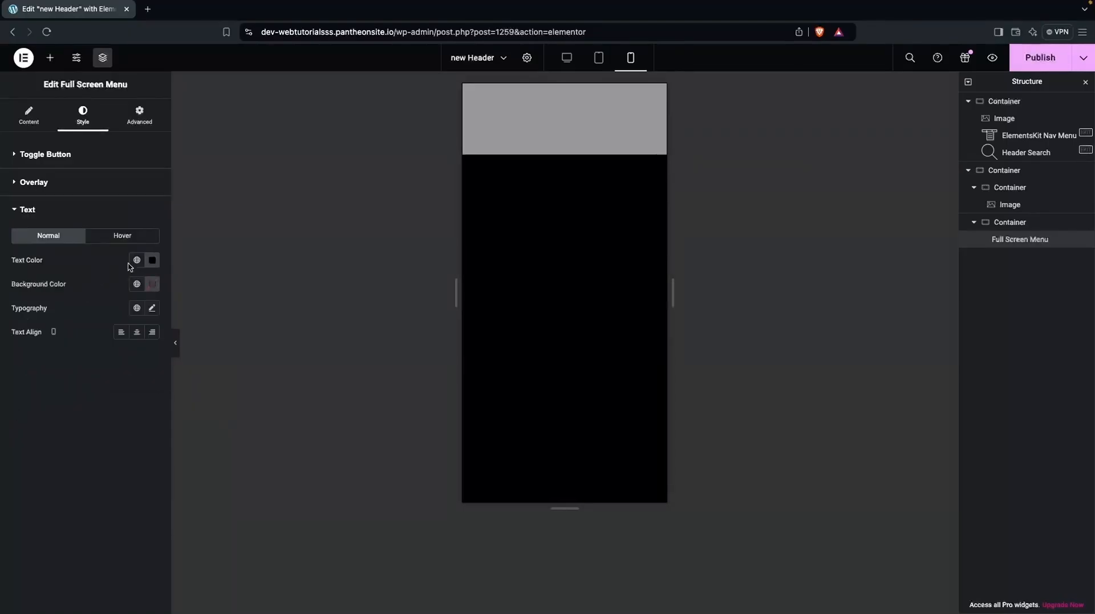
pyautogui.click(152, 260)
pyautogui.moveTo(123, 323); pyautogui.dragTo(86, 306)
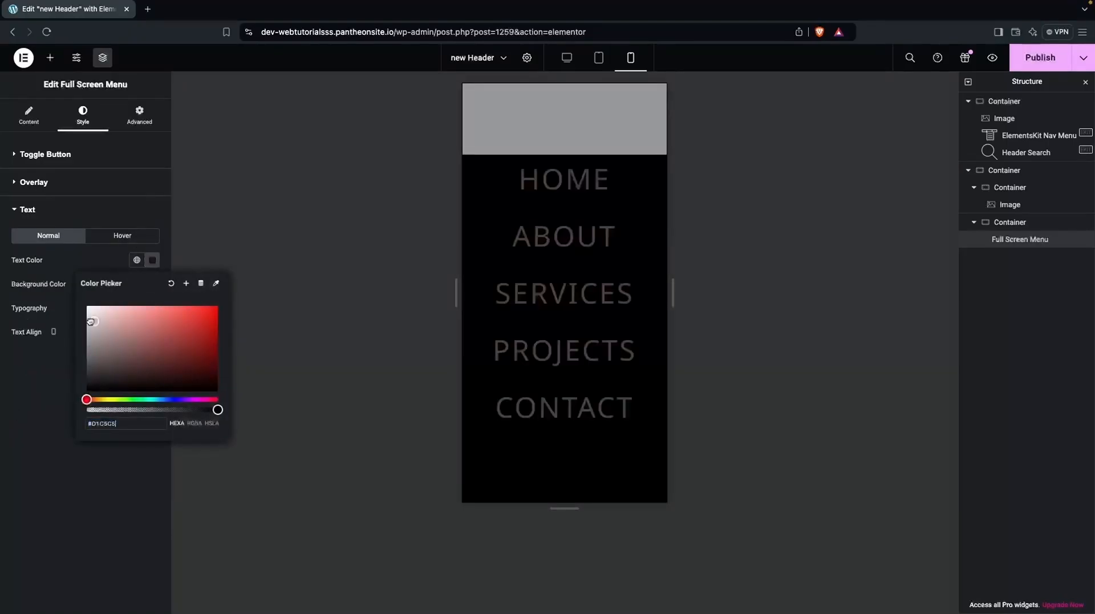
pyautogui.click(58, 266)
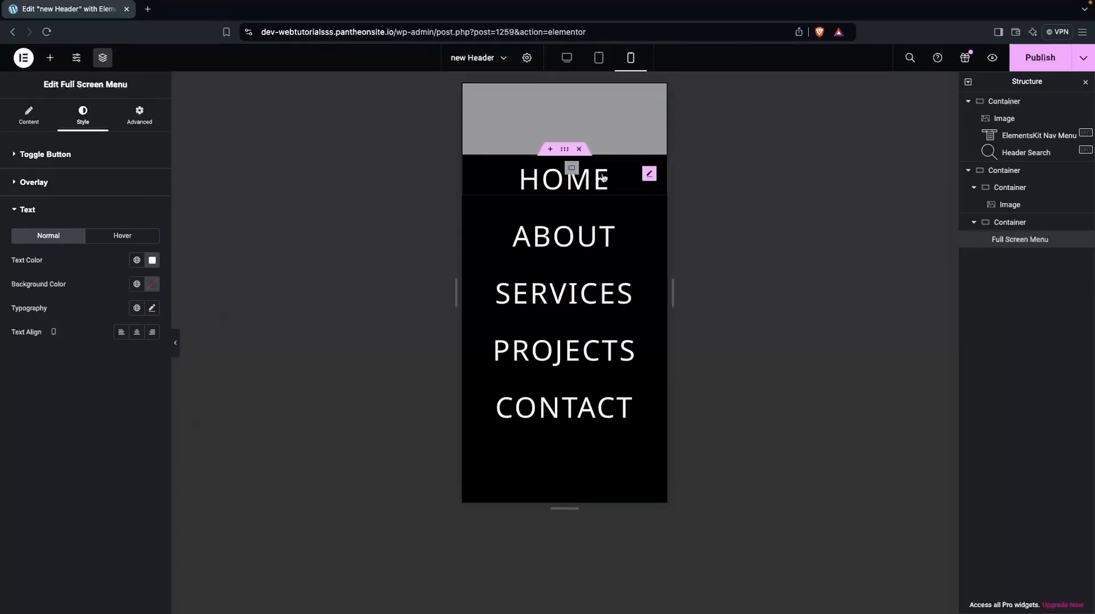
pyautogui.click(644, 185)
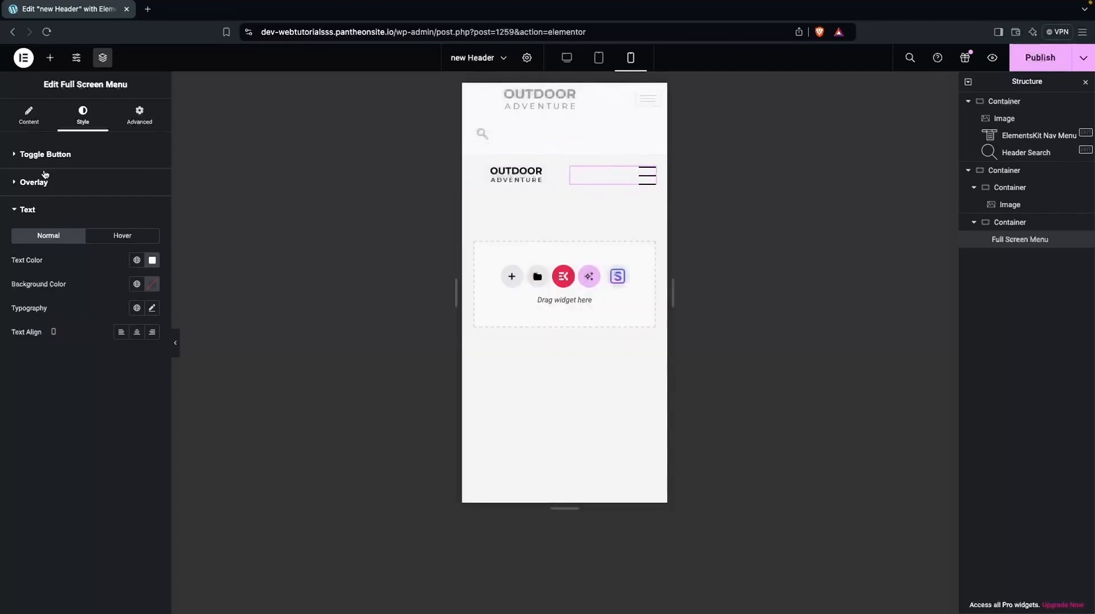
# Make the menu toggle's bars slightly thicker and reduce the space between them, trying and undoing a bar size of 20.
pyautogui.click(17, 156)
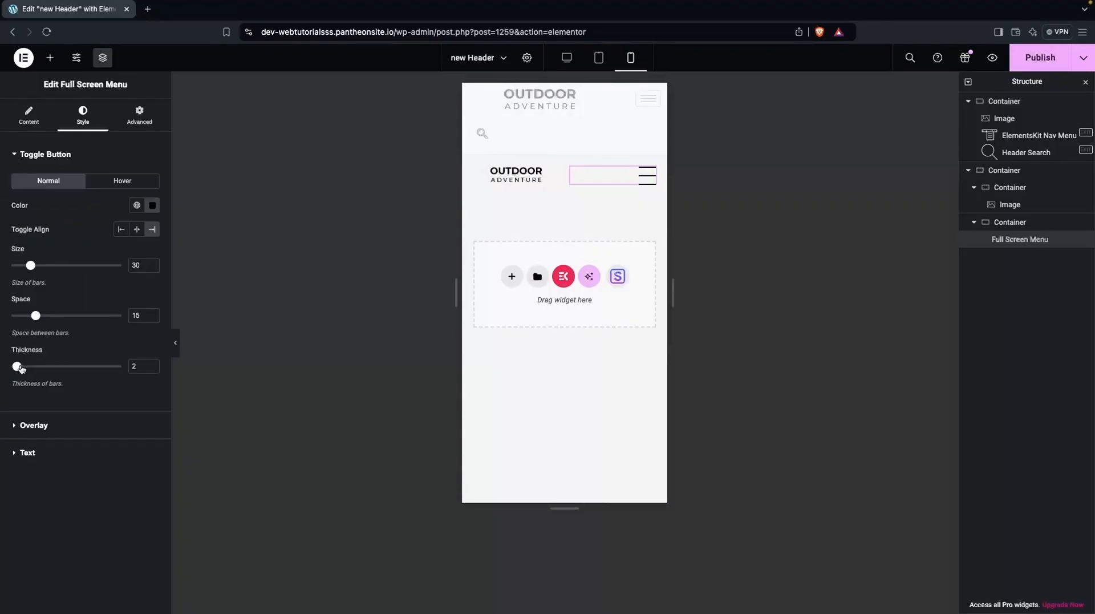
pyautogui.moveTo(17, 367); pyautogui.dragTo(38, 368)
pyautogui.moveTo(33, 268); pyautogui.dragTo(19, 269)
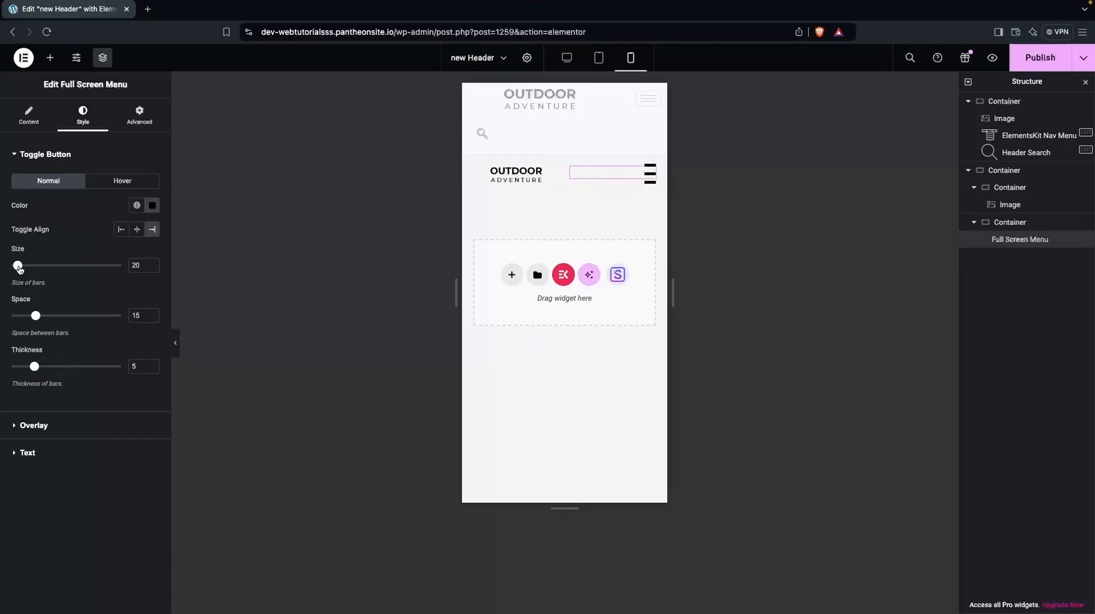
pyautogui.hotkey('ctrl', 'z')
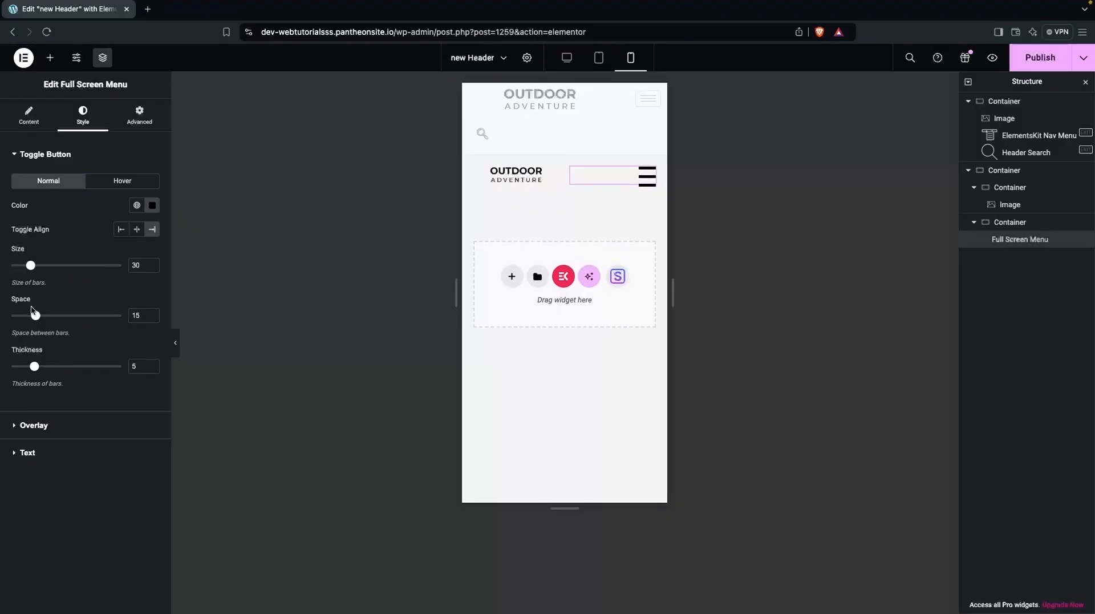
pyautogui.moveTo(34, 317); pyautogui.dragTo(19, 317)
pyautogui.moveTo(34, 368); pyautogui.dragTo(22, 371)
# Add the ElementsKit Header Search widget to the second inner container, alongside the Full Screen Menu.
pyautogui.click(53, 57)
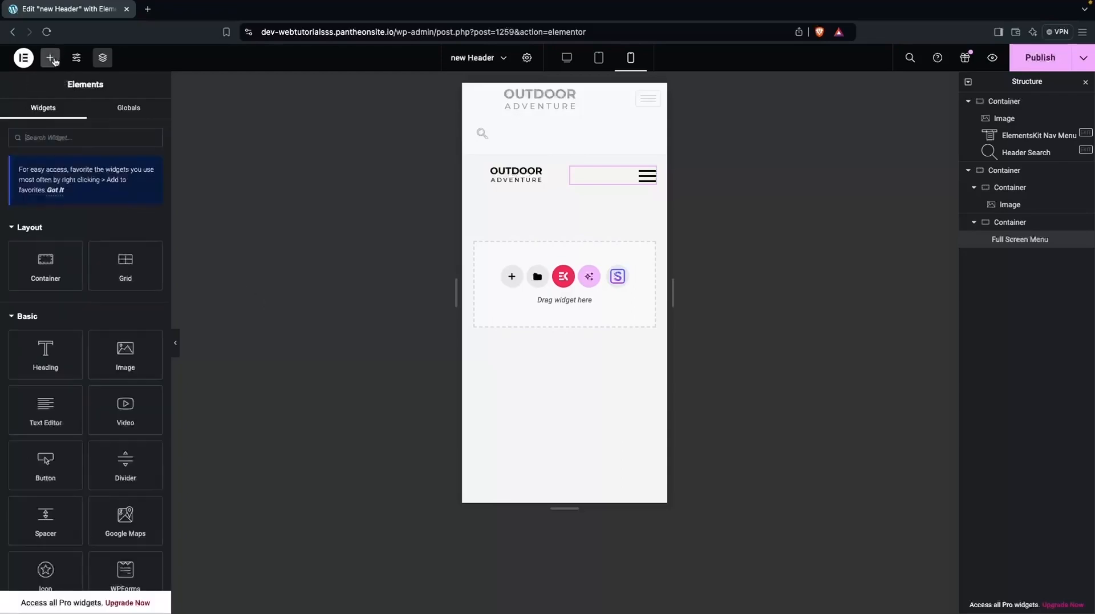
pyautogui.write('searc')
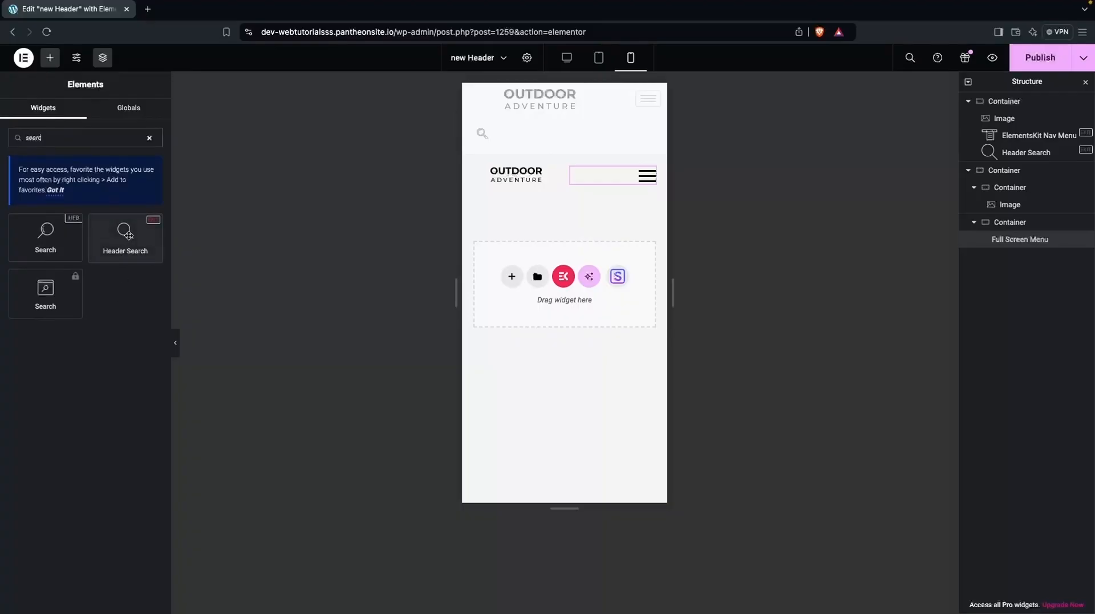
pyautogui.moveTo(124, 247); pyautogui.dragTo(603, 174)
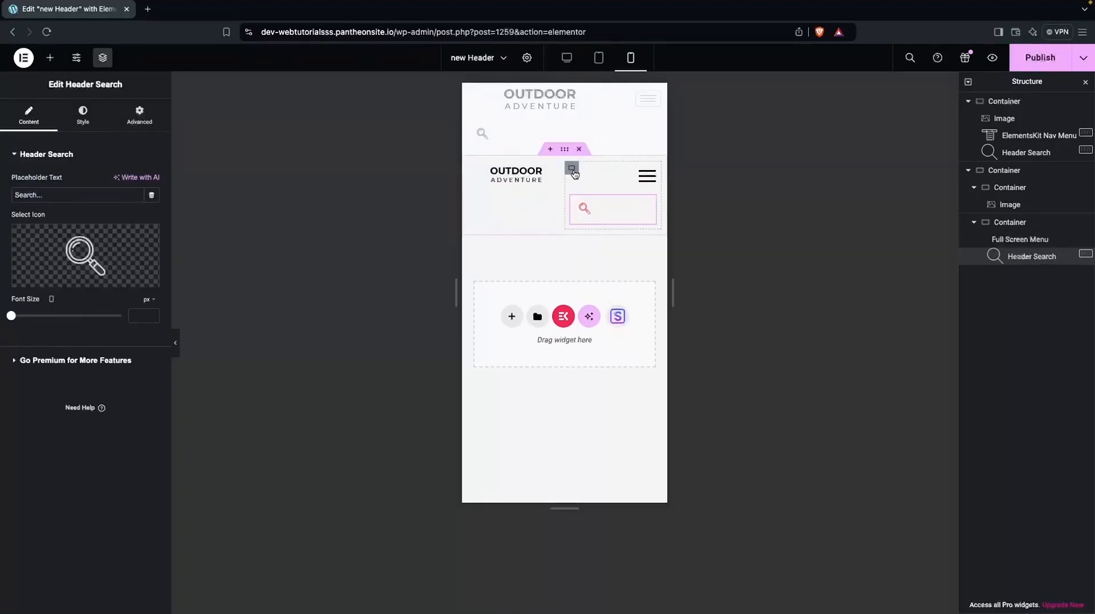
# For mobile, arrange the menu and search container as a horizontal row, align center and justify end, and justify the logo container's content to center.
pyautogui.click(572, 170)
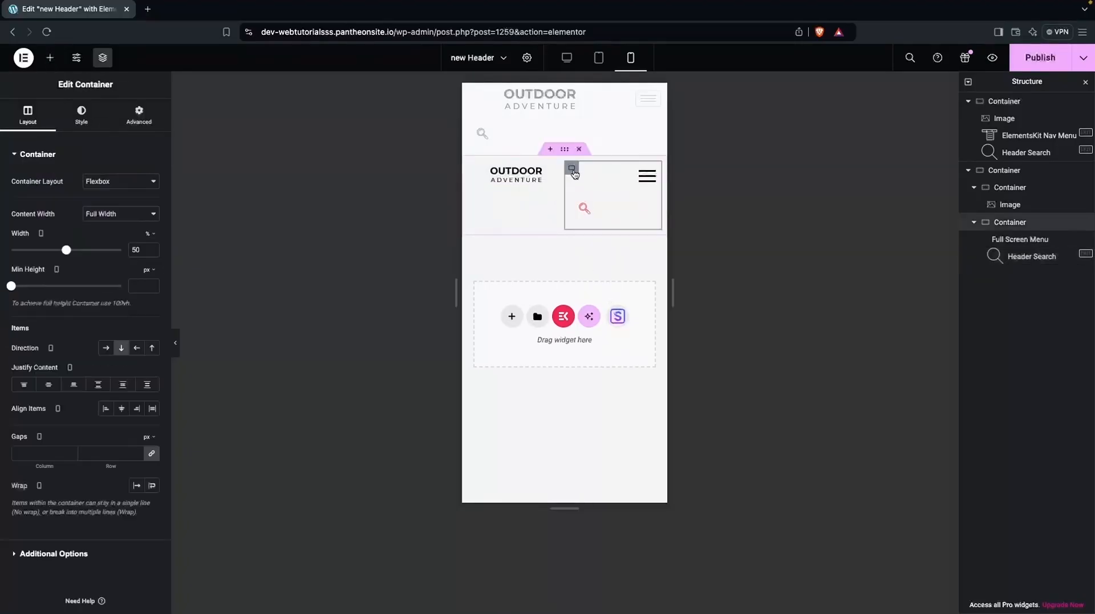
pyautogui.click(106, 349)
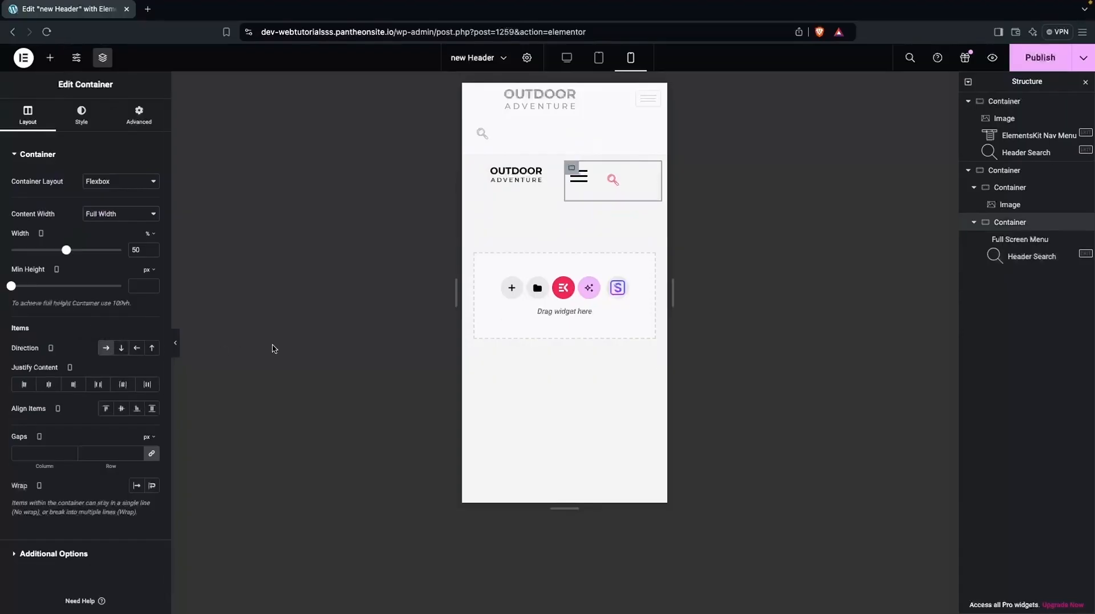
pyautogui.click(121, 409)
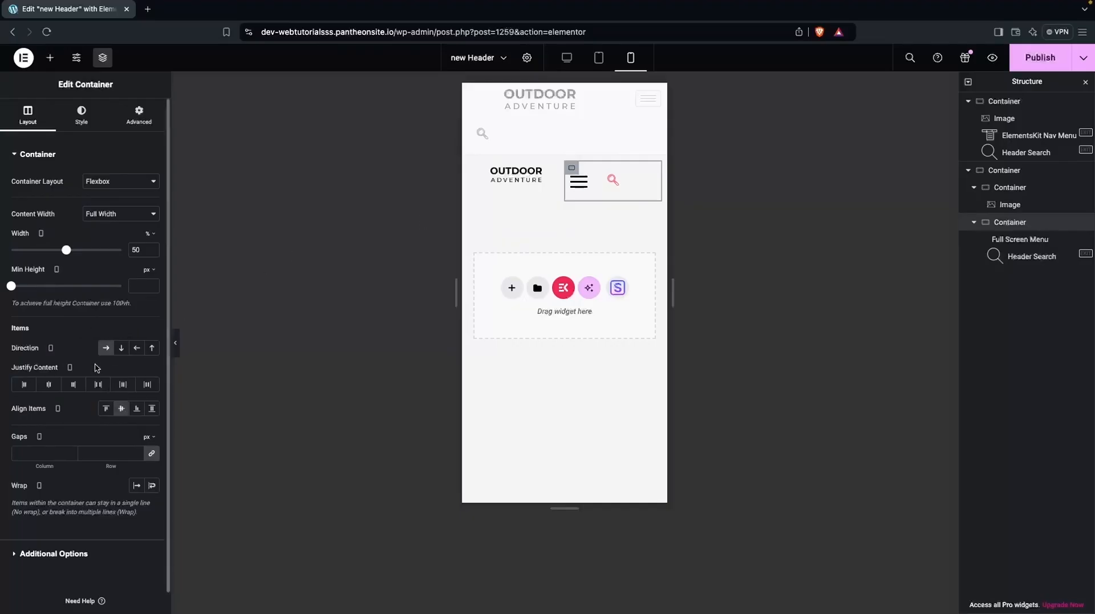
pyautogui.click(73, 385)
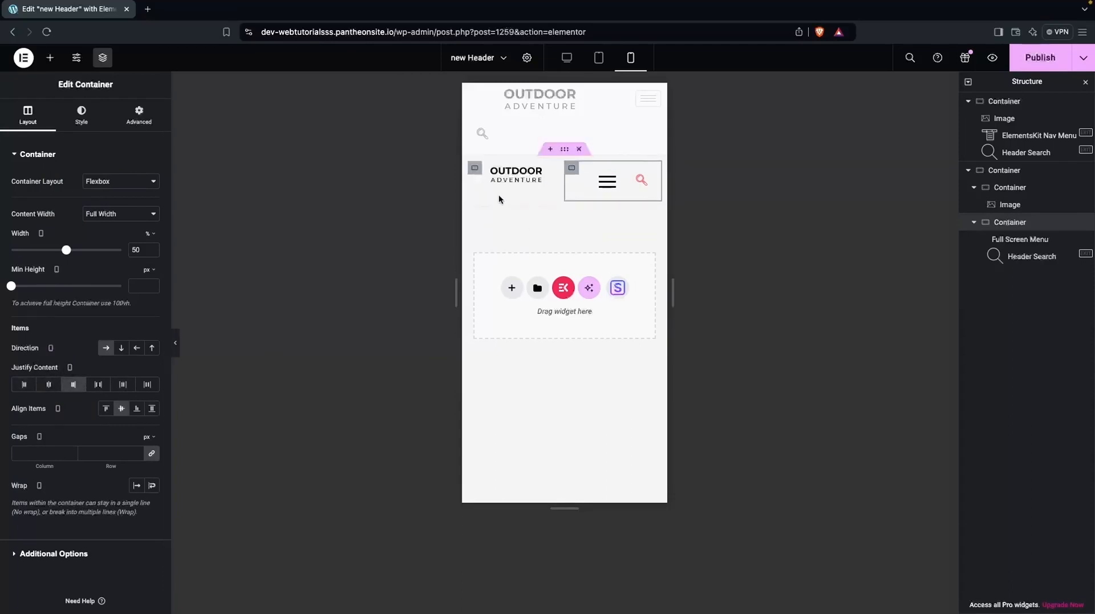
pyautogui.click(477, 175)
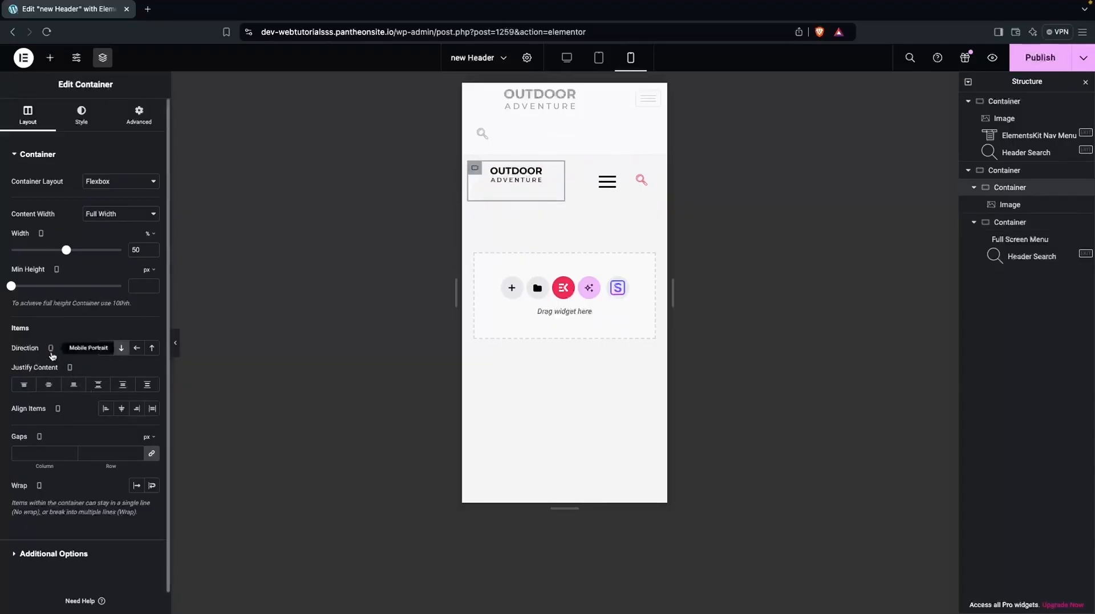
pyautogui.click(49, 384)
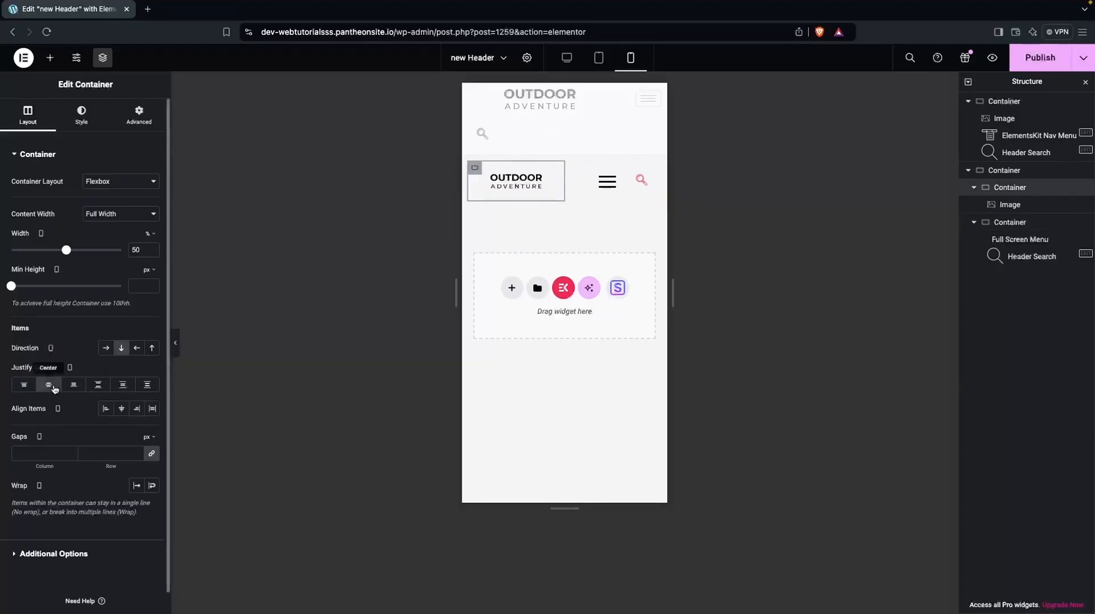
# Set the mobile Header Search icon's normal color to near-black (#111111) and close the search overlay in the preview.
pyautogui.click(642, 180)
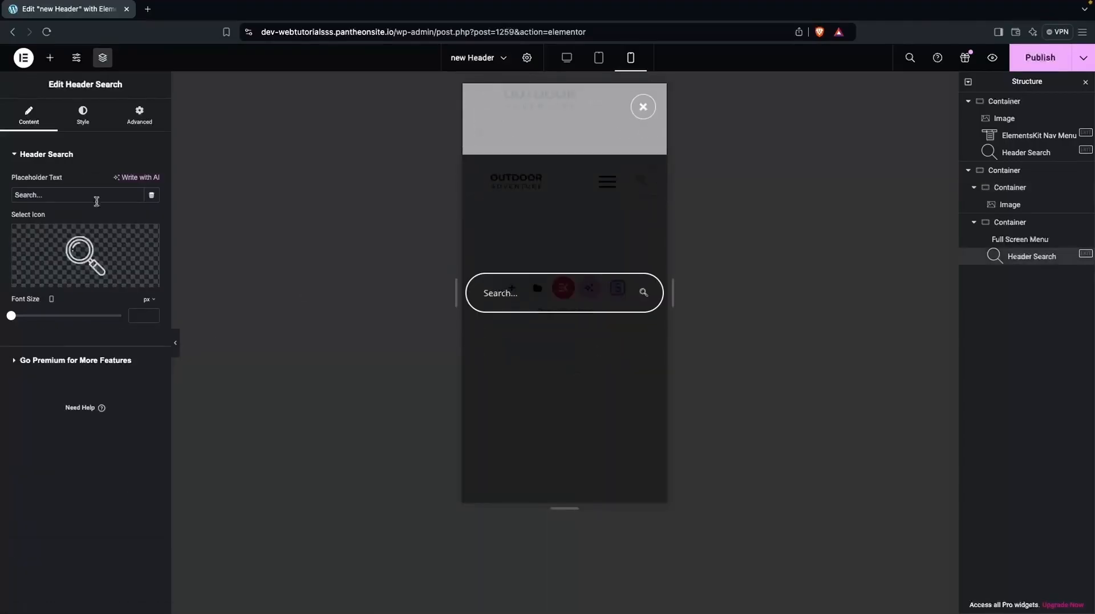
pyautogui.click(80, 117)
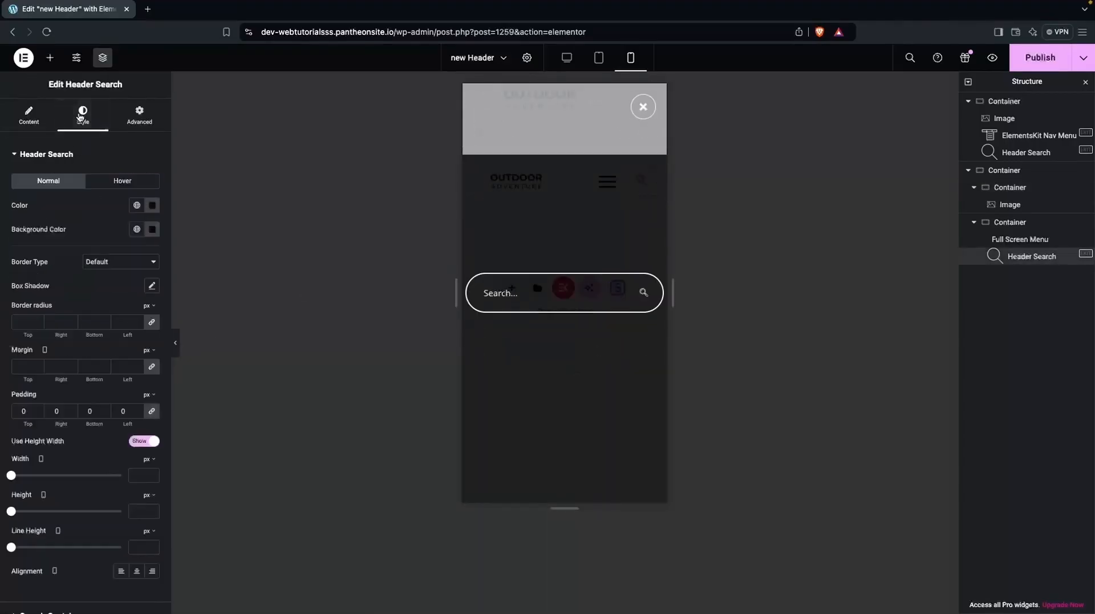
pyautogui.click(146, 210)
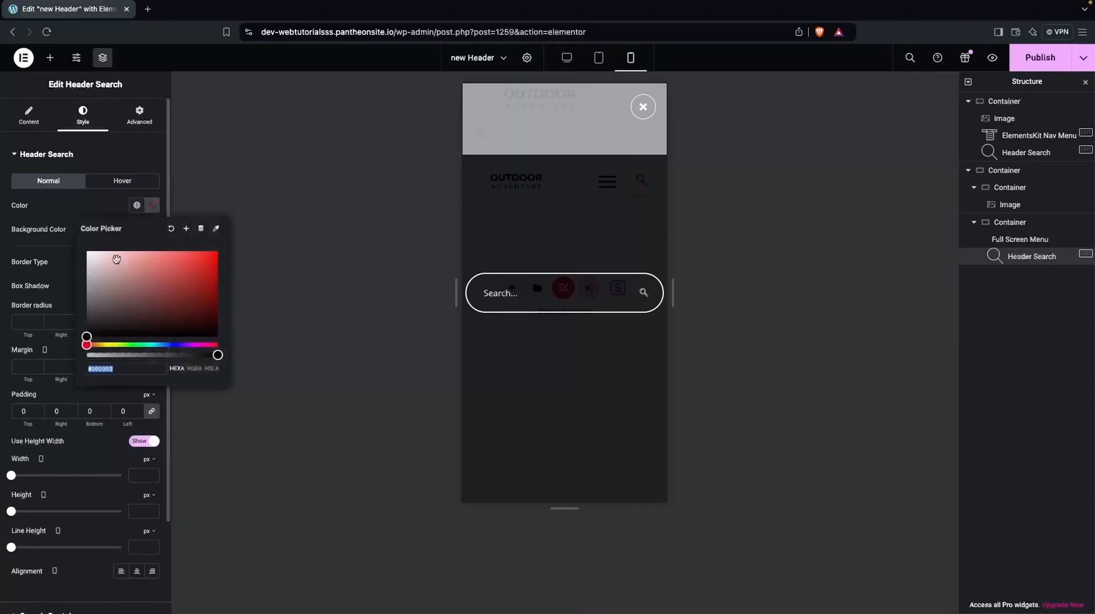
pyautogui.moveTo(103, 272); pyautogui.dragTo(77, 334)
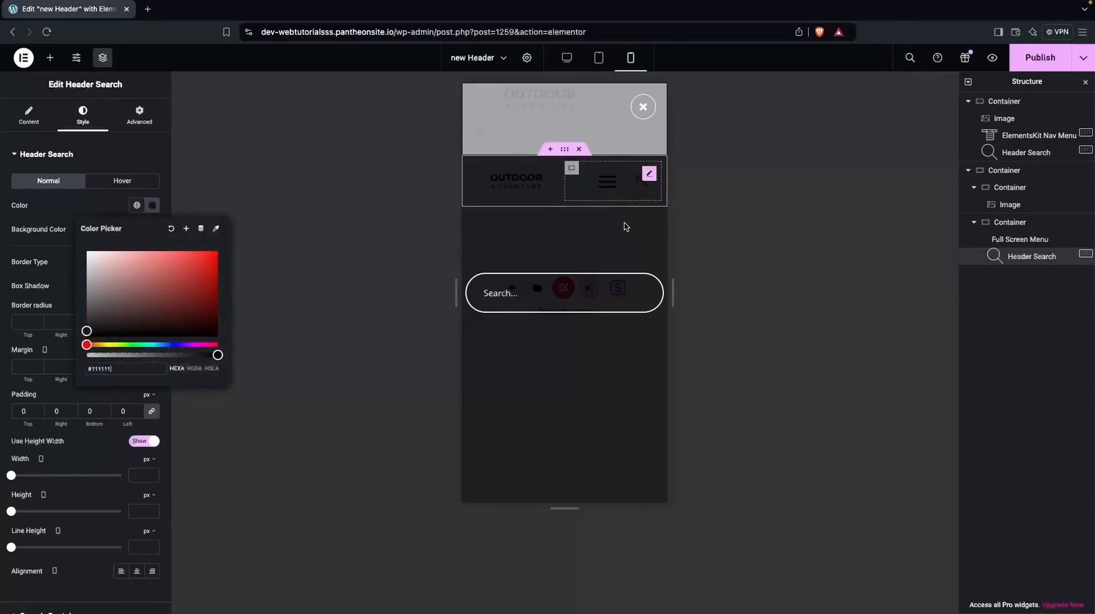
pyautogui.click(625, 227)
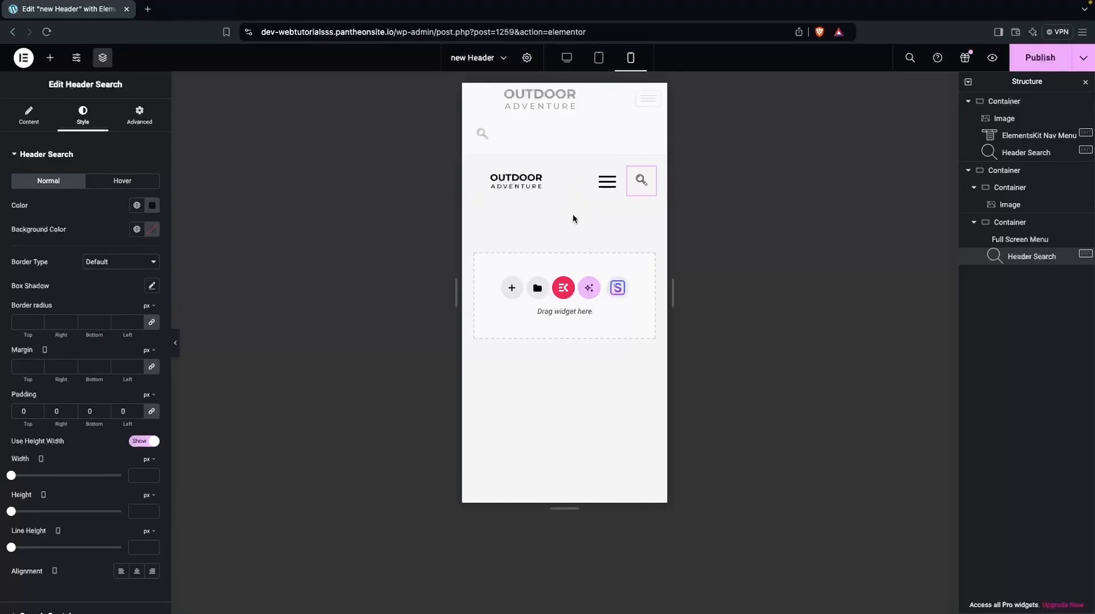
# In the tablet preview, arrange the menu and search container as a horizontal row with items aligned center and justified to the end.
pyautogui.click(598, 59)
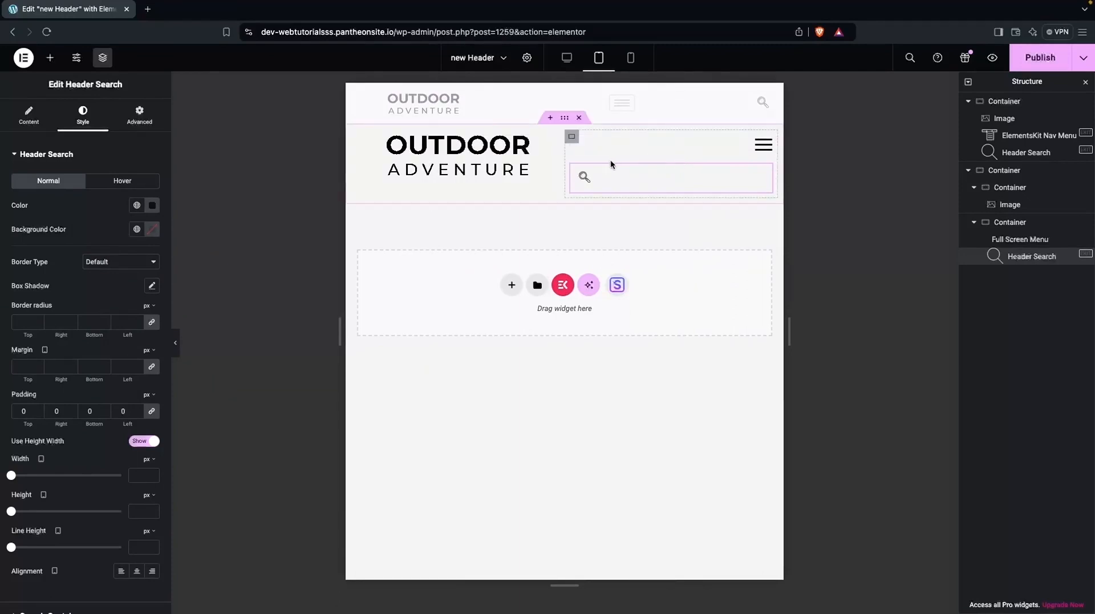
pyautogui.click(571, 139)
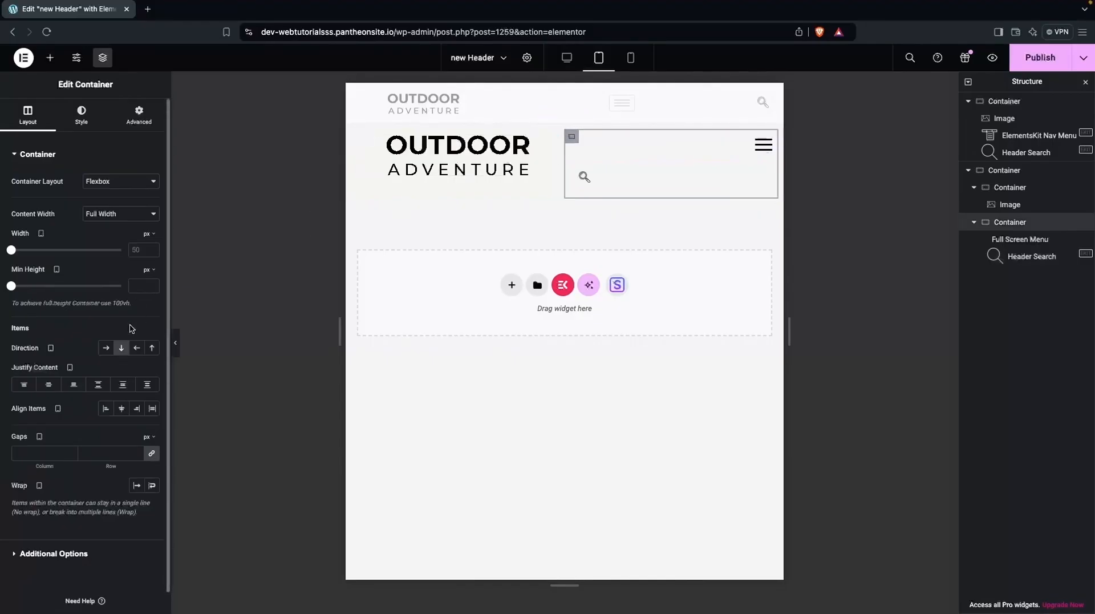
pyautogui.click(106, 348)
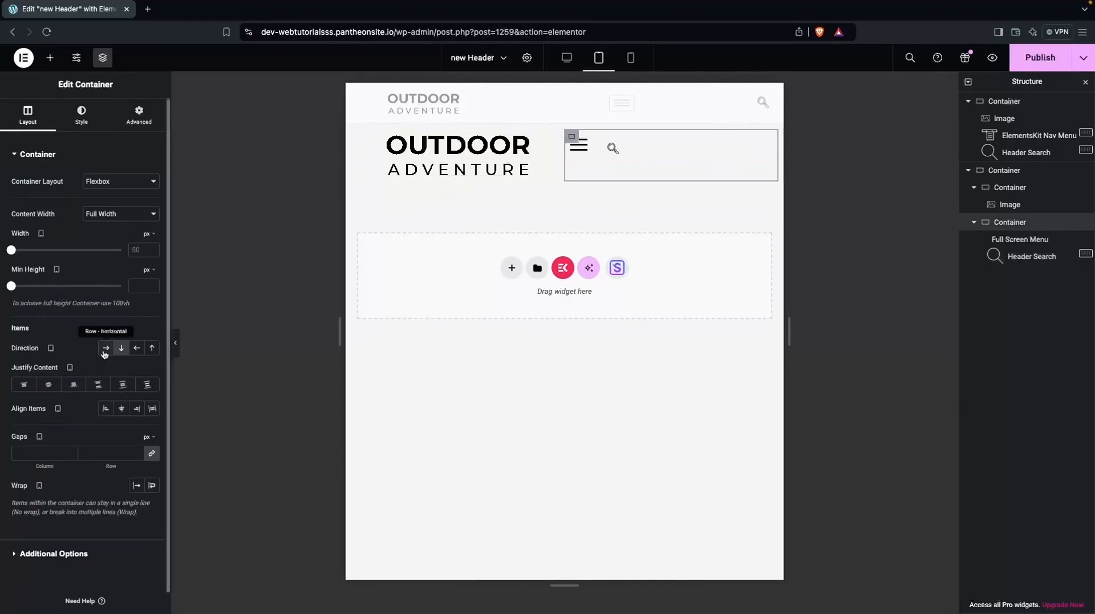
pyautogui.click(121, 410)
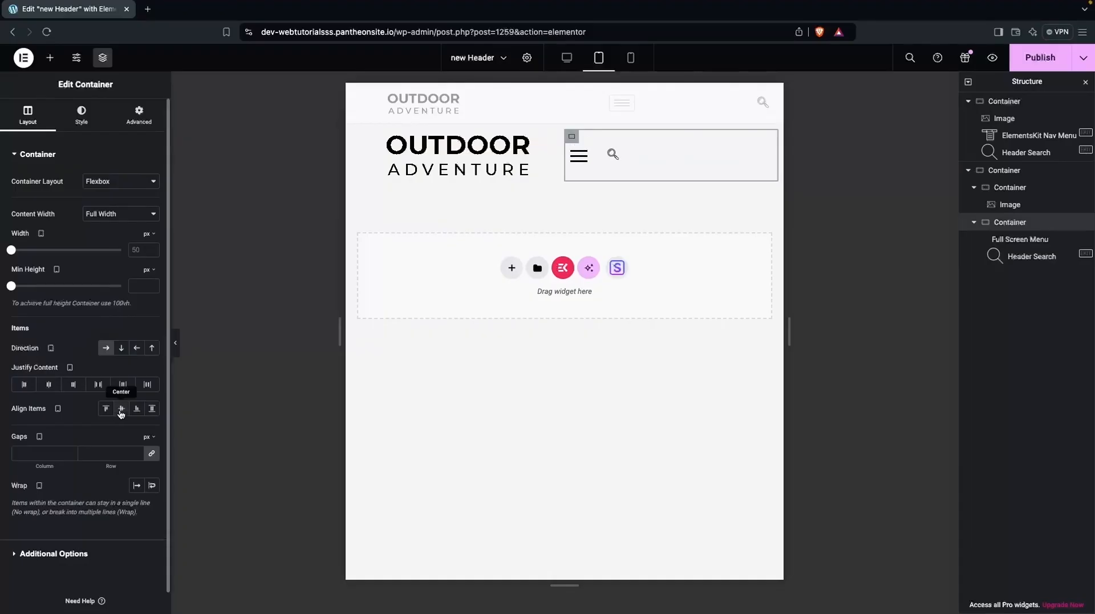
pyautogui.click(73, 386)
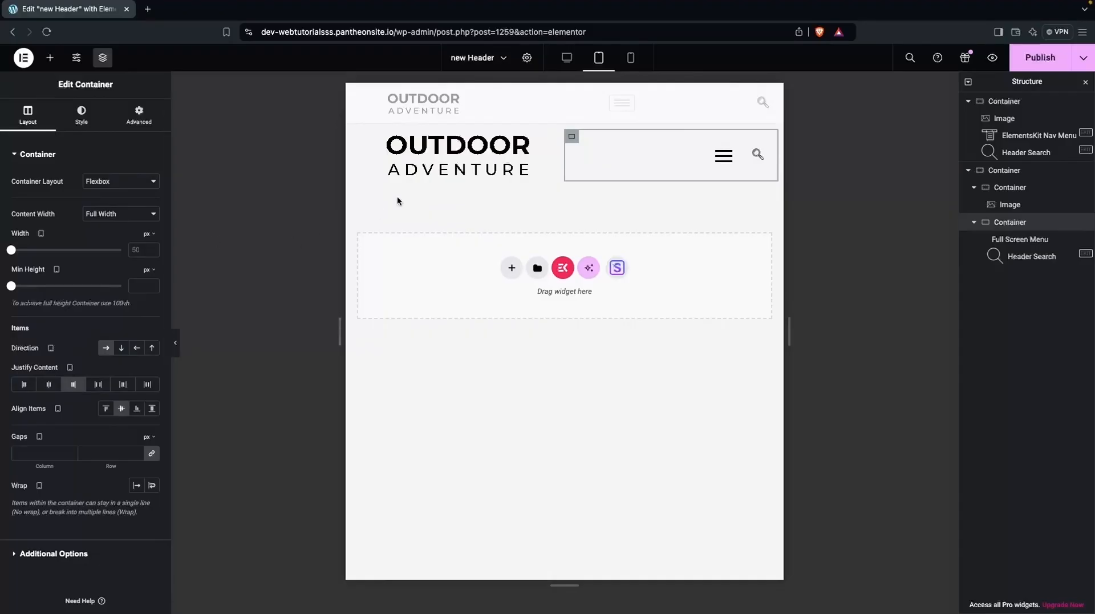
# Set the logo image's tablet width to 40% and justify its container's content to center.
pyautogui.click(419, 162)
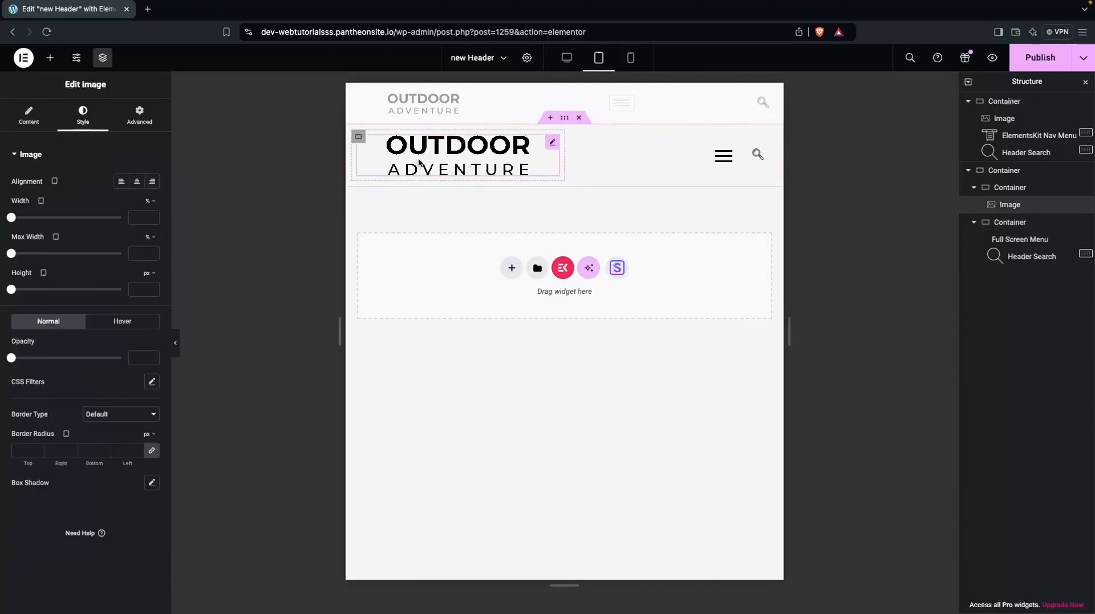
pyautogui.moveTo(10, 217); pyautogui.dragTo(55, 217)
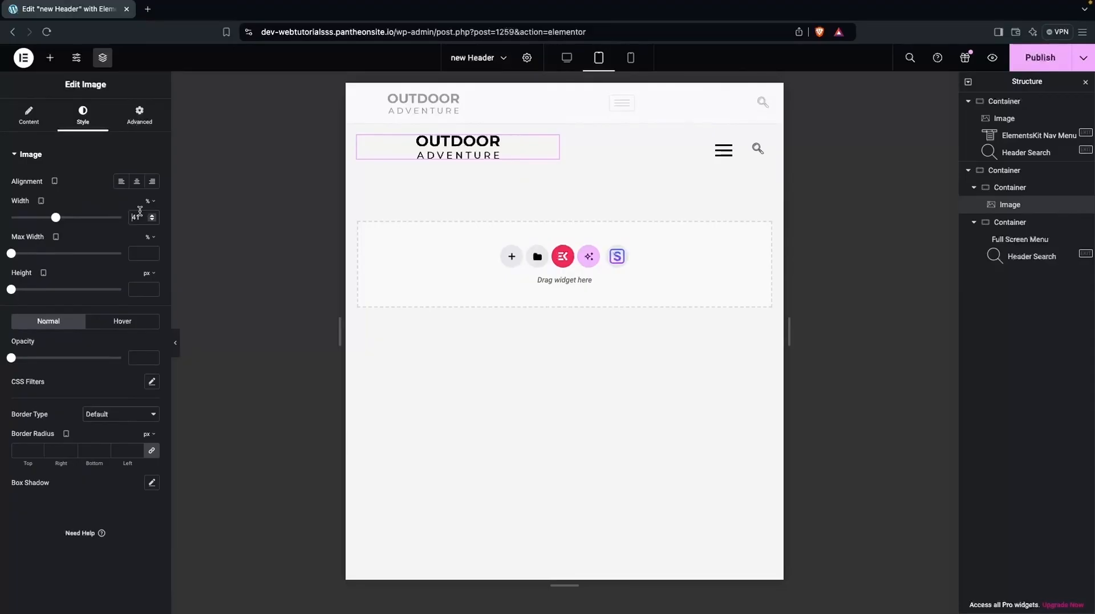
pyautogui.press('BackSpace')
pyautogui.write('0')
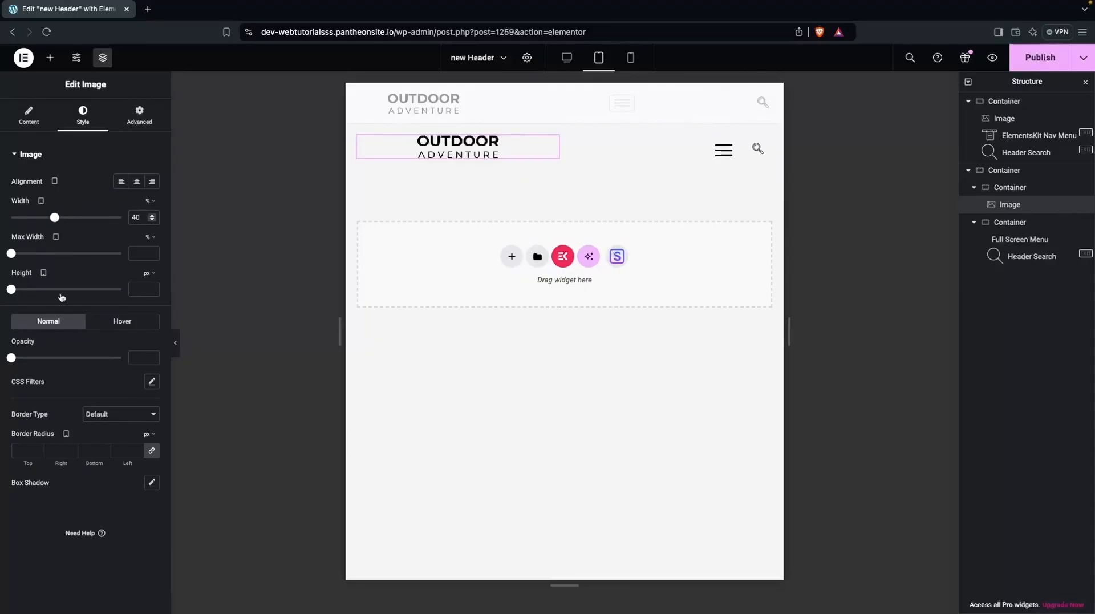
pyautogui.click(358, 137)
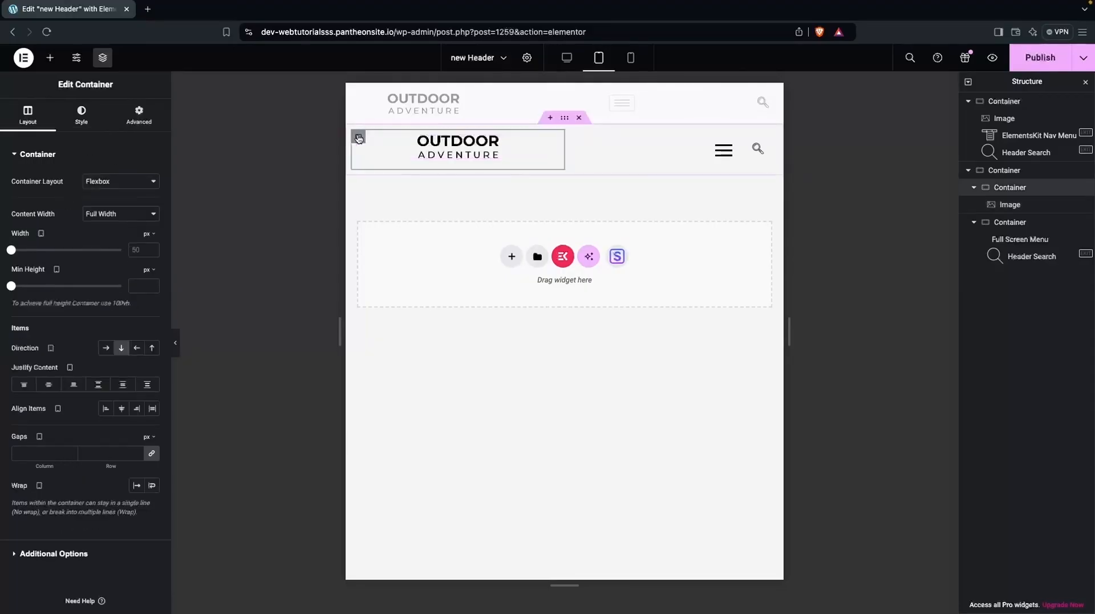
pyautogui.click(53, 387)
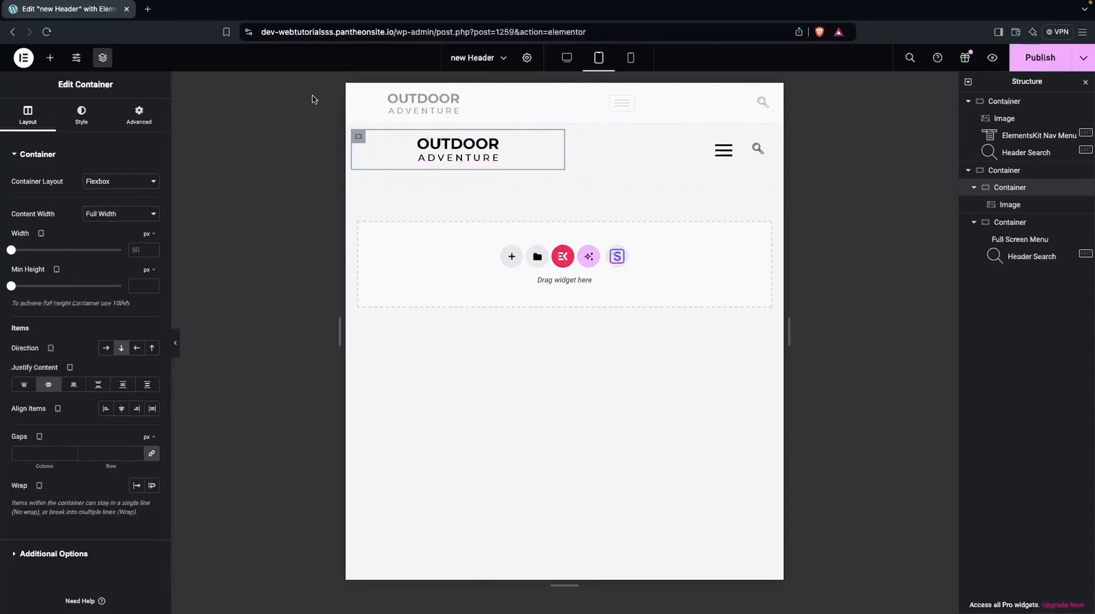
# Align the tablet logo image to the left and give it 20 px of left padding only.
pyautogui.click(544, 150)
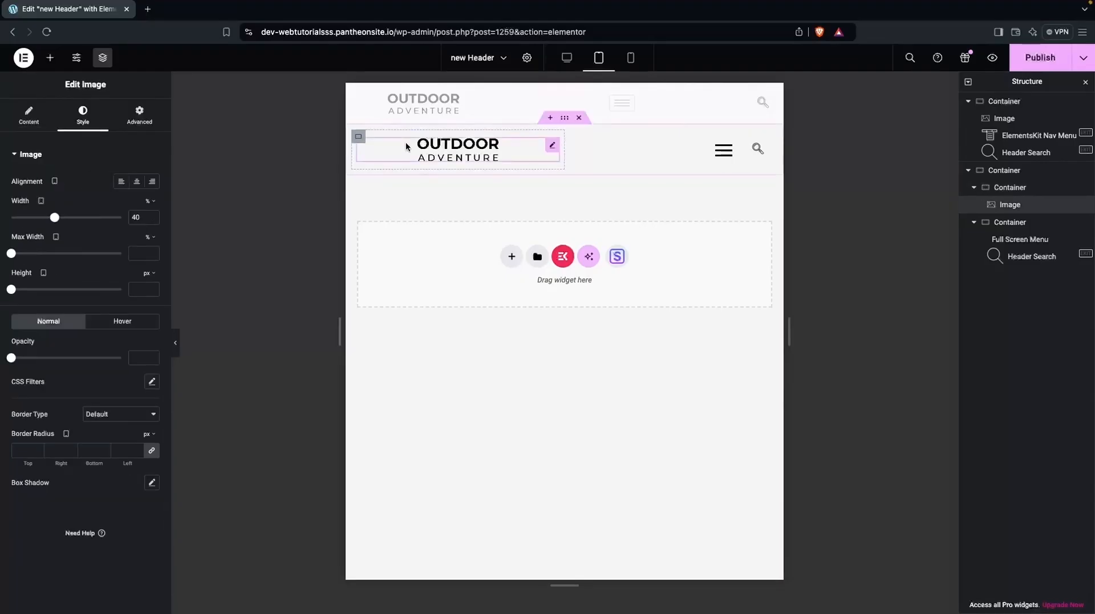
pyautogui.click(120, 181)
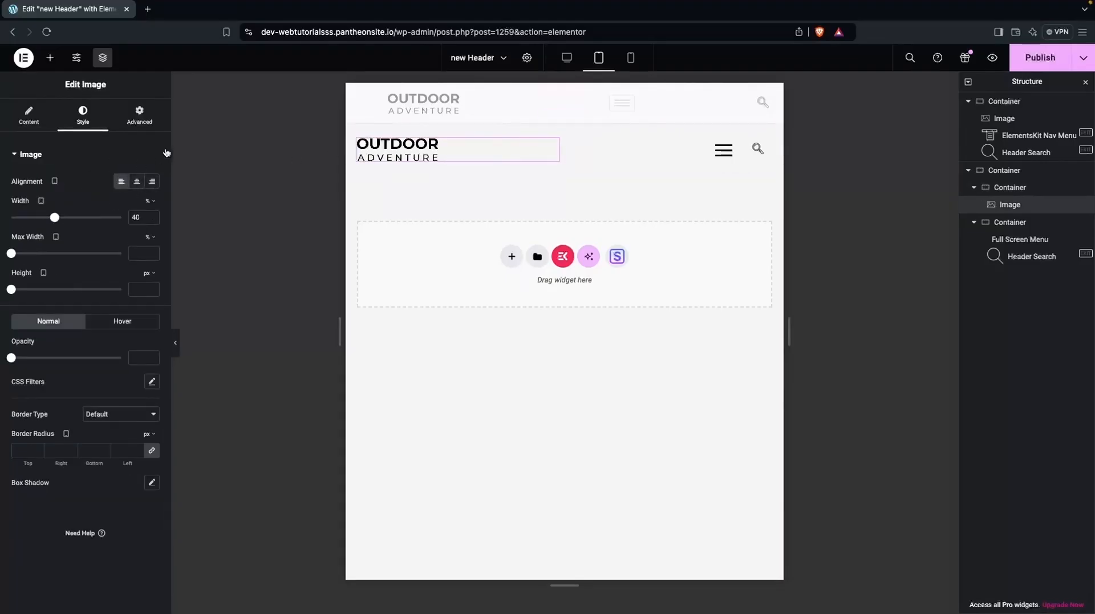
pyautogui.click(140, 113)
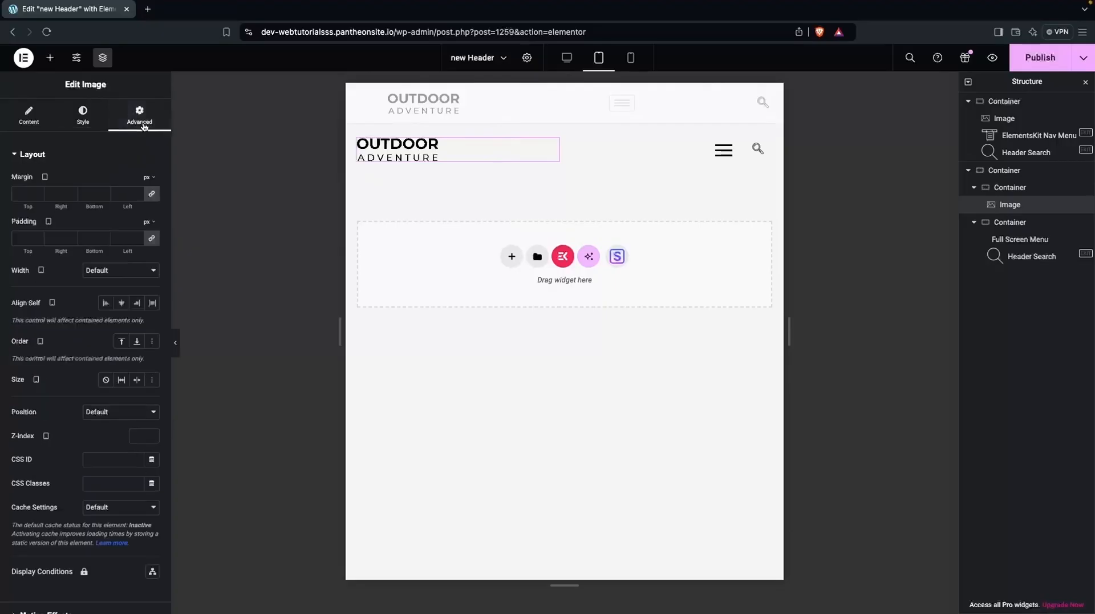
pyautogui.click(154, 240)
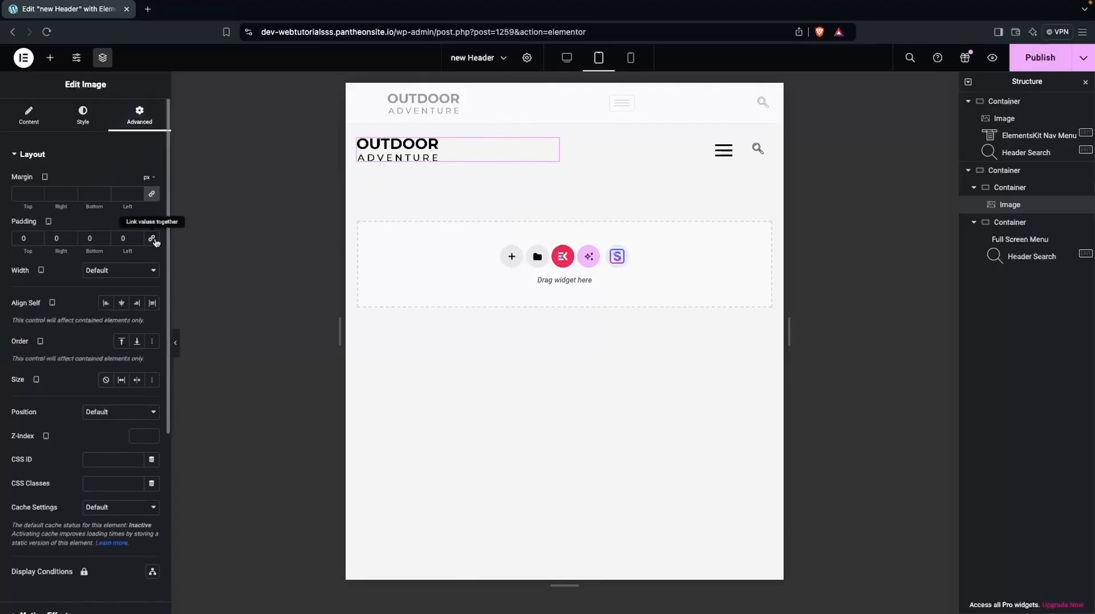
pyautogui.click(121, 236)
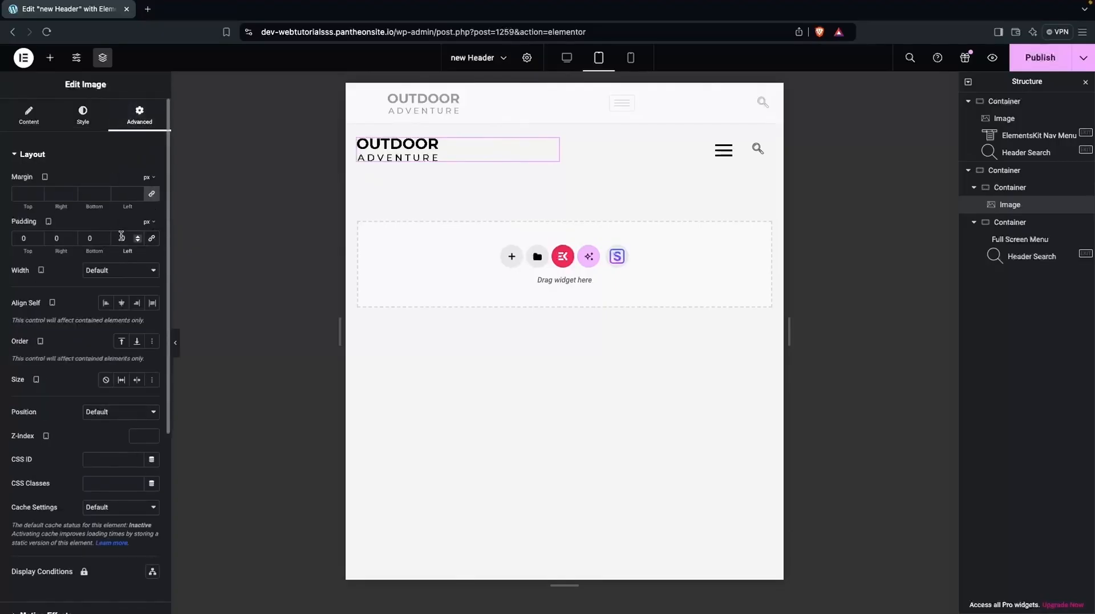
pyautogui.write('20')
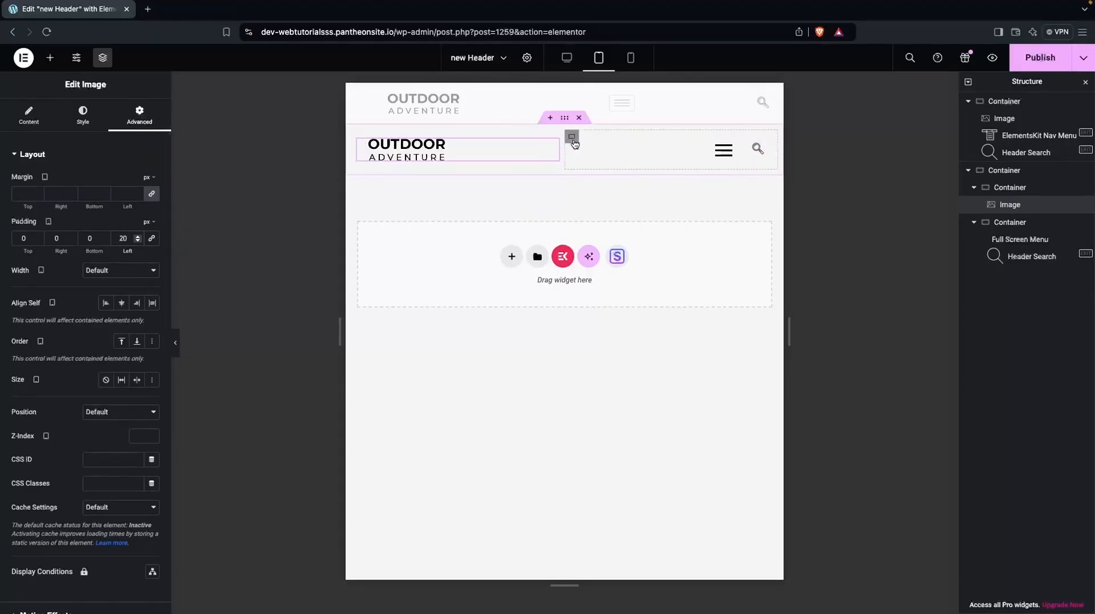
# Give the menu and search container 20 px of right padding for tablet, with the other sides at 0.
pyautogui.click(572, 138)
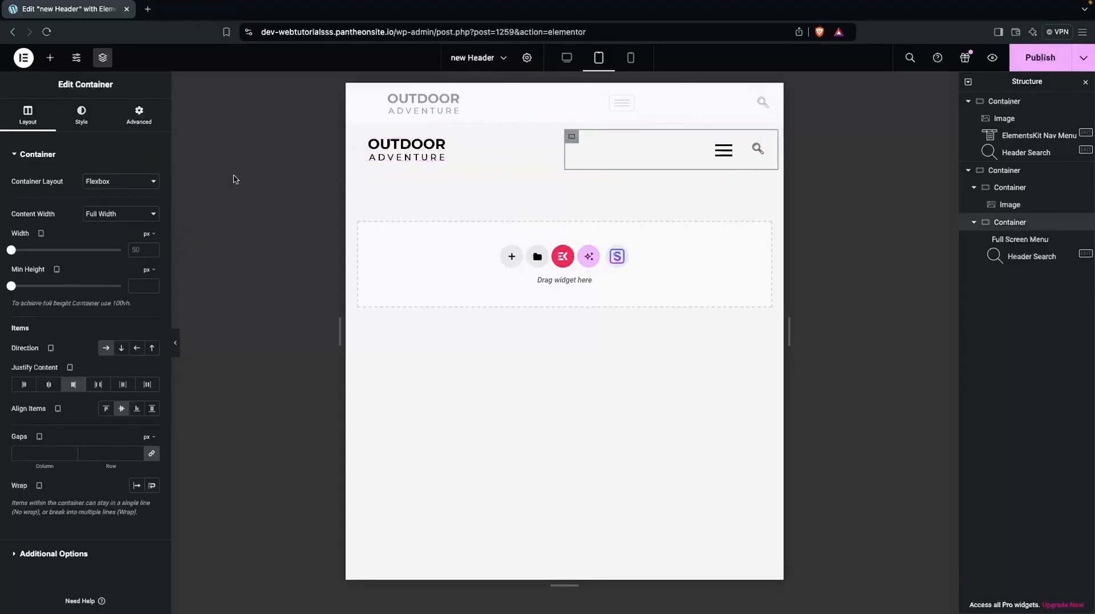
pyautogui.click(140, 117)
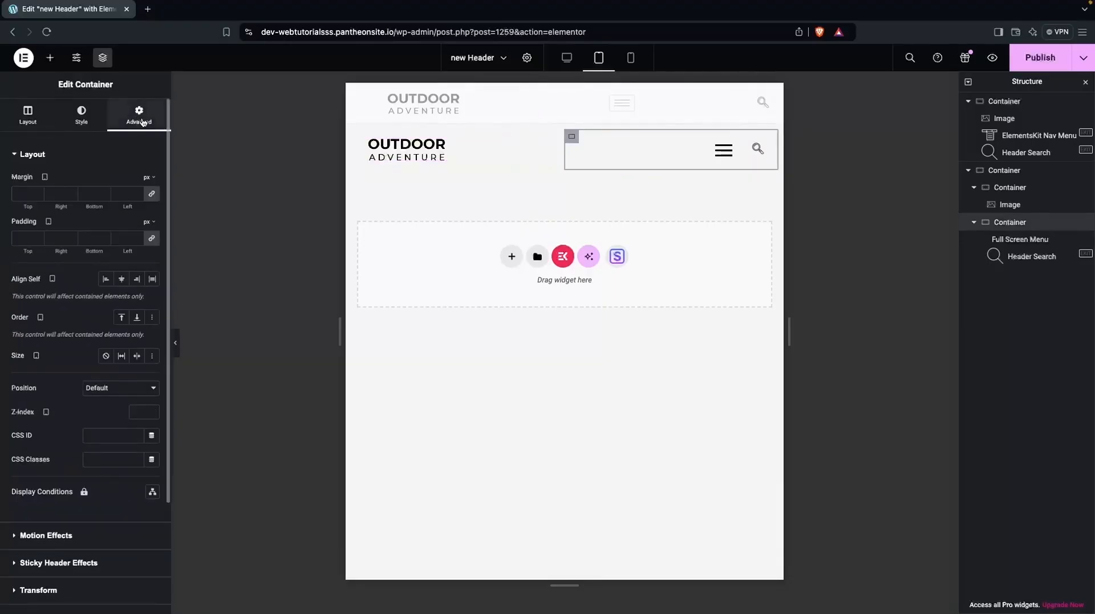
pyautogui.click(154, 239)
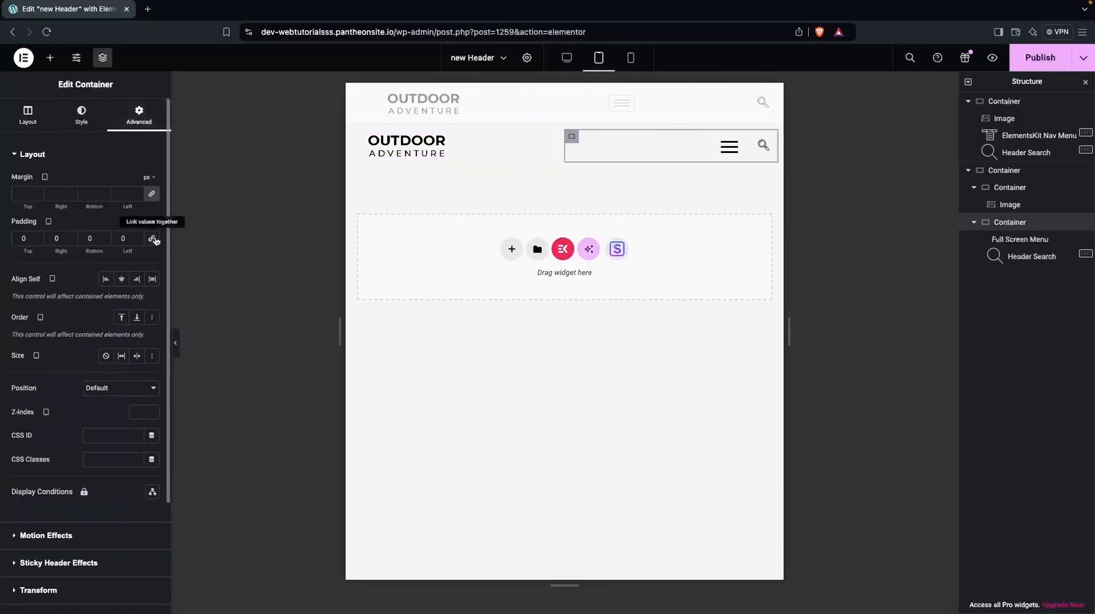
pyautogui.doubleClick(56, 237)
pyautogui.write('20')
# Set the logo image's width to 70% for mobile portrait, then return to the tablet preview.
pyautogui.click(632, 58)
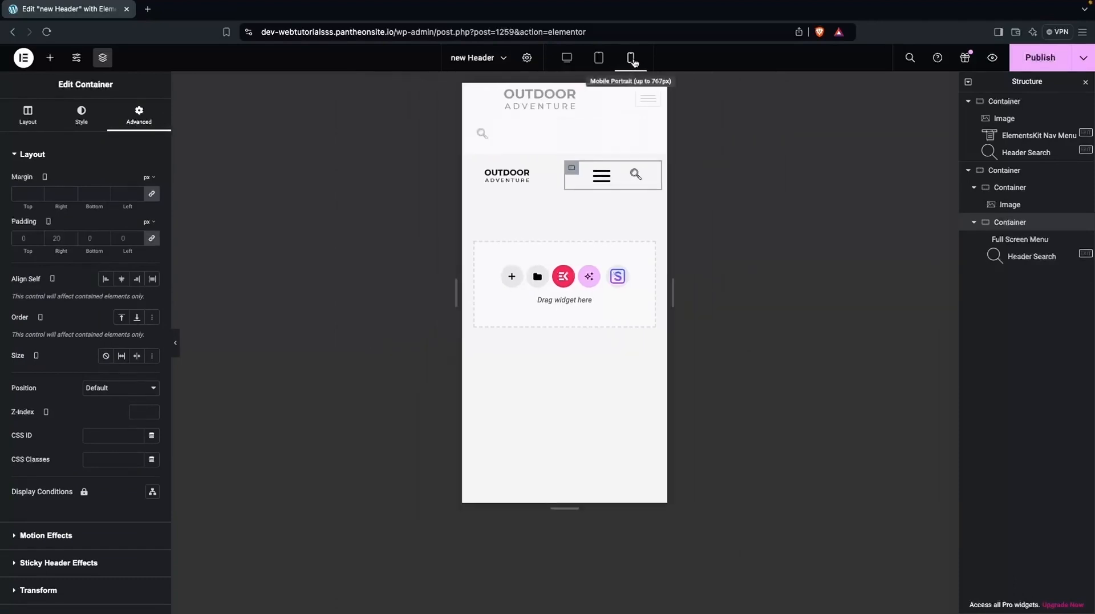
pyautogui.click(1009, 205)
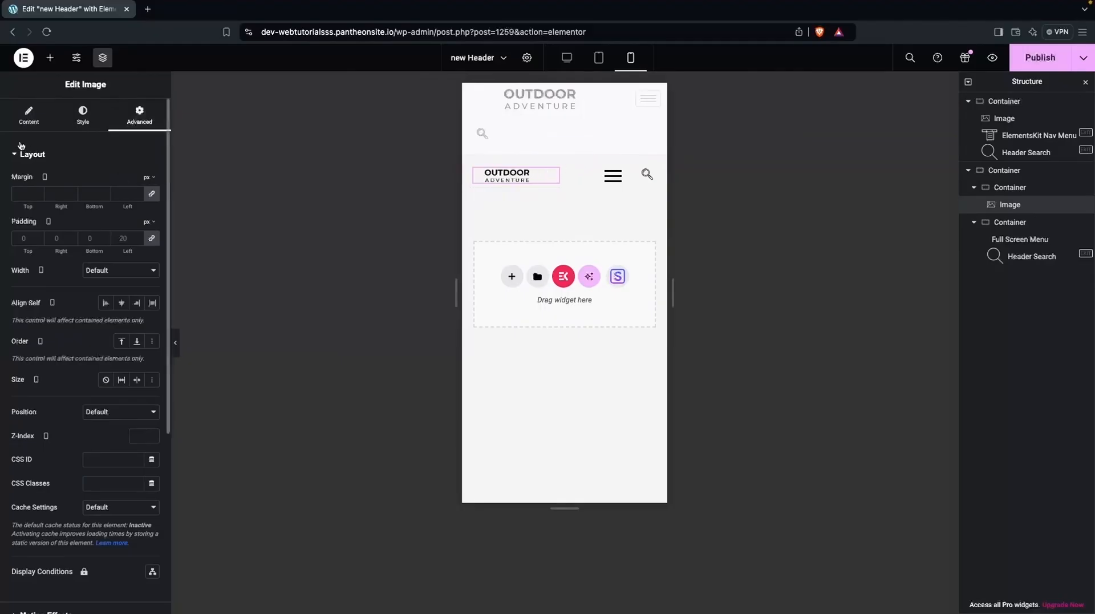
pyautogui.click(85, 124)
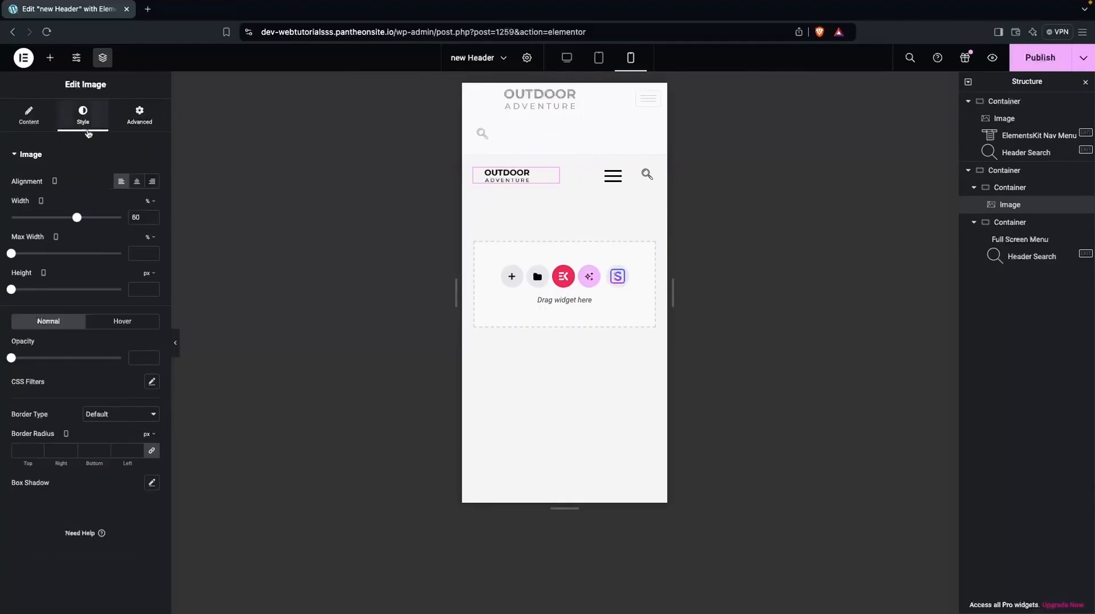
pyautogui.moveTo(81, 217); pyautogui.dragTo(89, 220)
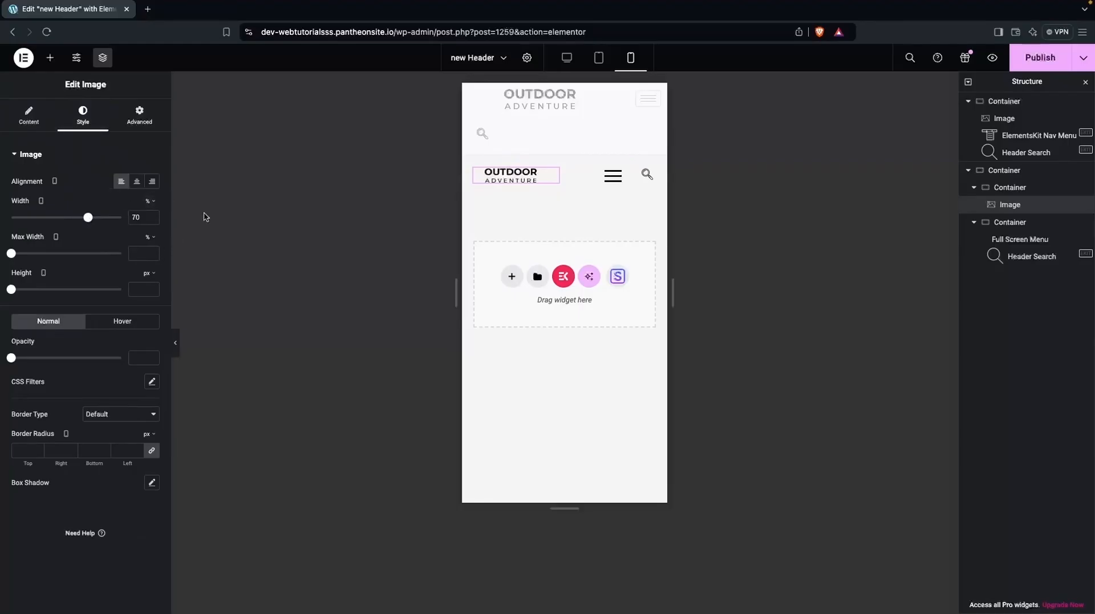
pyautogui.click(601, 65)
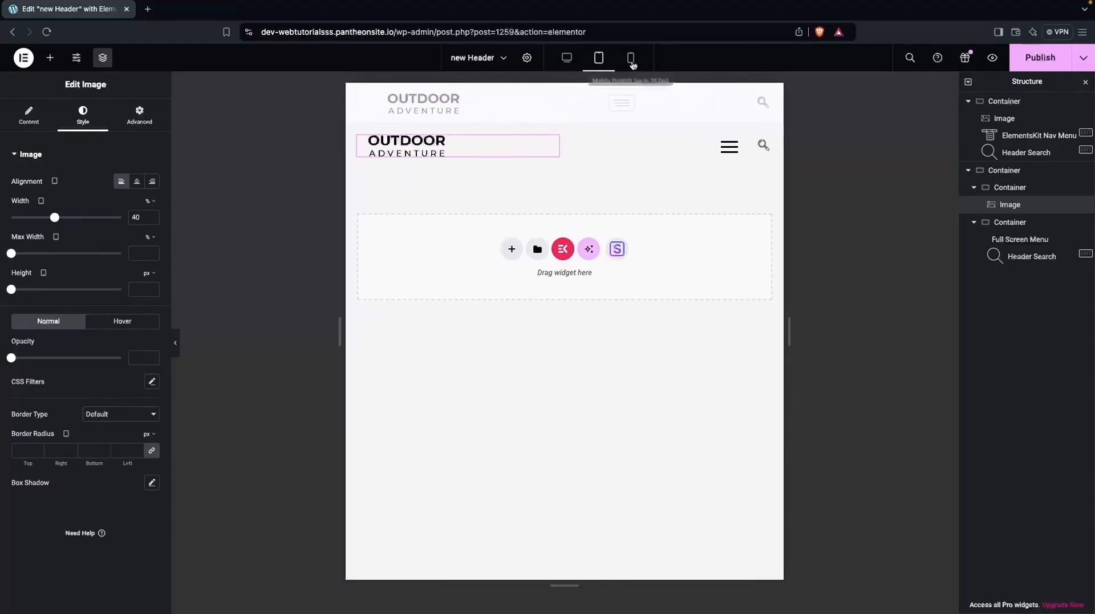
# Publish the header after checking its mobile portrait preview, and exit to WordPress to open the live site in a new tab.
pyautogui.click(630, 64)
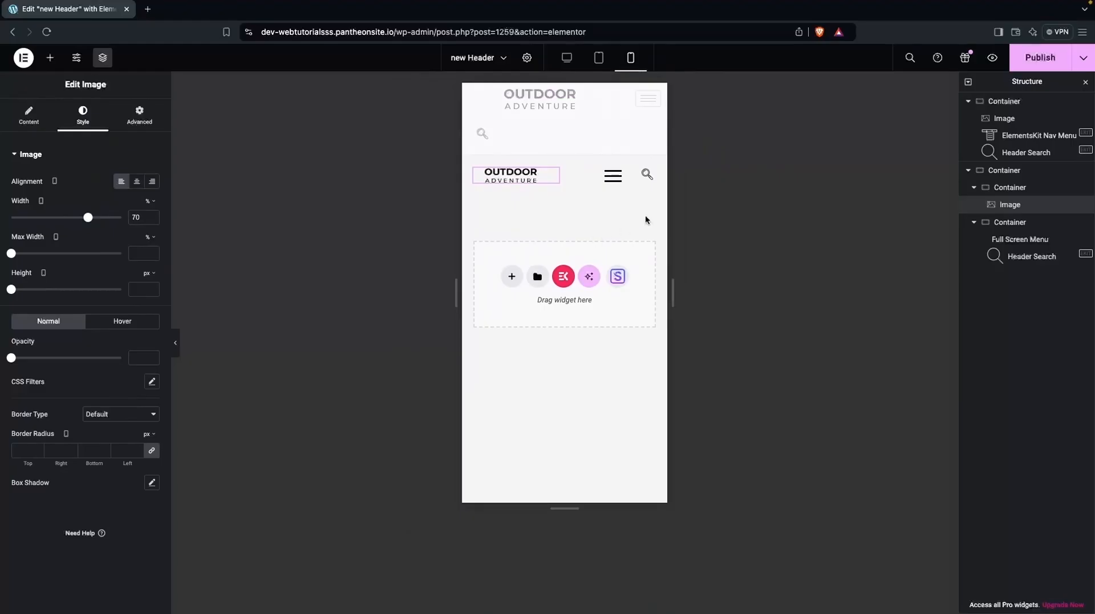
pyautogui.click(1041, 57)
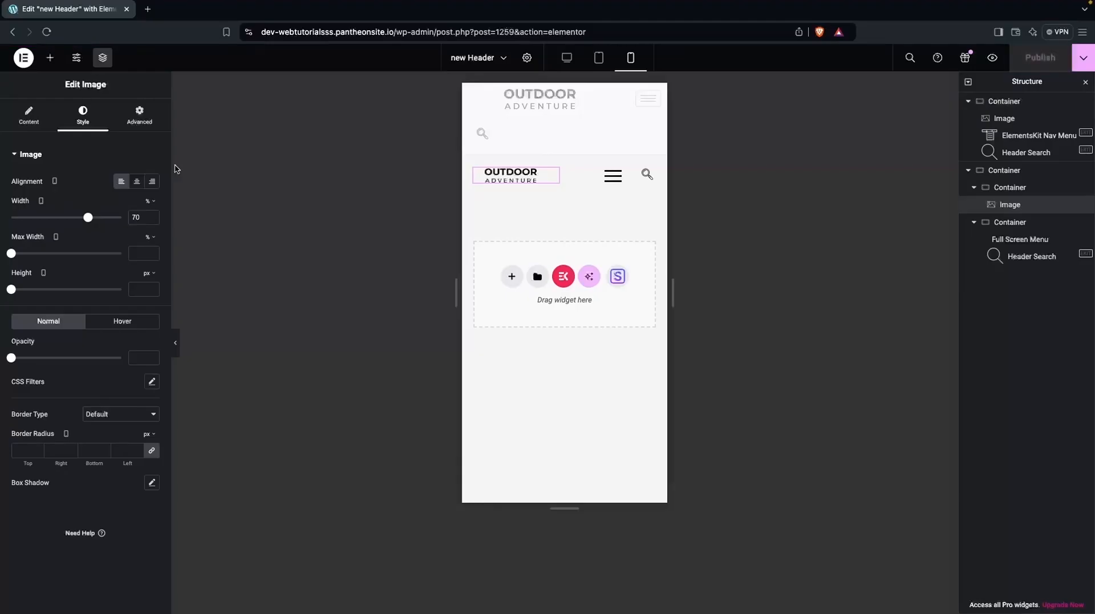
pyautogui.click(24, 57)
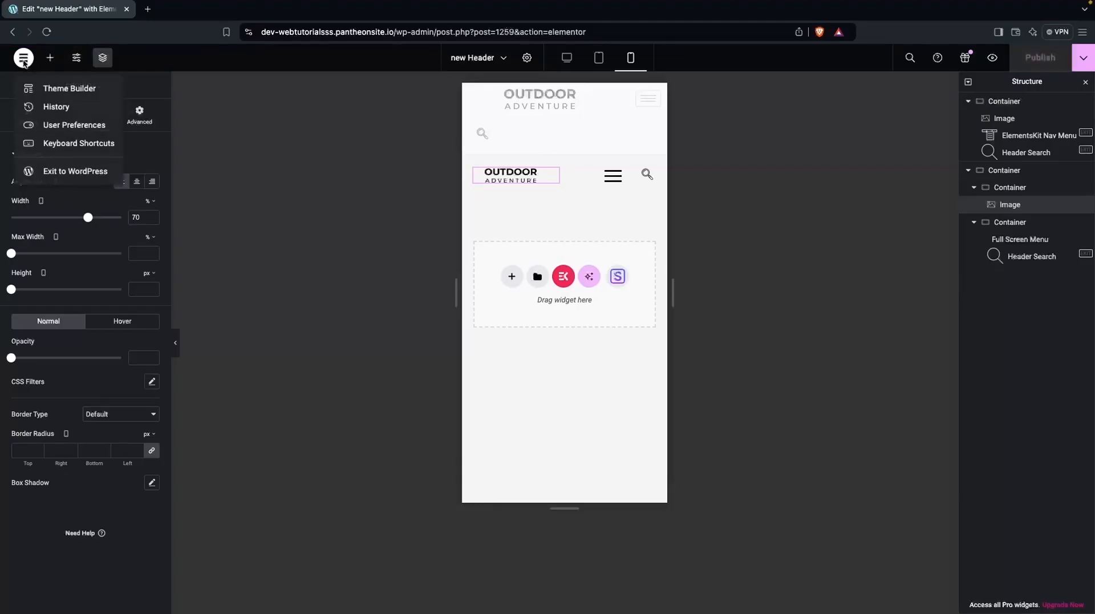
pyautogui.click(66, 170)
pyautogui.moveTo(63, 54)
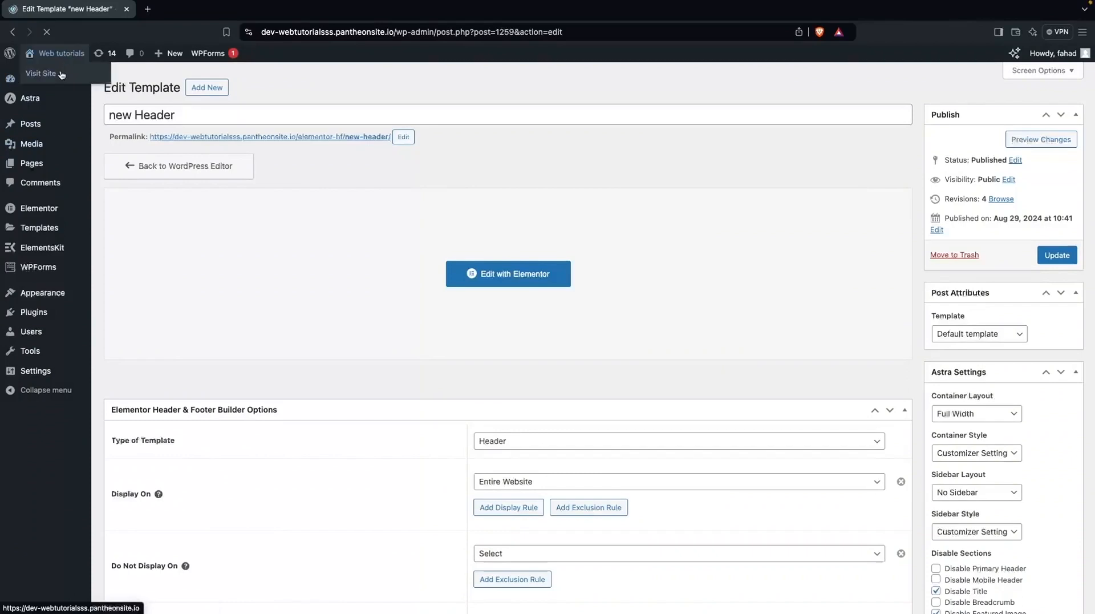
pyautogui.click(61, 75)
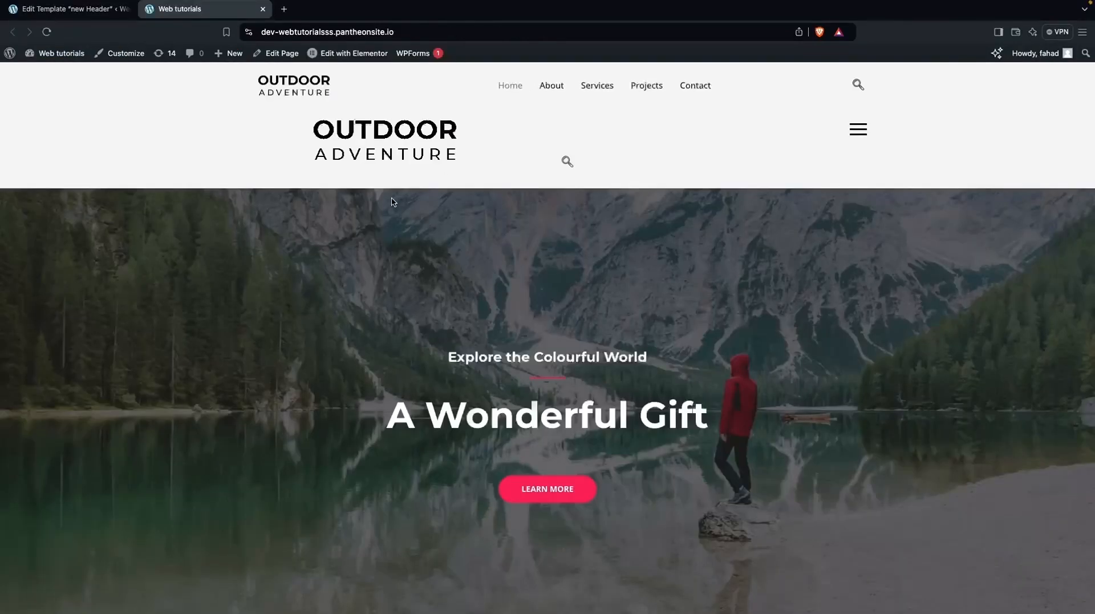
# Reopen the new Header template in Elementor and publish it with the second container, holding the full screen menu, hidden on desktop.
pyautogui.click(70, 11)
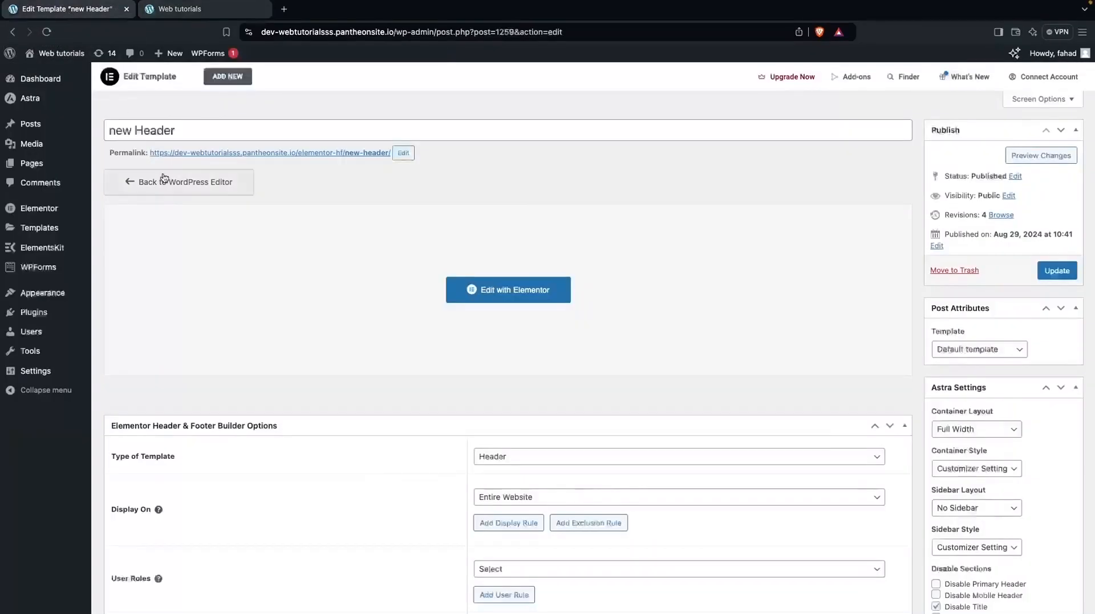
pyautogui.click(515, 298)
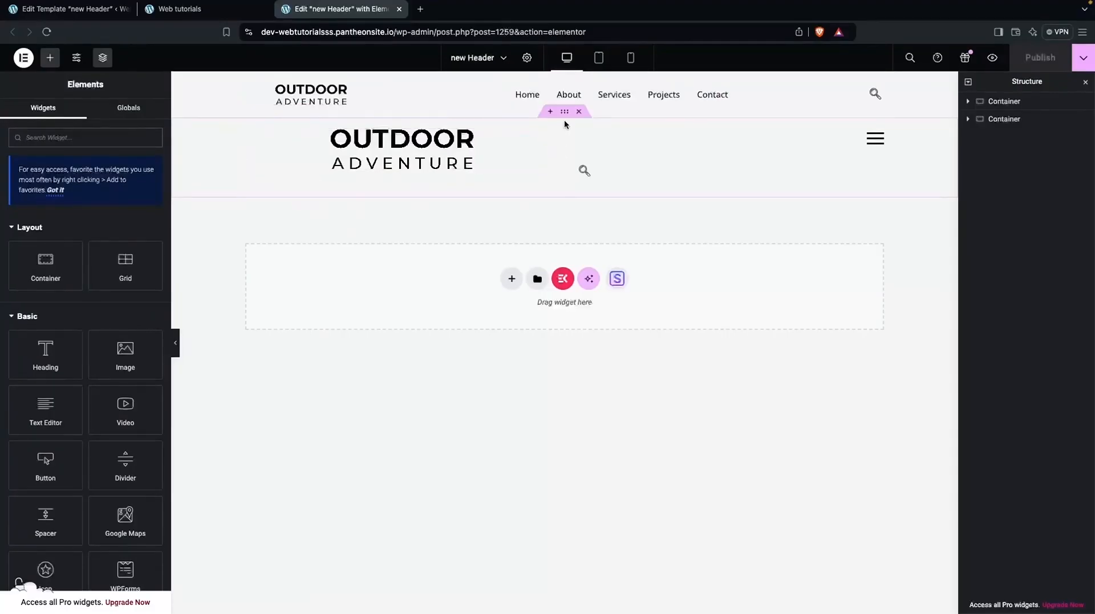
pyautogui.click(566, 114)
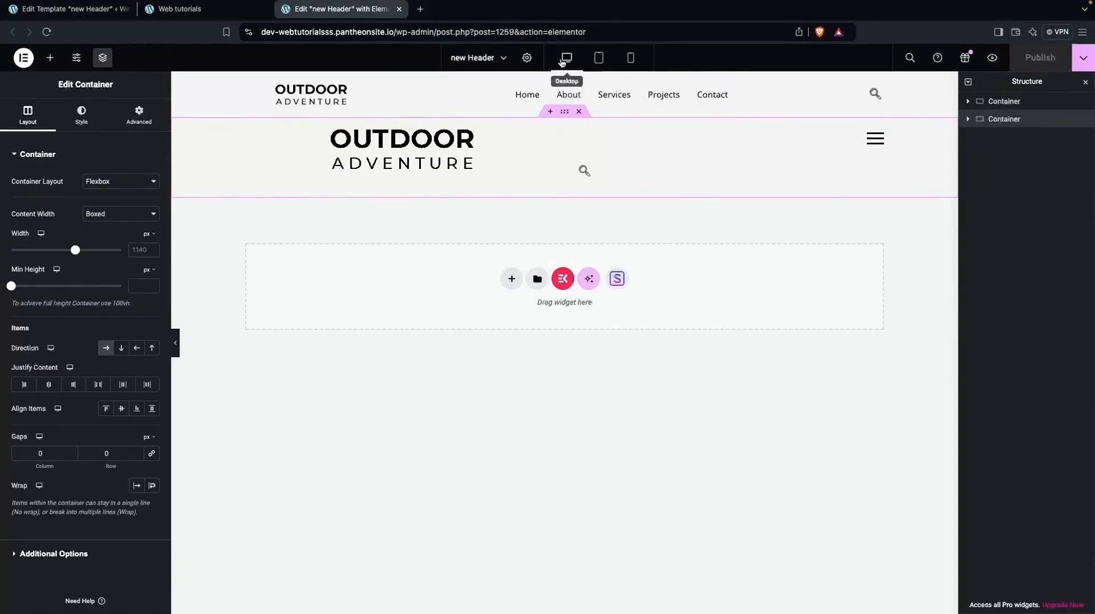
pyautogui.click(139, 118)
pyautogui.scroll(-3, 13, 473)
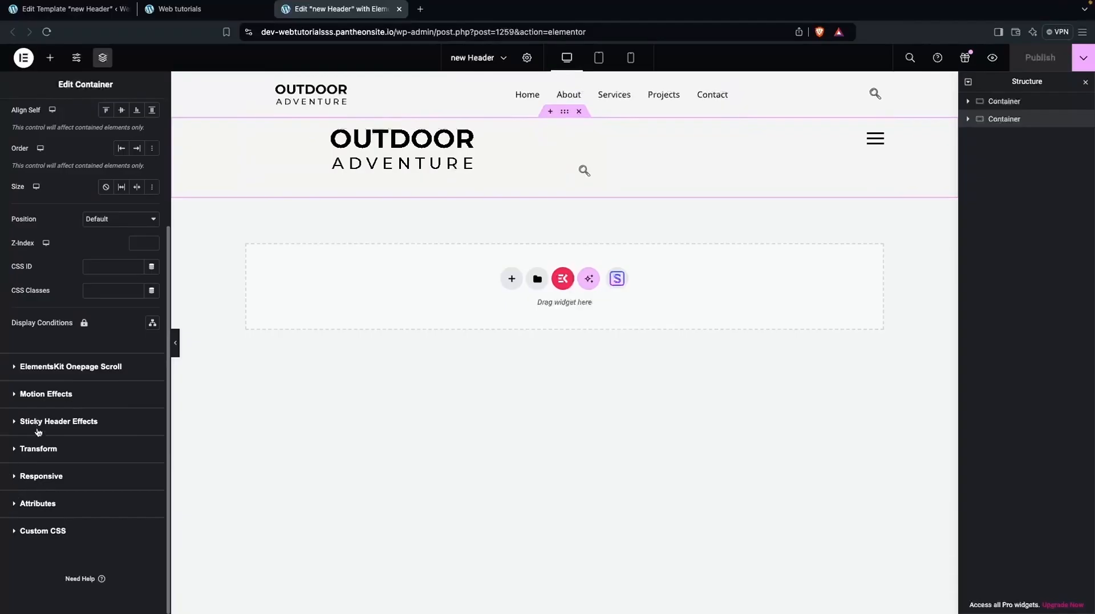
pyautogui.click(12, 480)
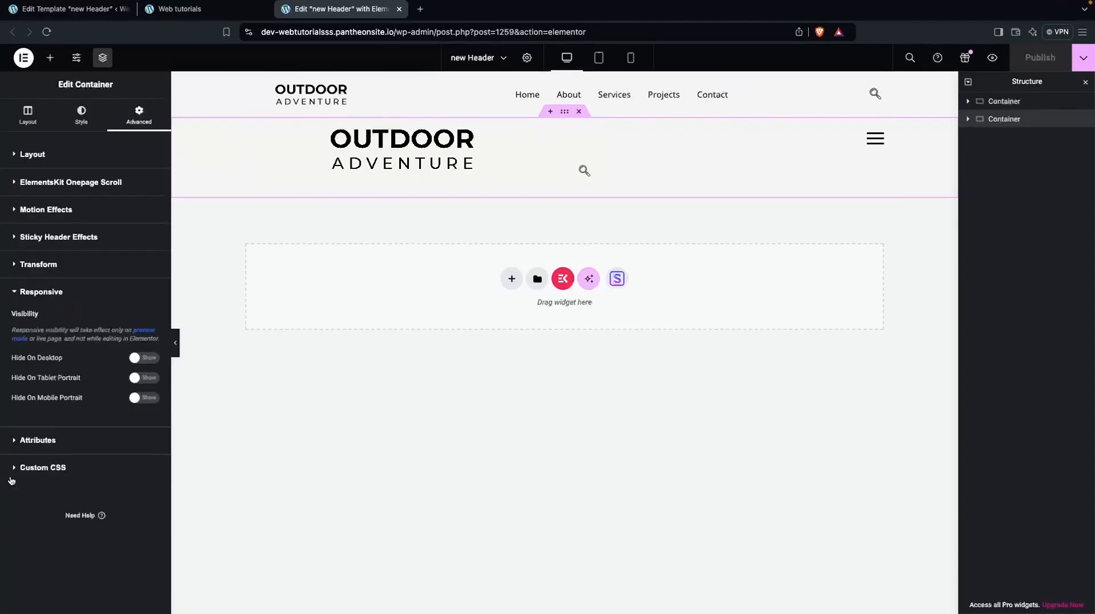
pyautogui.click(142, 360)
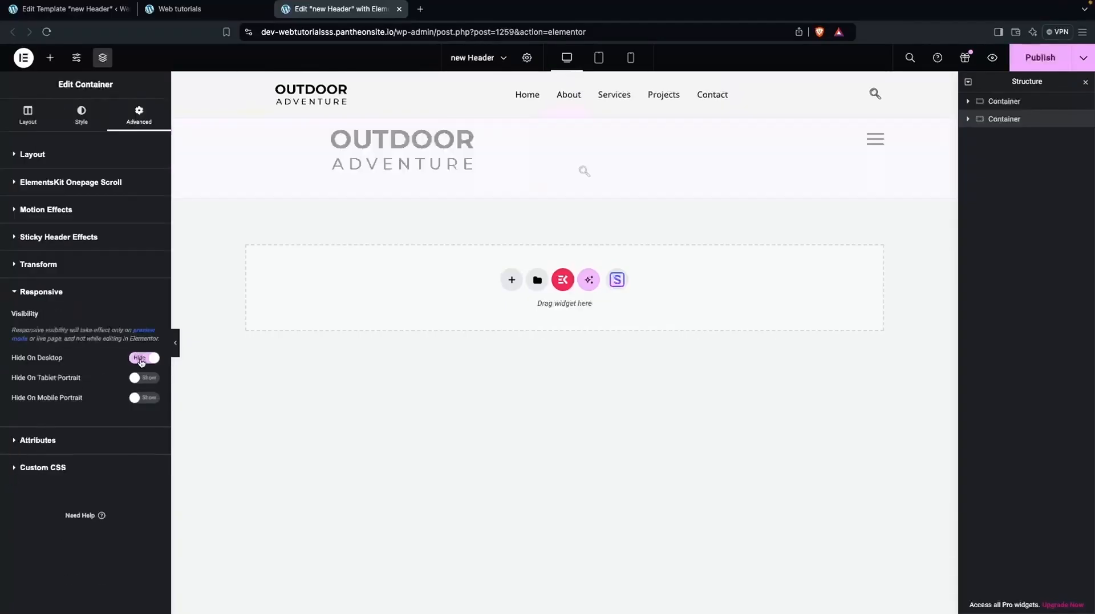
pyautogui.click(1036, 64)
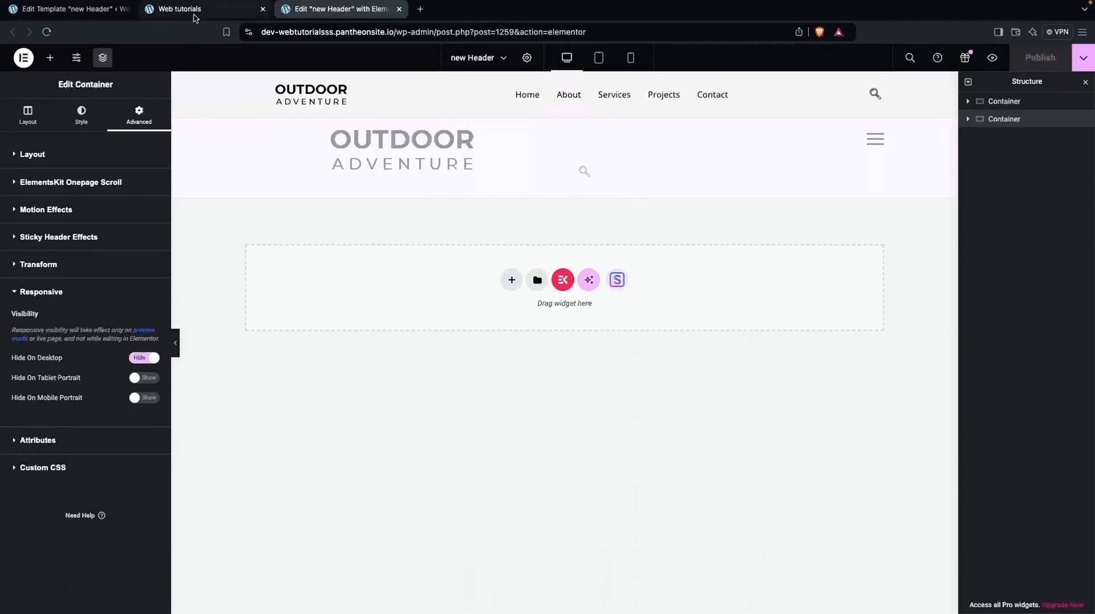
# Reload the live site to check the desktop header, and inspect the page in the iPhone XR device emulation.
pyautogui.click(194, 11)
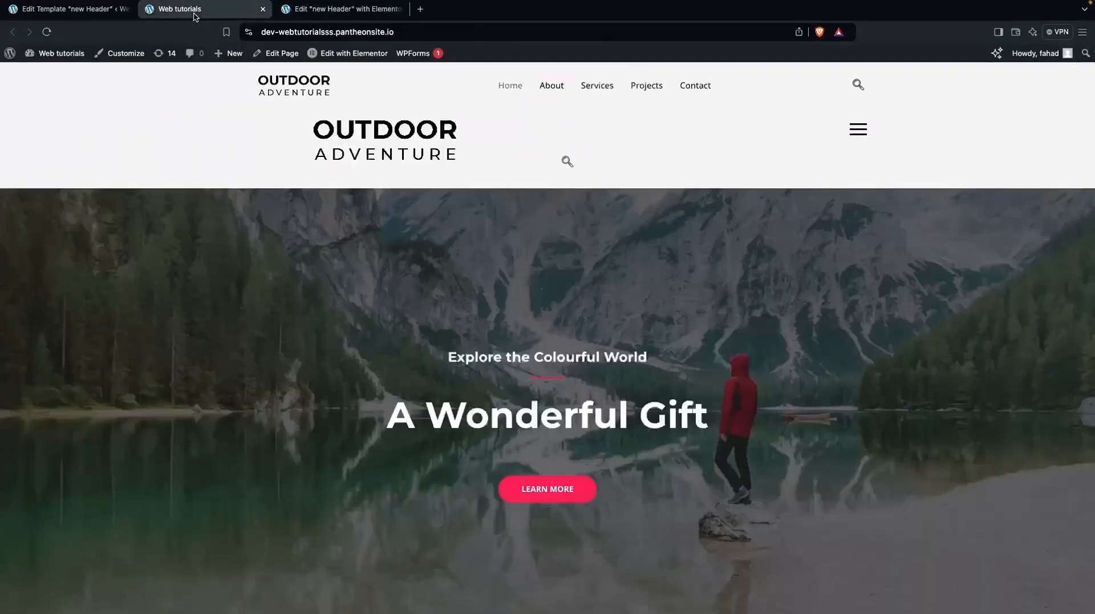
pyautogui.click(48, 32)
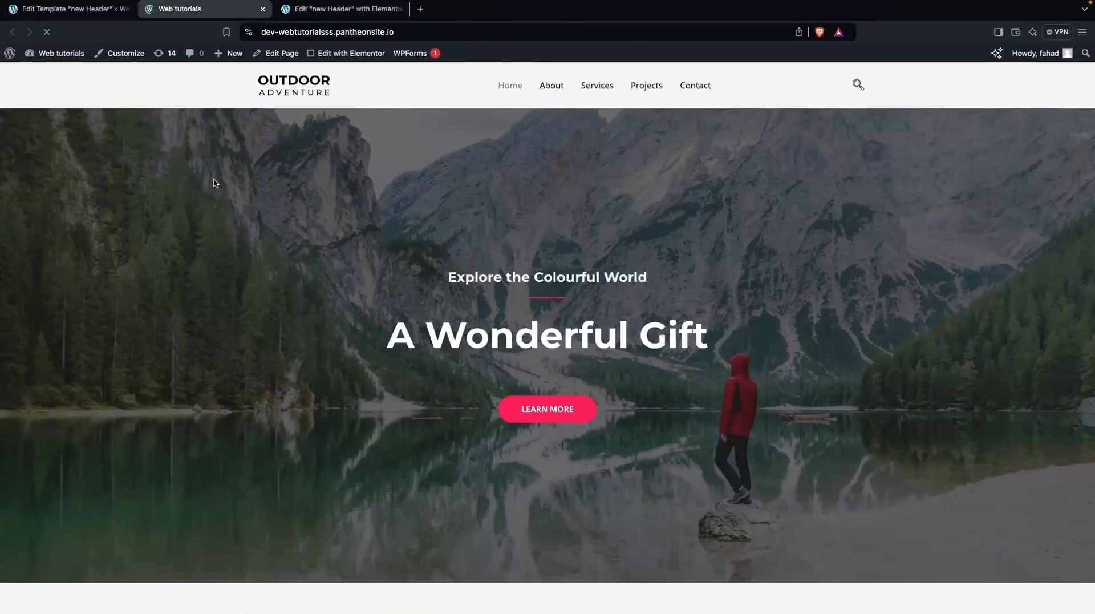
pyautogui.rightClick(277, 166)
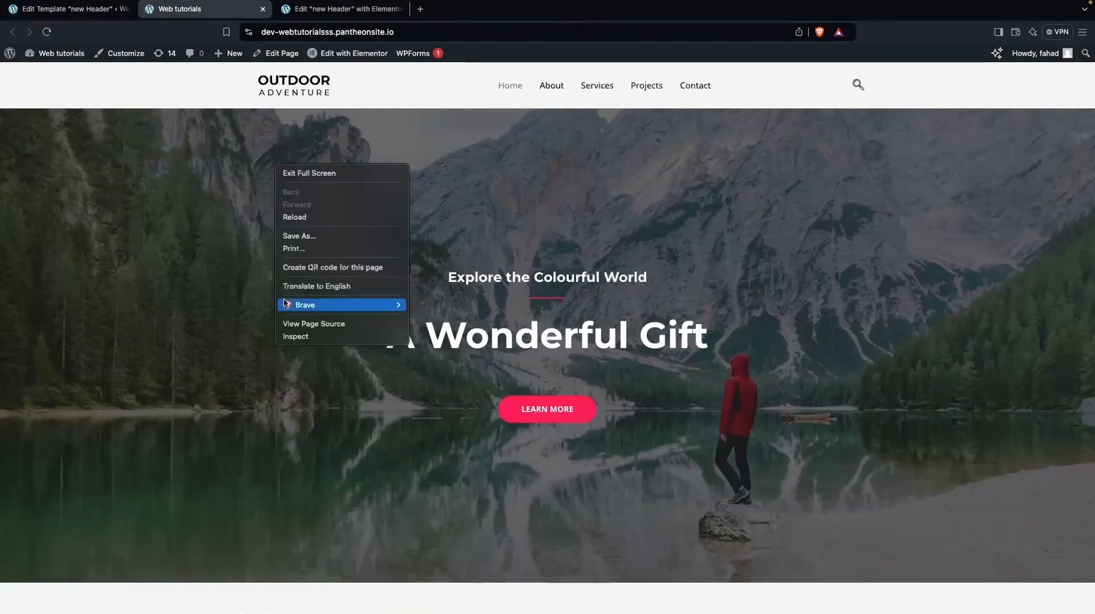
pyautogui.click(291, 336)
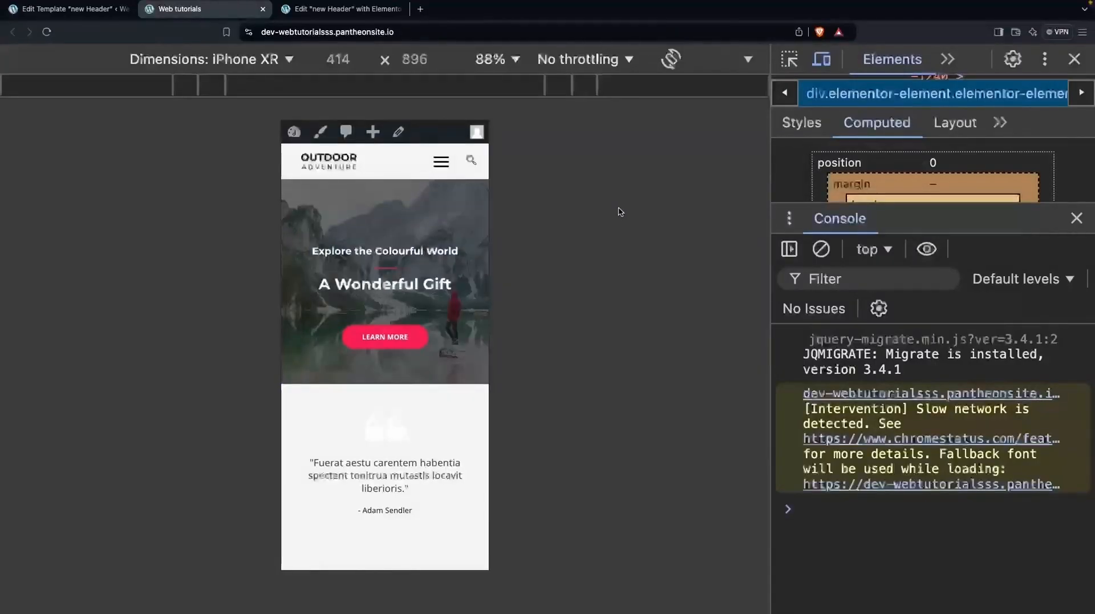
# Test opening and closing the full screen menu and the search overlay in the emulated iPhone XR header.
pyautogui.click(441, 162)
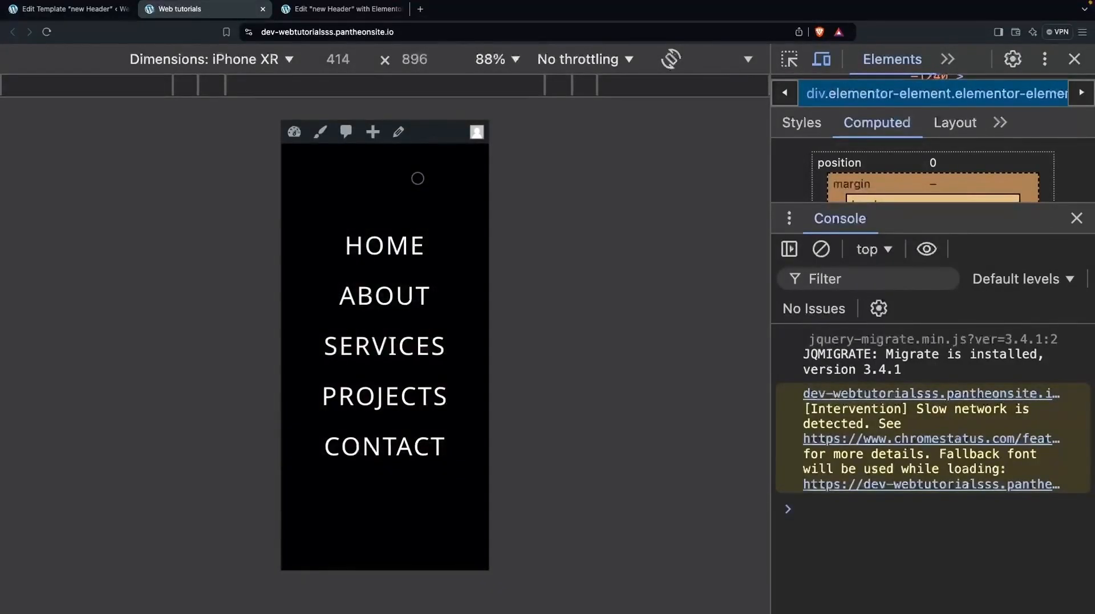
pyautogui.click(472, 214)
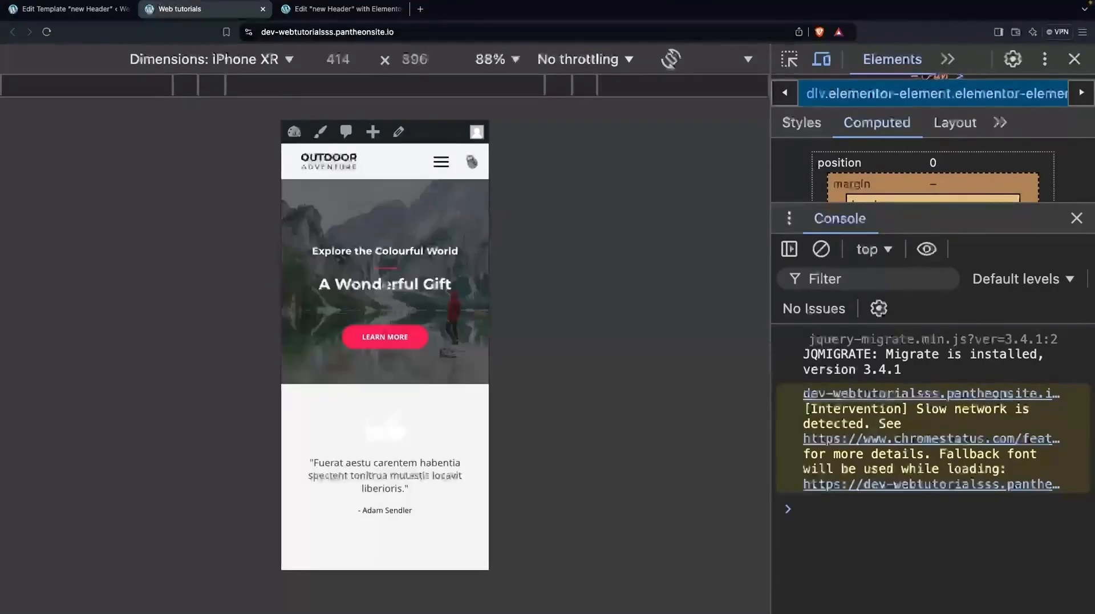
pyautogui.click(472, 162)
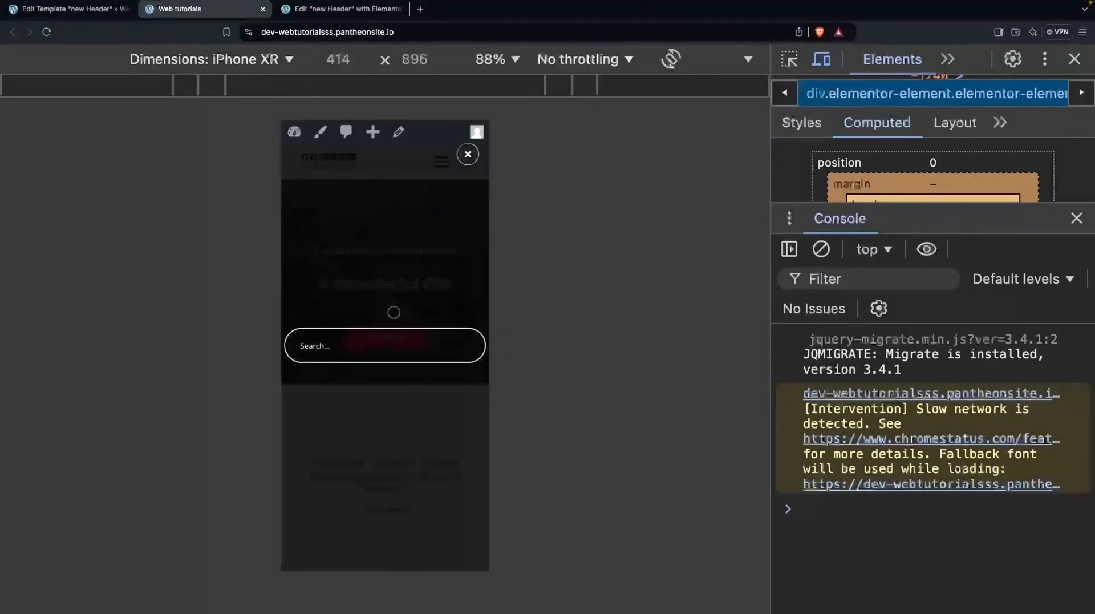
pyautogui.click(468, 154)
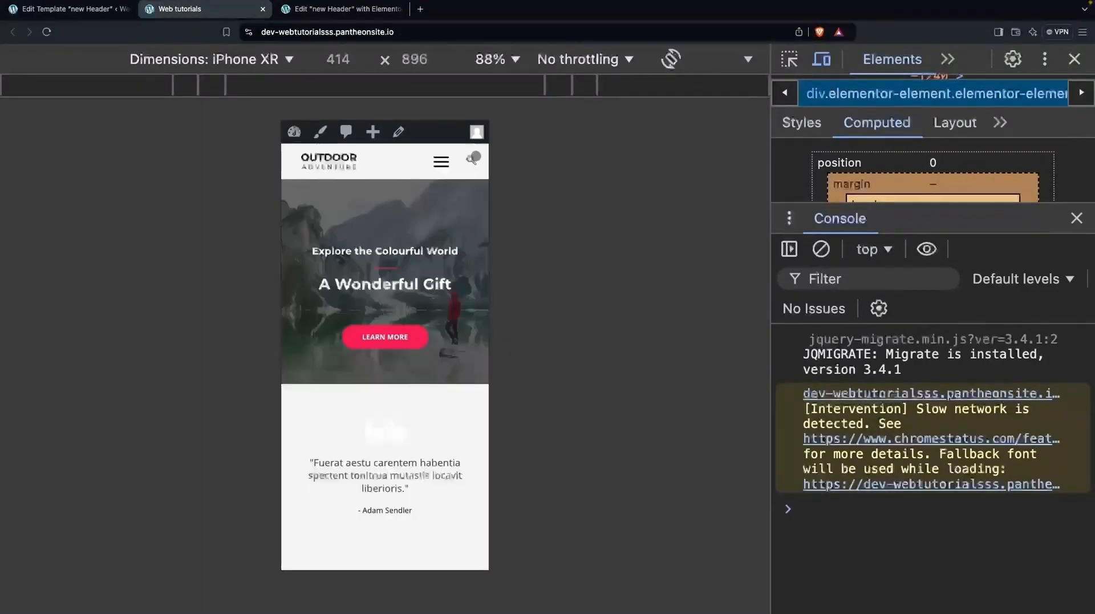
# Examine the header at iPad Pro dimensions, and switch back to iPhone XR to check how it behaves while scrolling.
pyautogui.click(267, 59)
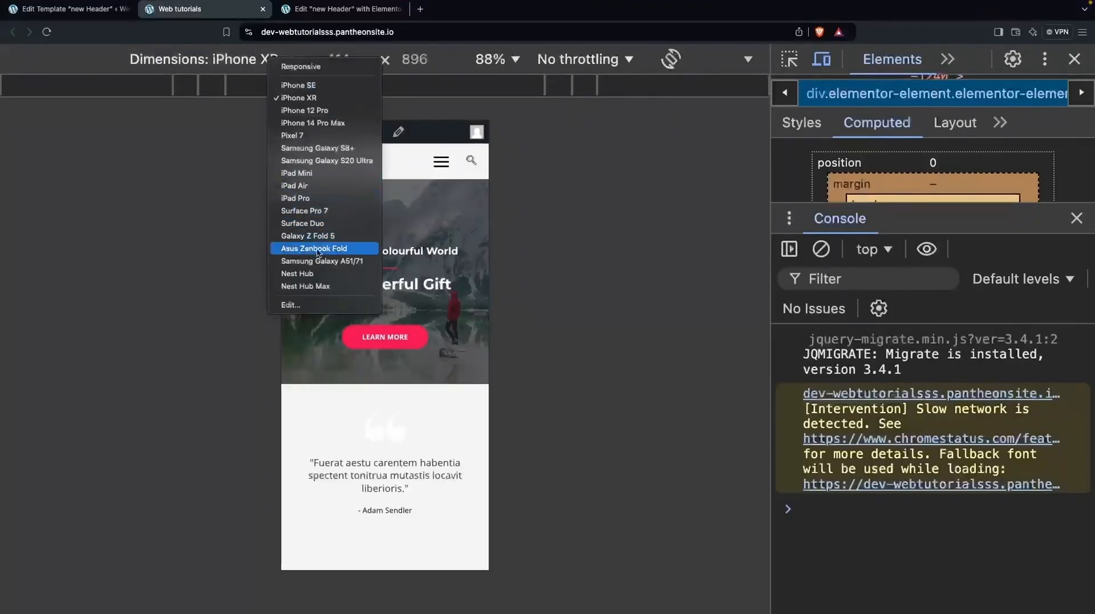
pyautogui.click(302, 201)
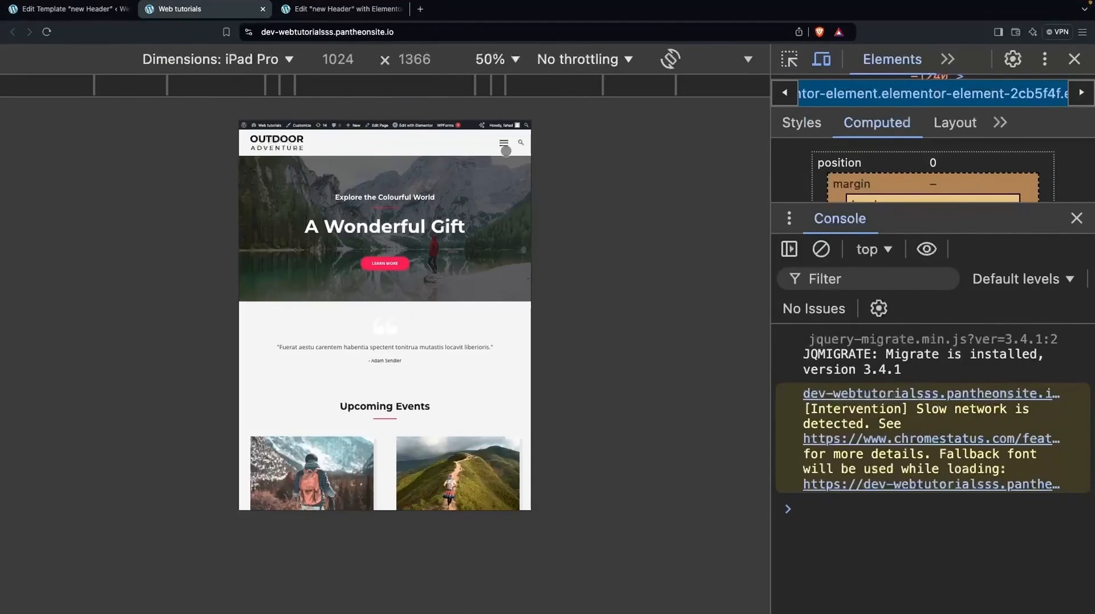
pyautogui.click(287, 59)
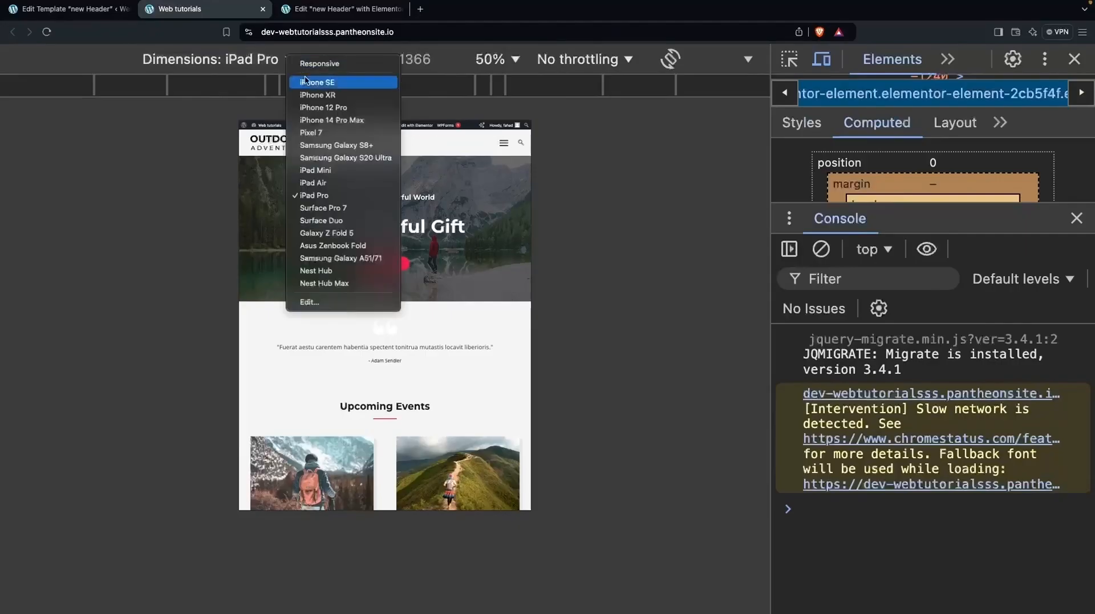
pyautogui.click(316, 95)
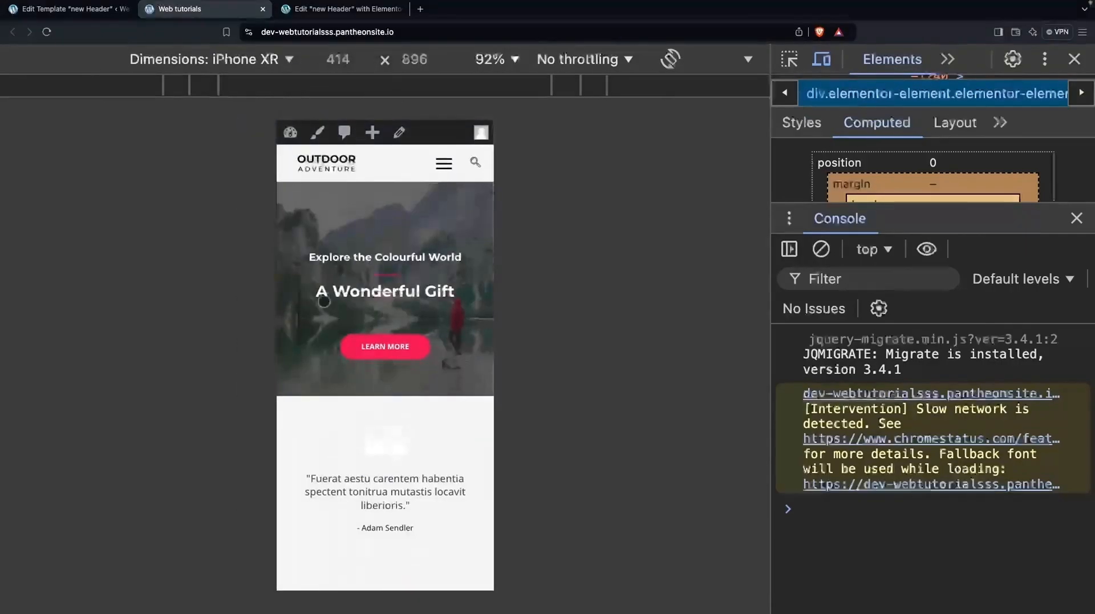
pyautogui.scroll(-3, 324, 301)
pyautogui.scroll(3, 324, 301)
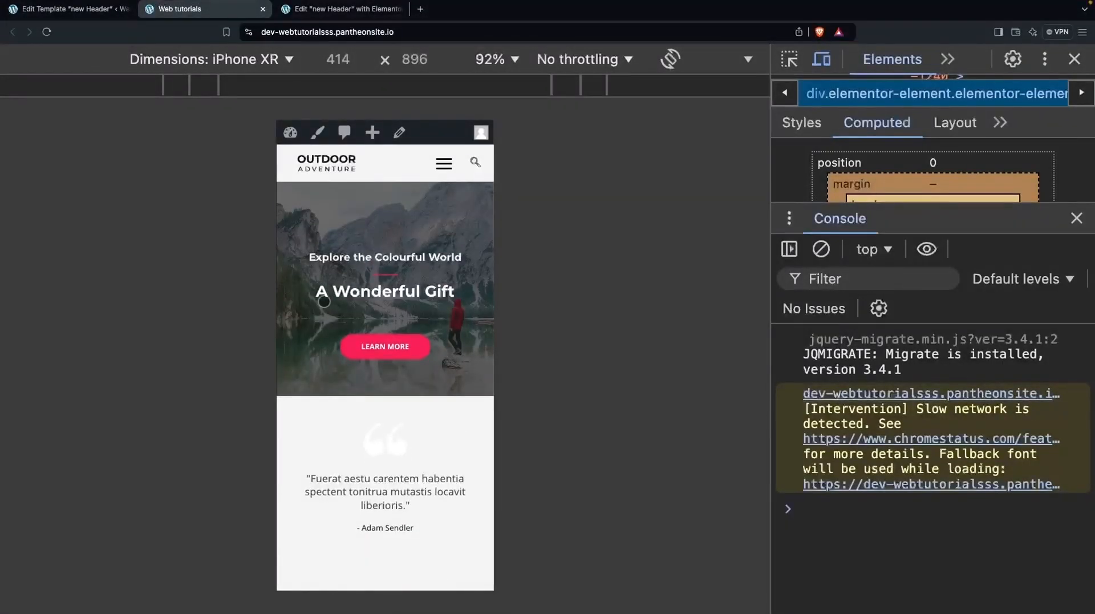
# Enable Sticky Header Effects on the tablet/mobile container for Mobile only, and publish the header.
pyautogui.click(318, 10)
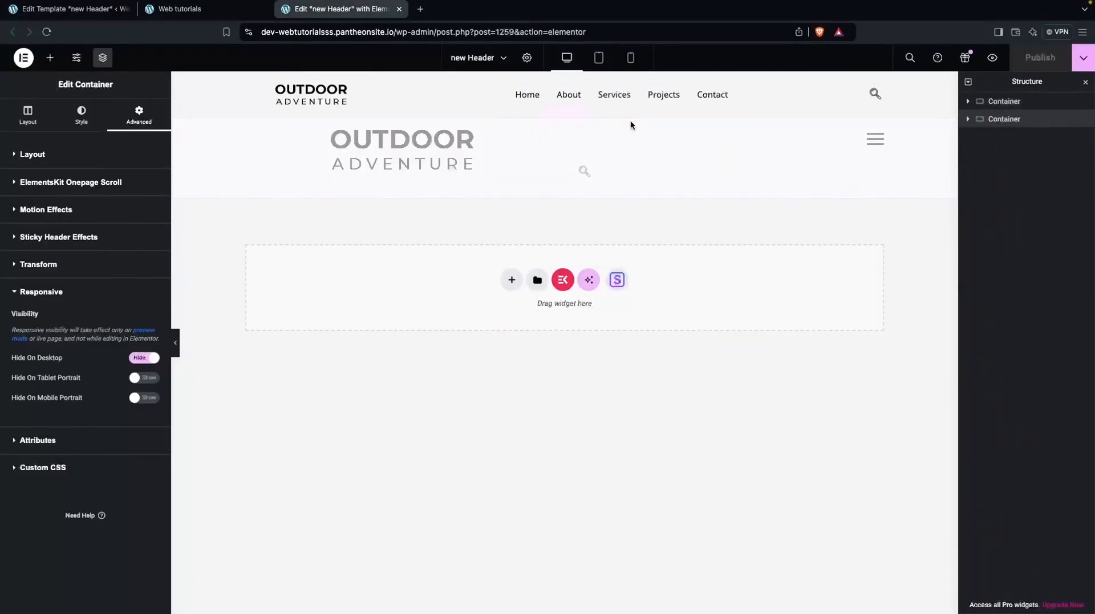
pyautogui.click(631, 57)
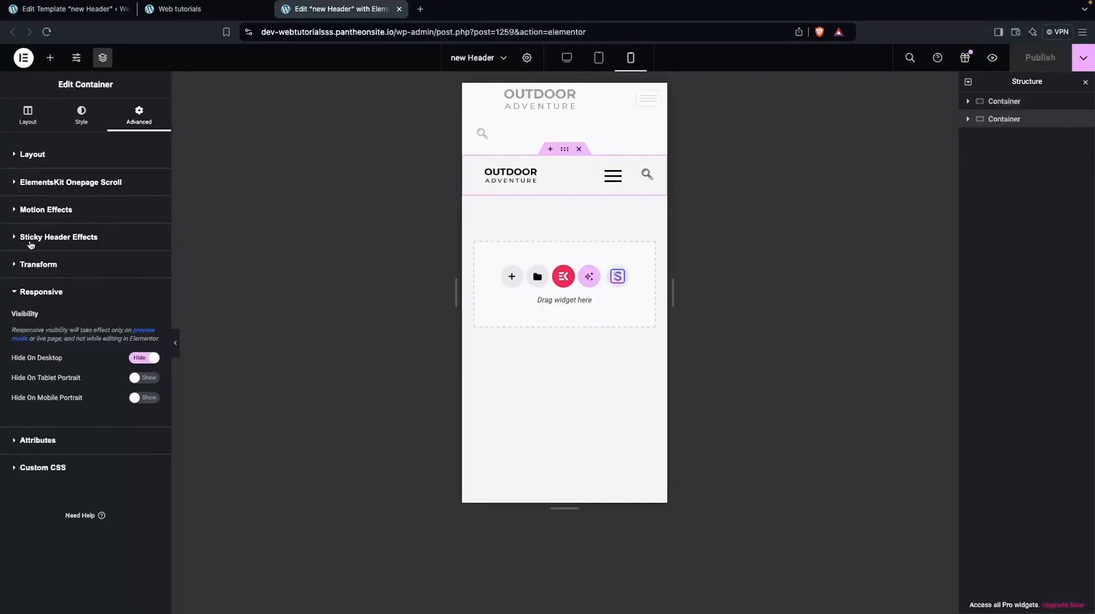
pyautogui.click(10, 241)
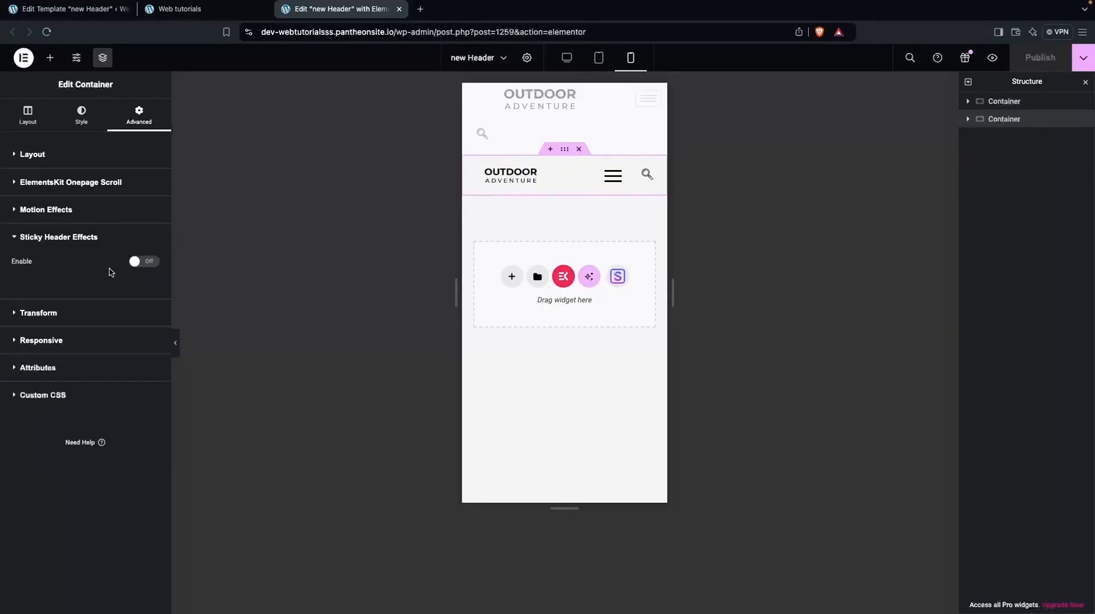
pyautogui.click(145, 262)
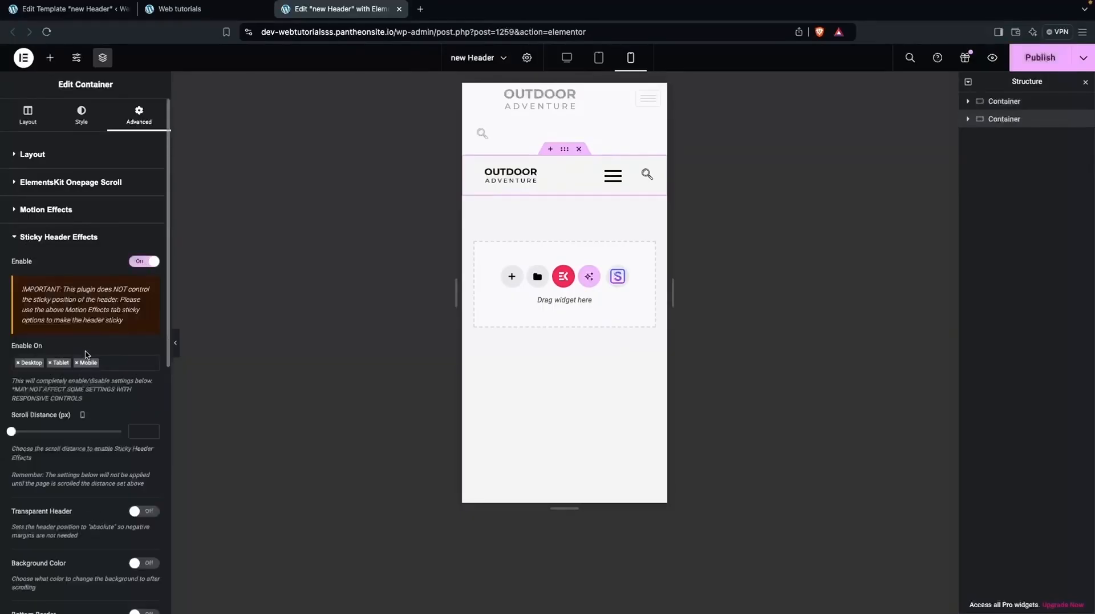
pyautogui.scroll(-1, 66, 340)
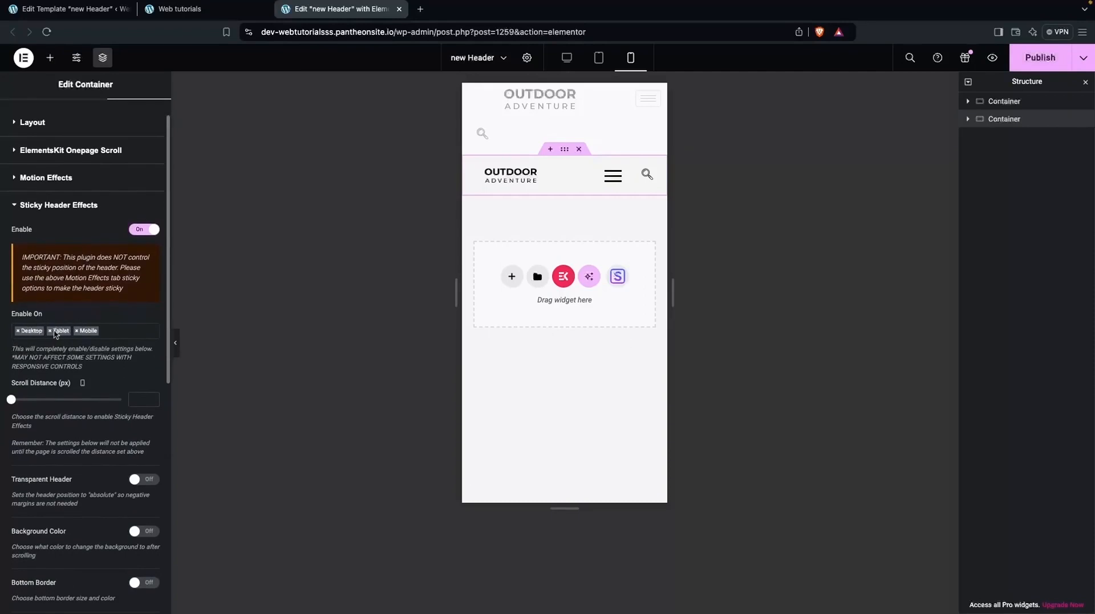
pyautogui.click(19, 332)
pyautogui.click(19, 332)
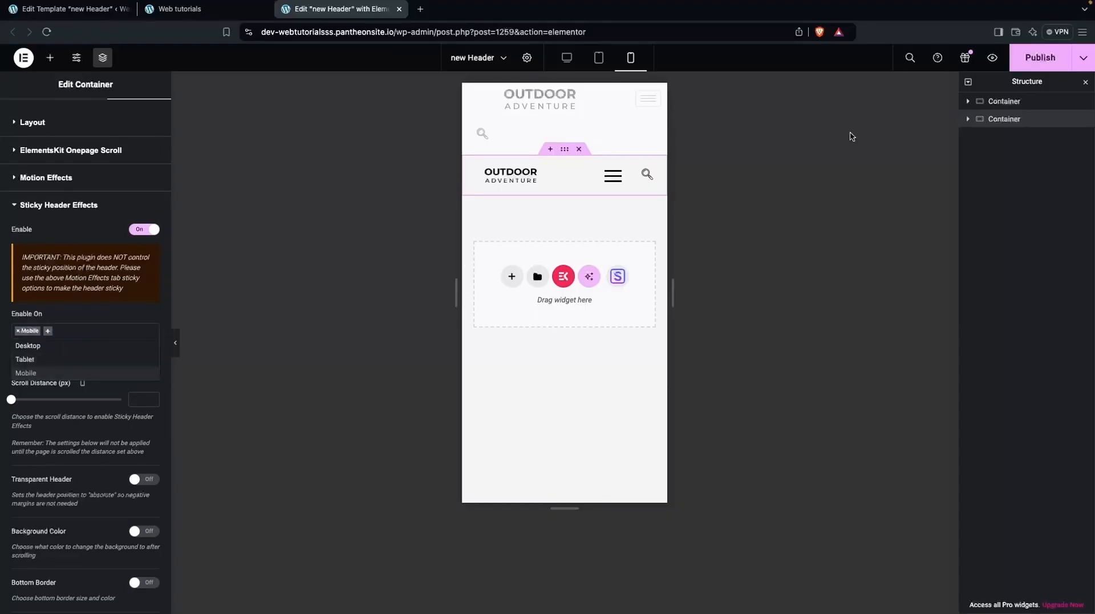
pyautogui.click(1039, 57)
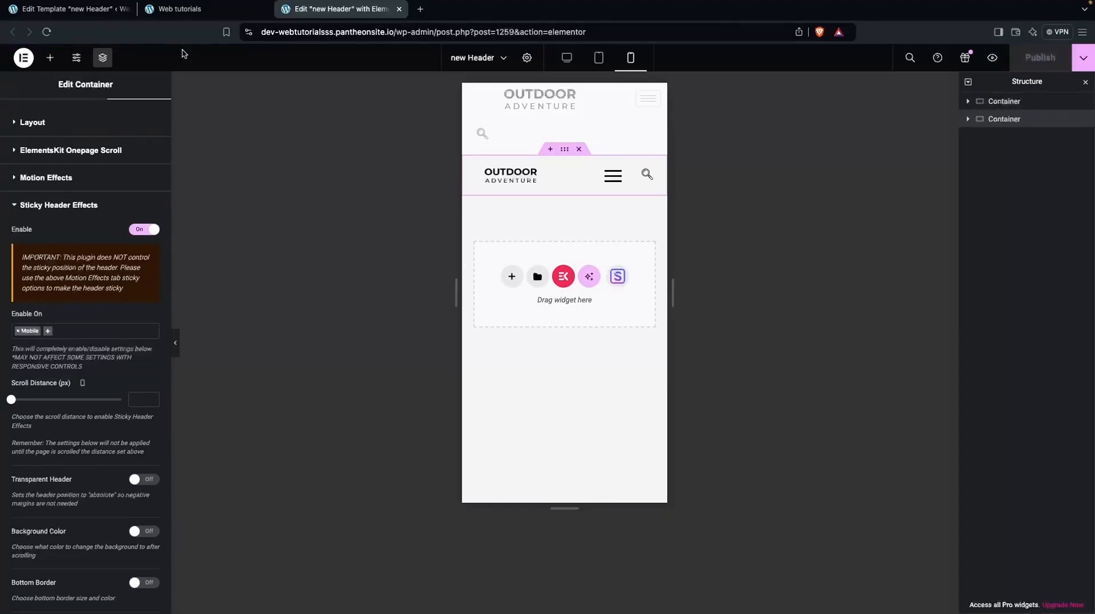
# Reload the live site in the iPhone XR emulation and scroll the page to check the sticky header.
pyautogui.click(180, 8)
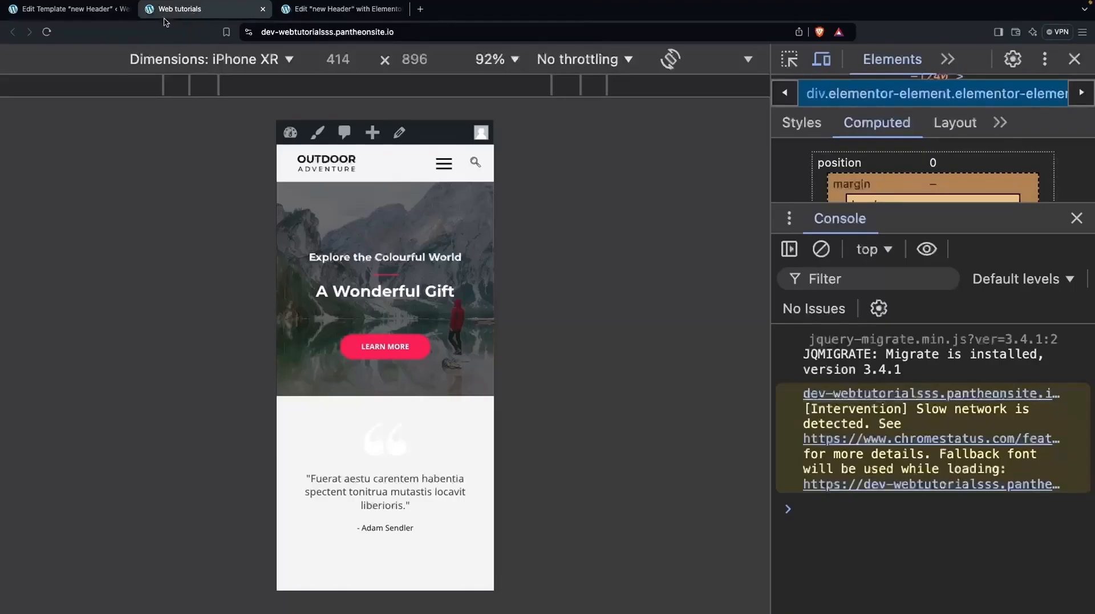
pyautogui.click(47, 32)
pyautogui.scroll(-5, 293, 383)
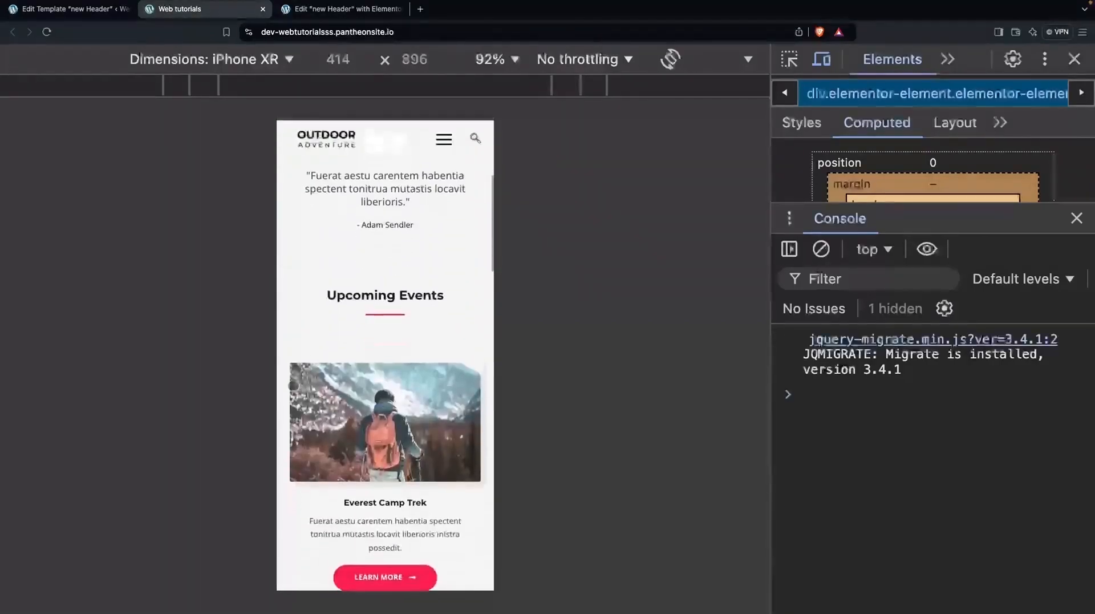
pyautogui.scroll(1, 294, 385)
pyautogui.scroll(-1, 293, 385)
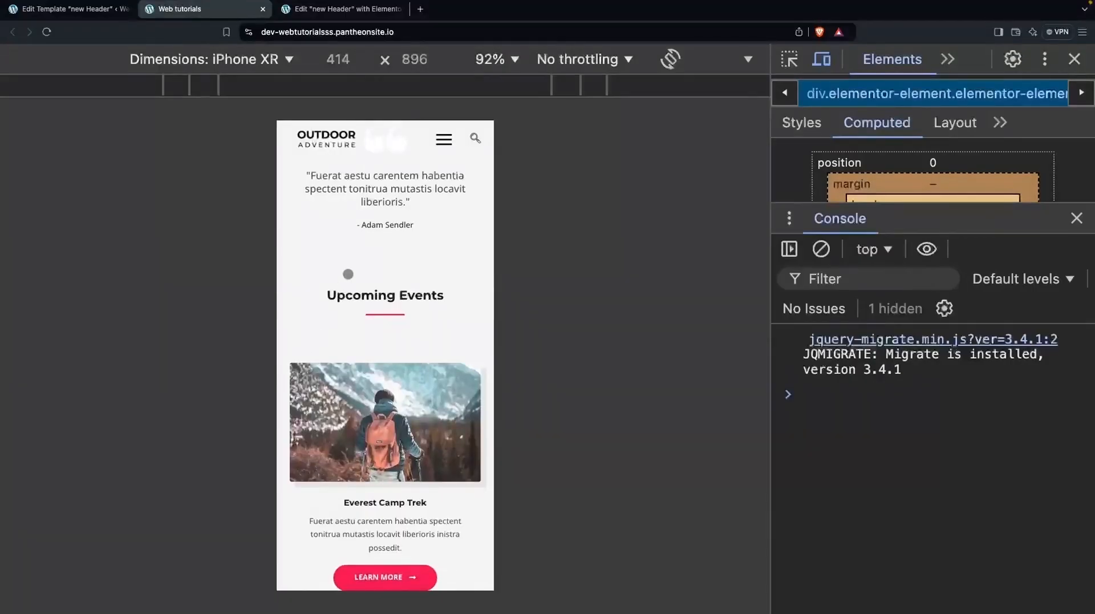
# Finish checking the sticky header on the live page and return to the Elementor editor for the new Header template.
pyautogui.scroll(1, 336, 243)
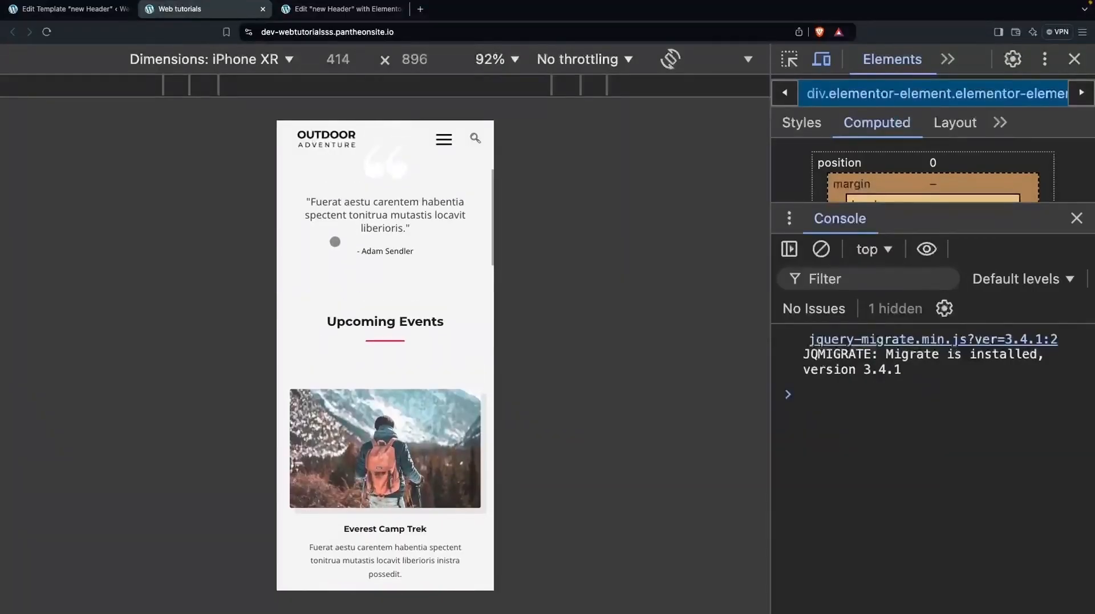
pyautogui.click(322, 15)
pyautogui.scroll(-3, 80, 490)
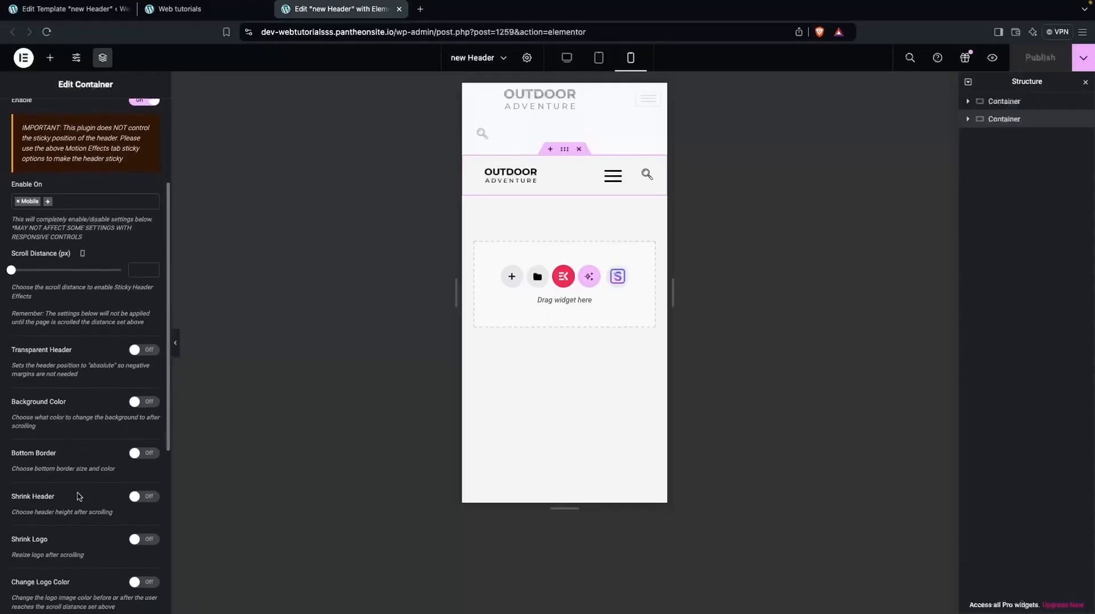
pyautogui.click(141, 401)
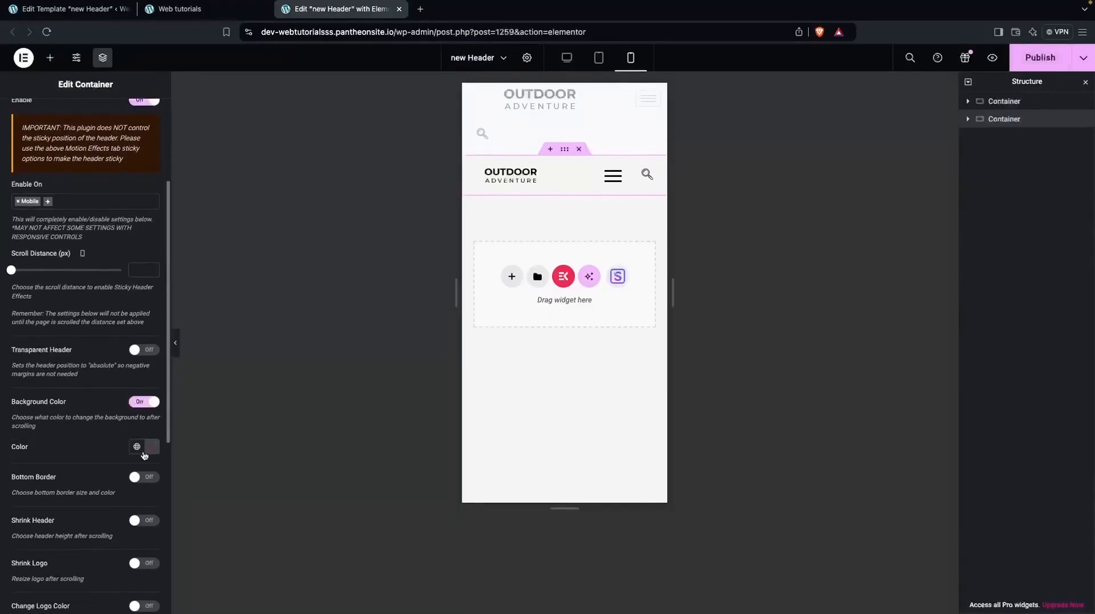
pyautogui.click(151, 451)
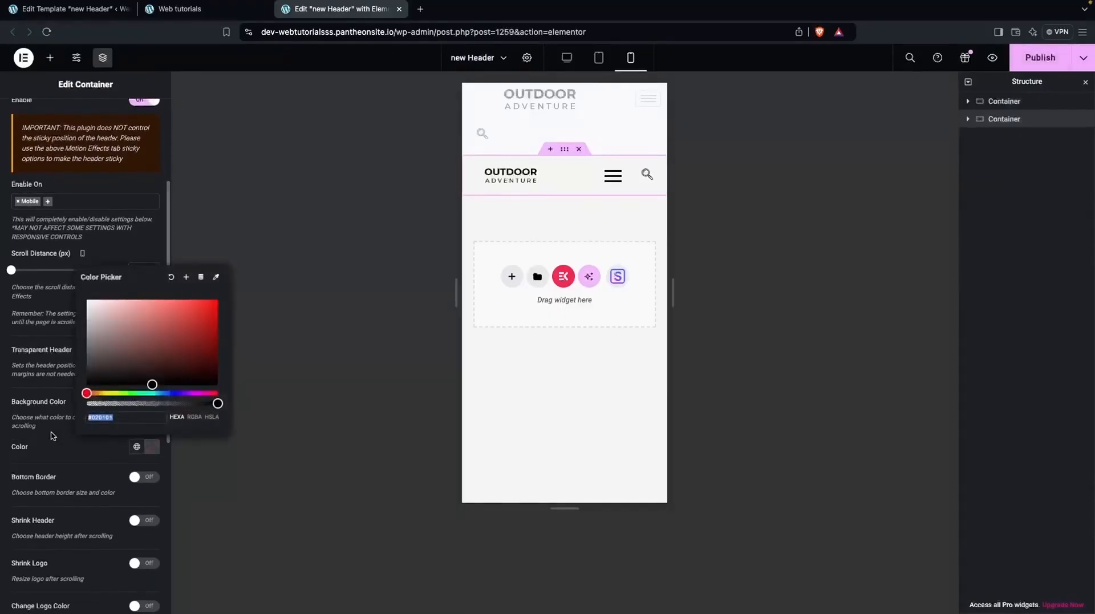
pyautogui.click(101, 455)
pyautogui.click(143, 401)
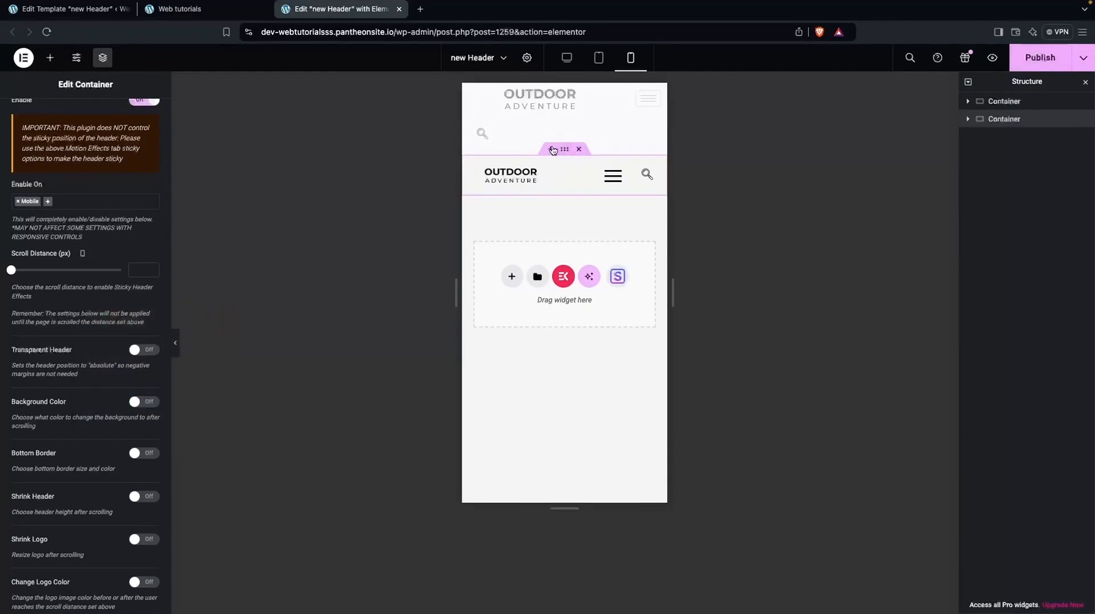
# Give the tablet/mobile container a Classic background with color #F1F1F1, and publish the header.
pyautogui.scroll(5, 80, 126)
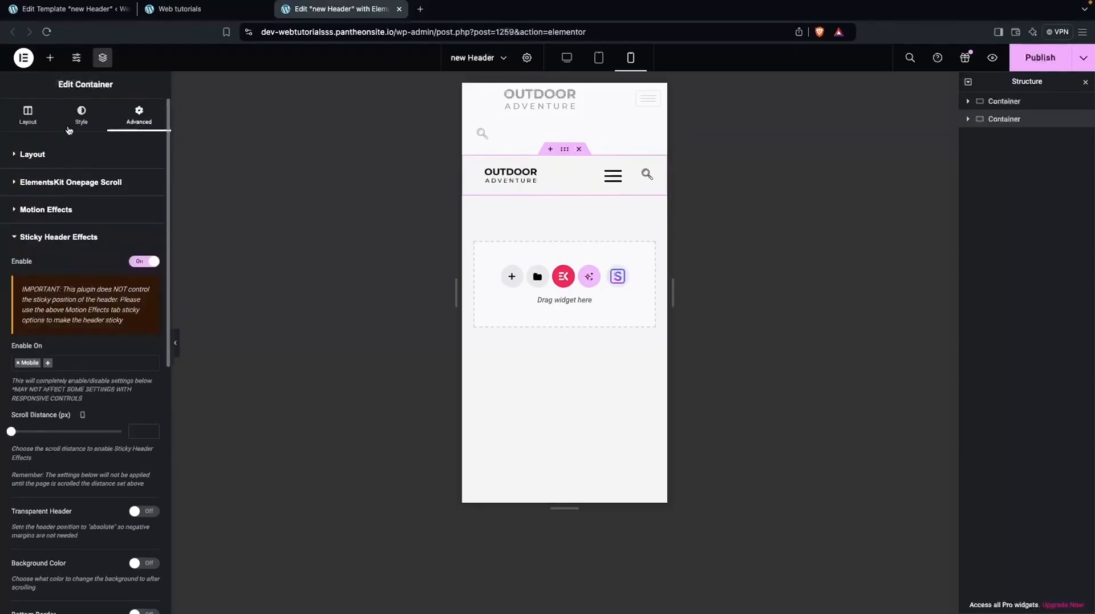
pyautogui.click(81, 114)
pyautogui.click(106, 205)
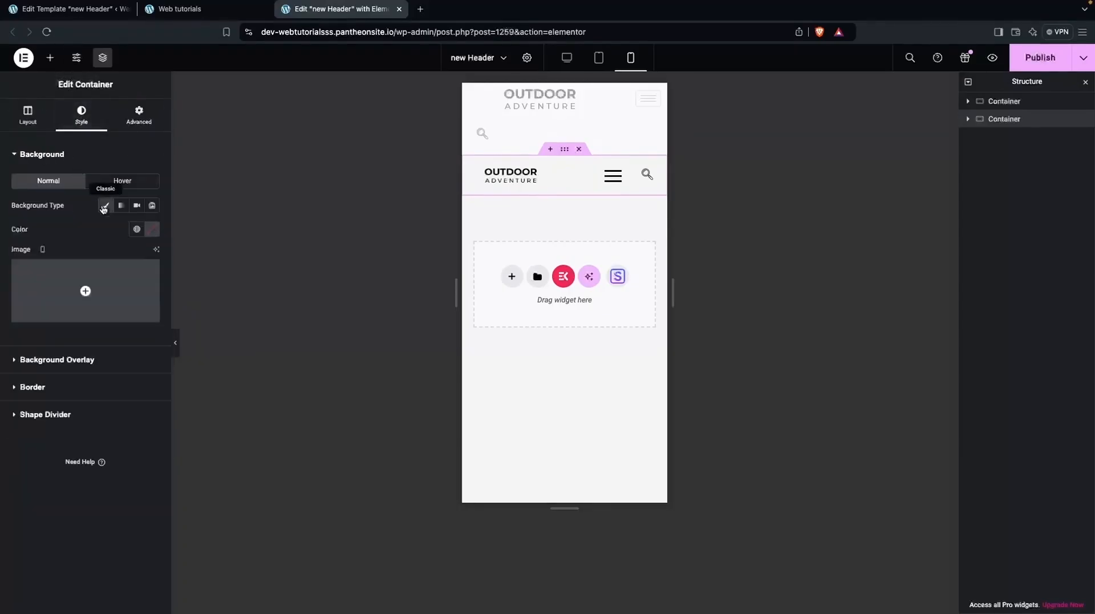
pyautogui.click(152, 229)
pyautogui.moveTo(107, 291); pyautogui.dragTo(60, 284)
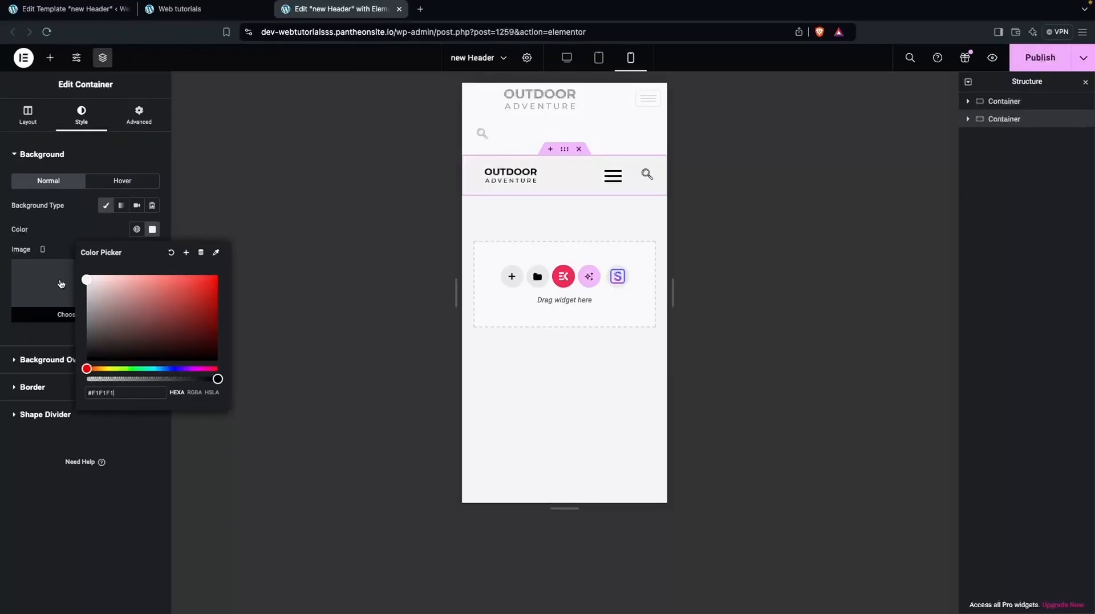
pyautogui.click(279, 237)
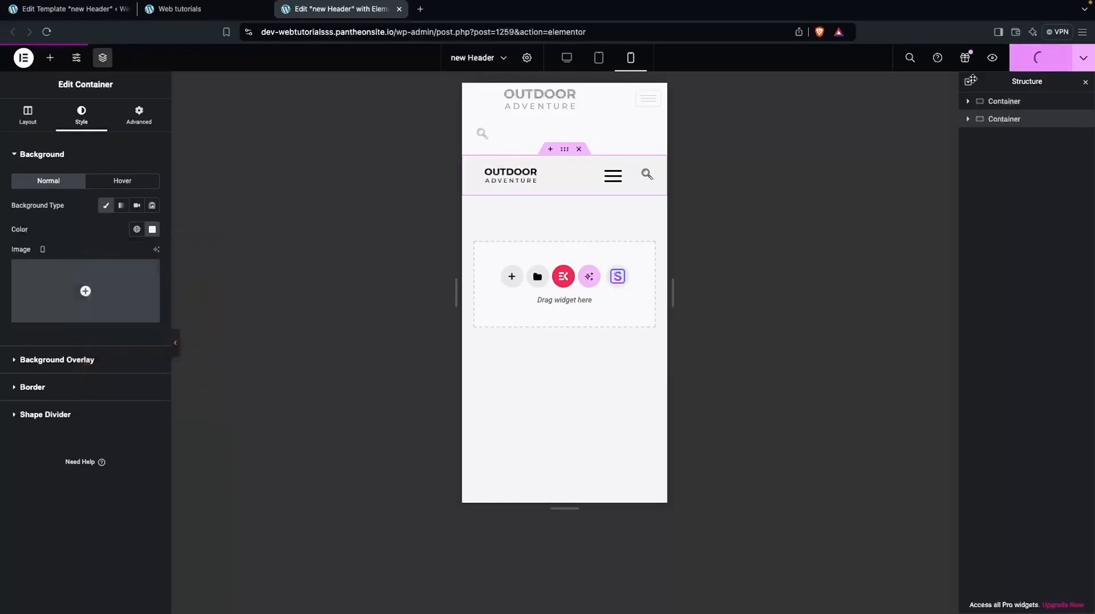
# Reload the live site in the iPhone XR emulation and scroll down and back up to check the sticky header's background.
pyautogui.click(193, 10)
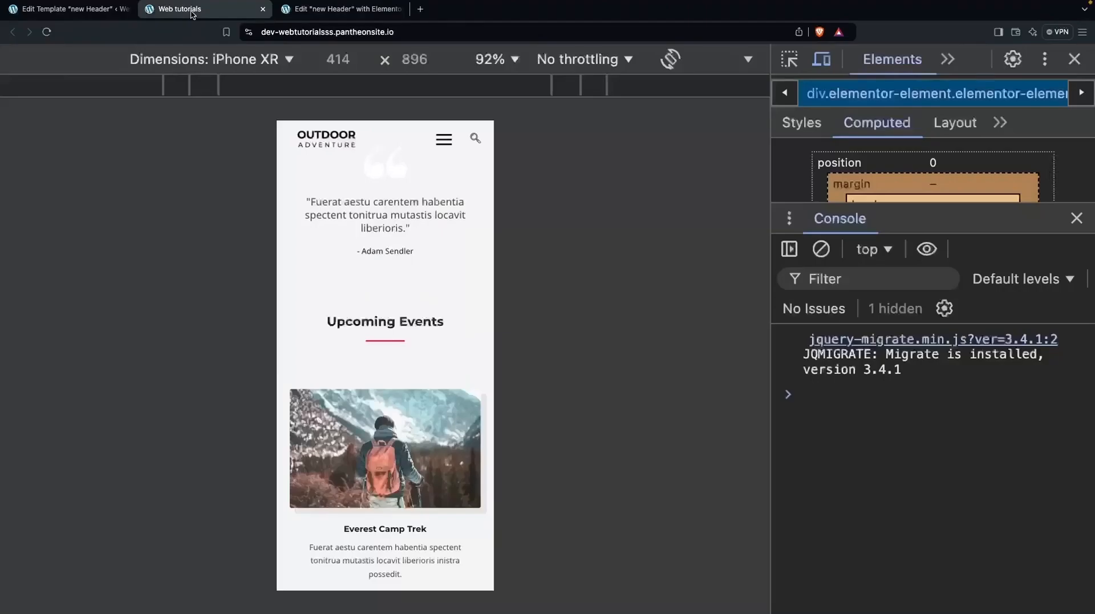
pyautogui.click(46, 33)
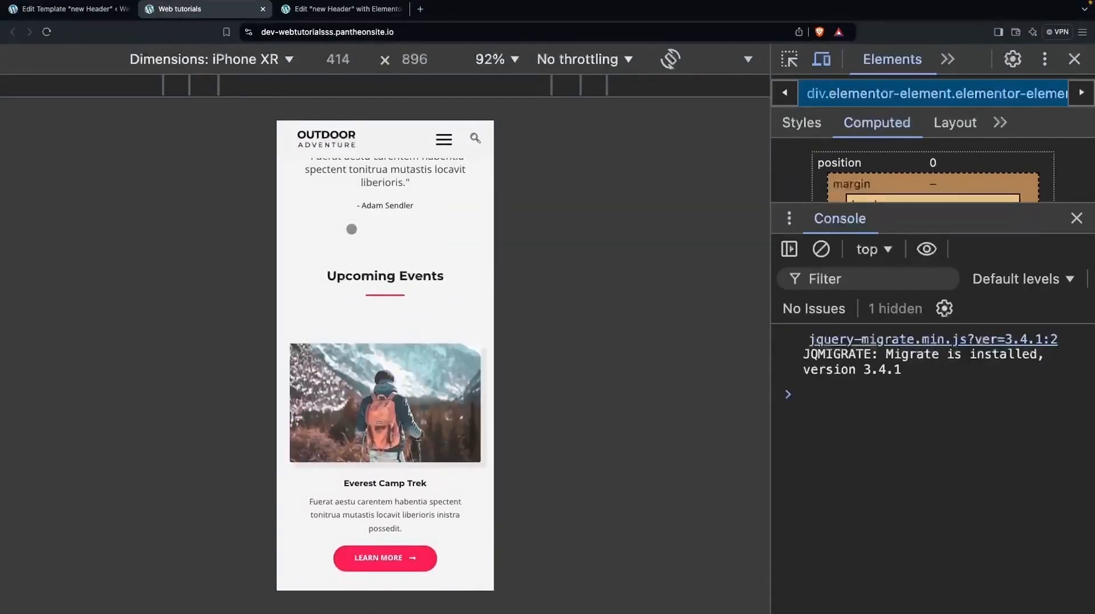
pyautogui.scroll(-3, 352, 229)
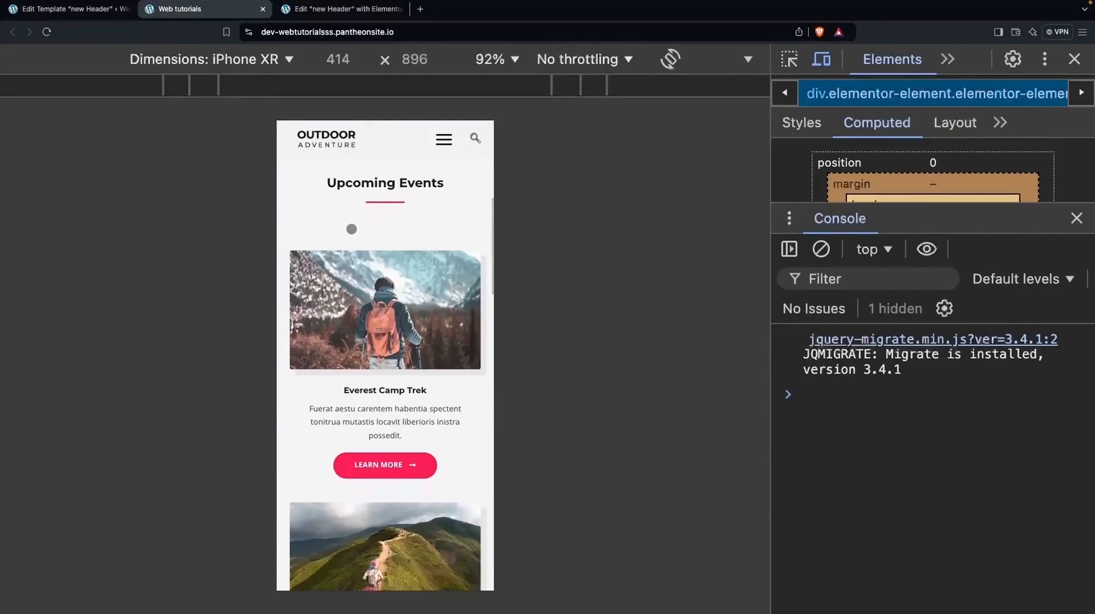
pyautogui.scroll(10, 450, 228)
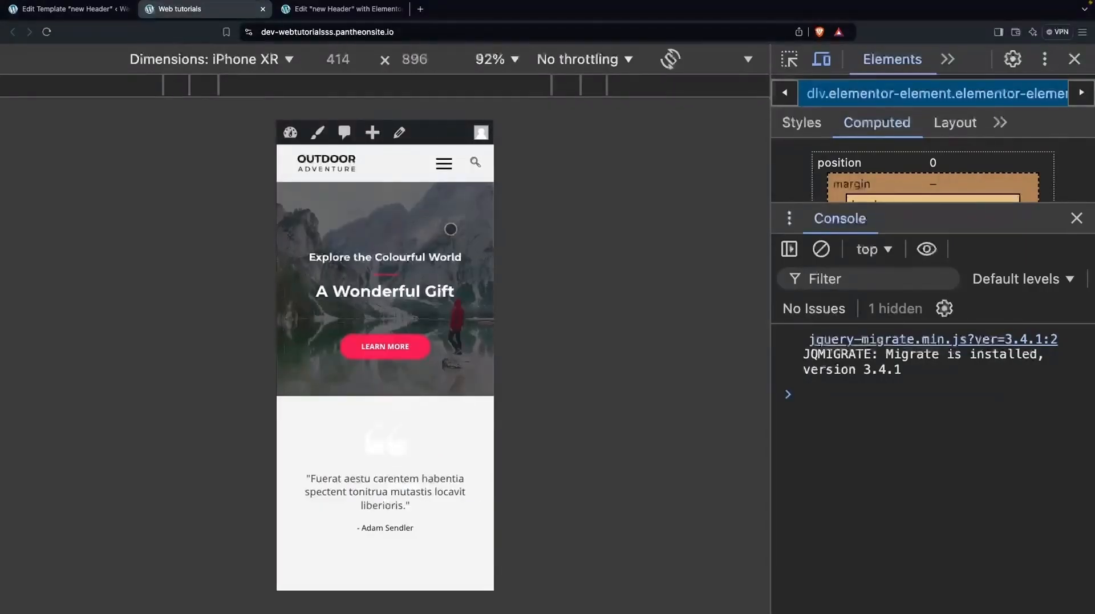